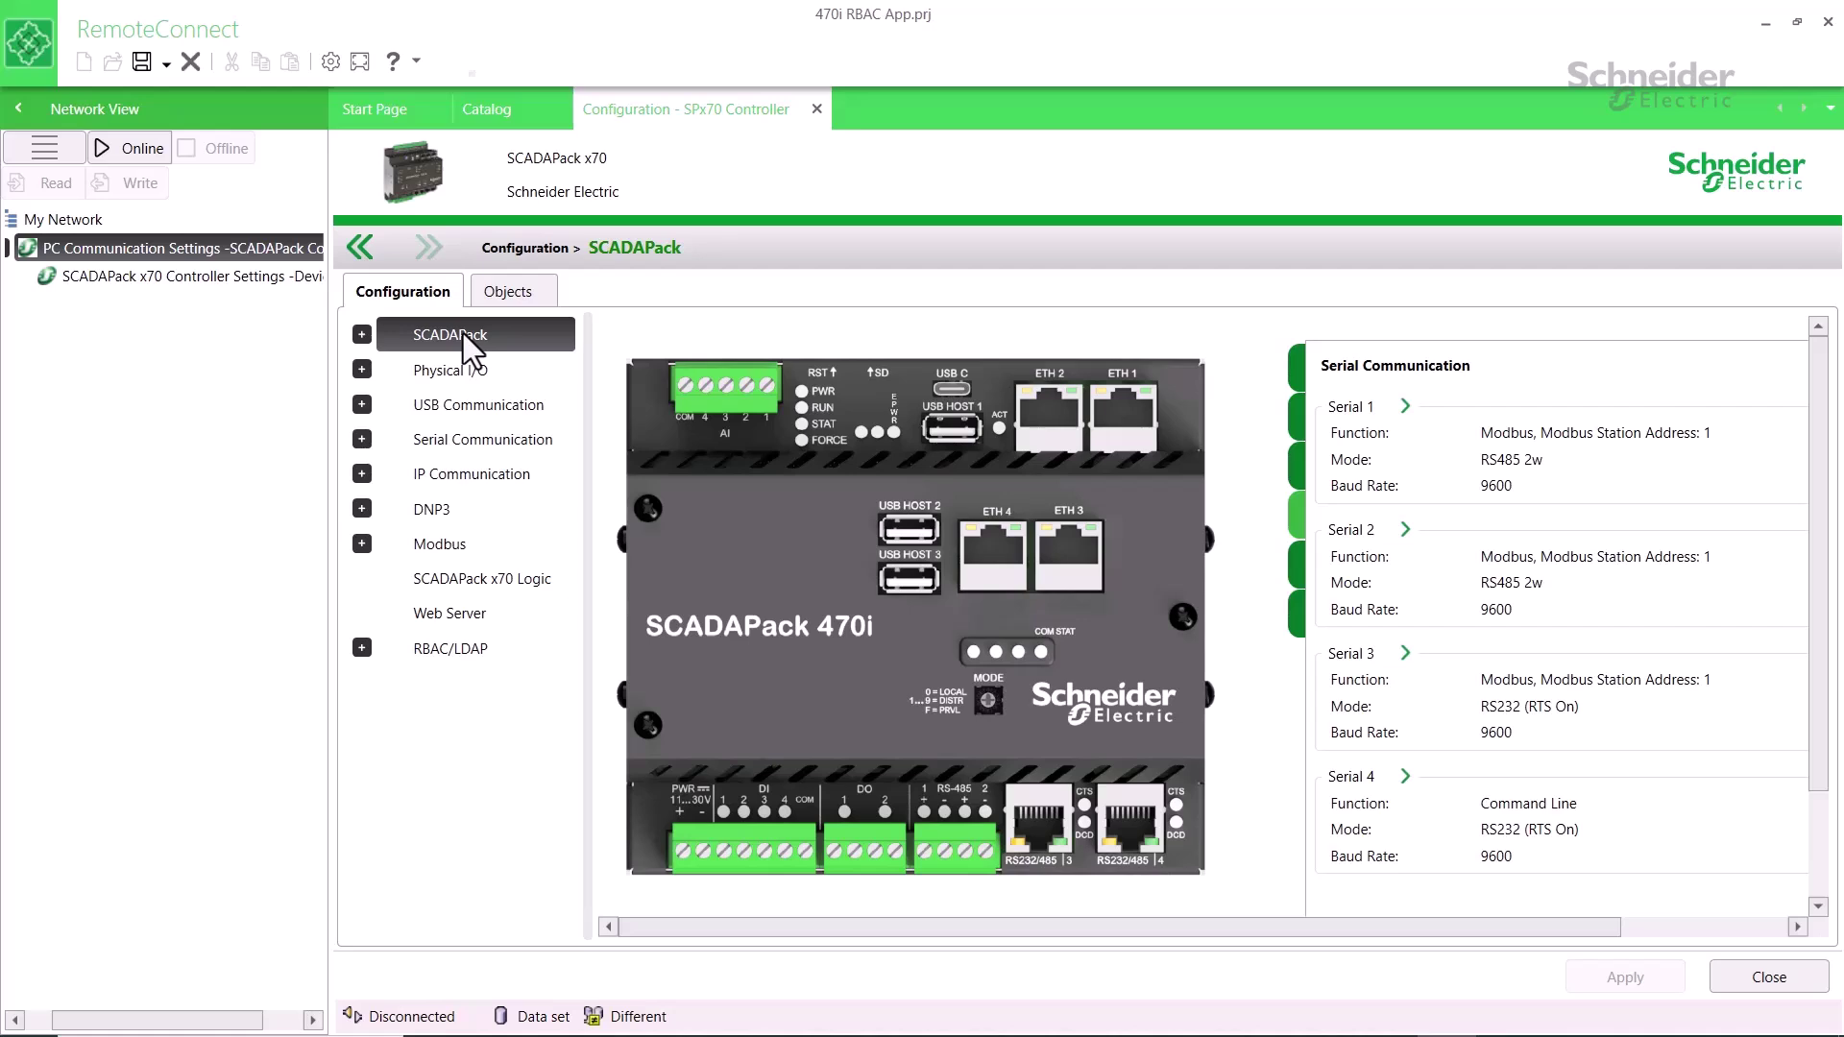
right_click(197, 247)
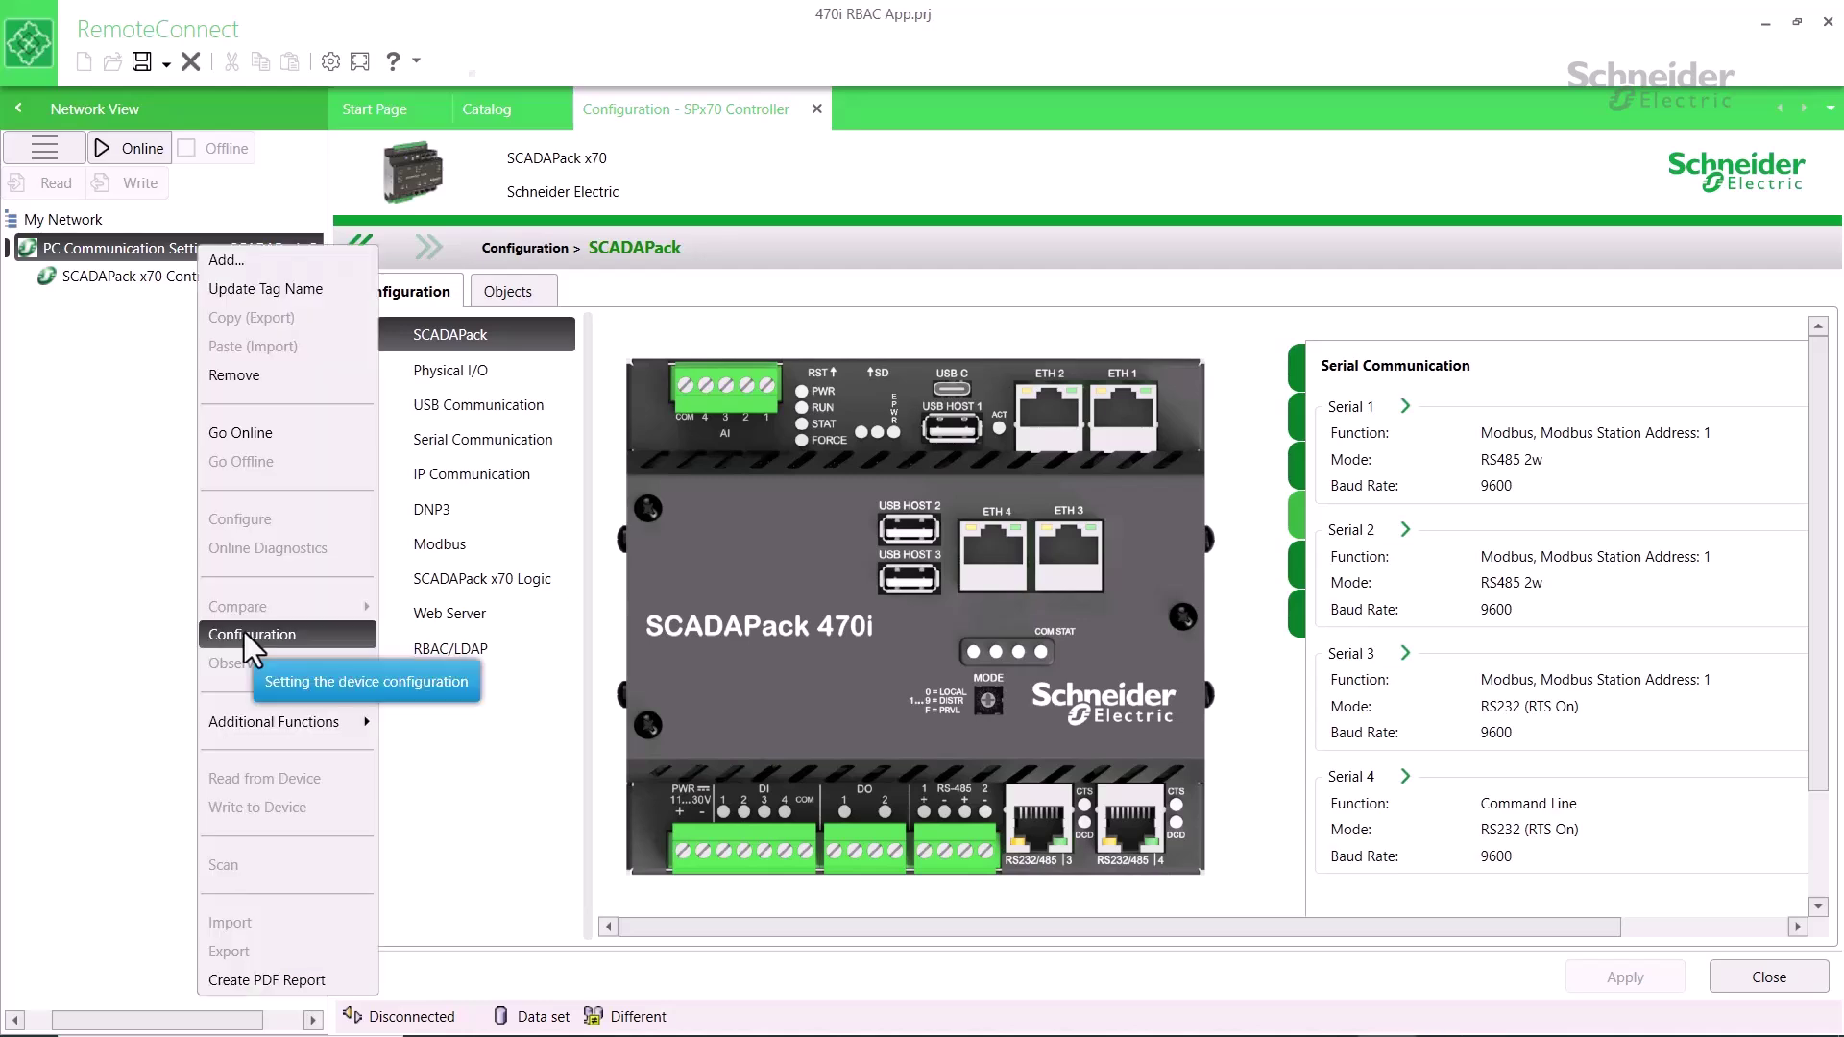
left_click(244, 633)
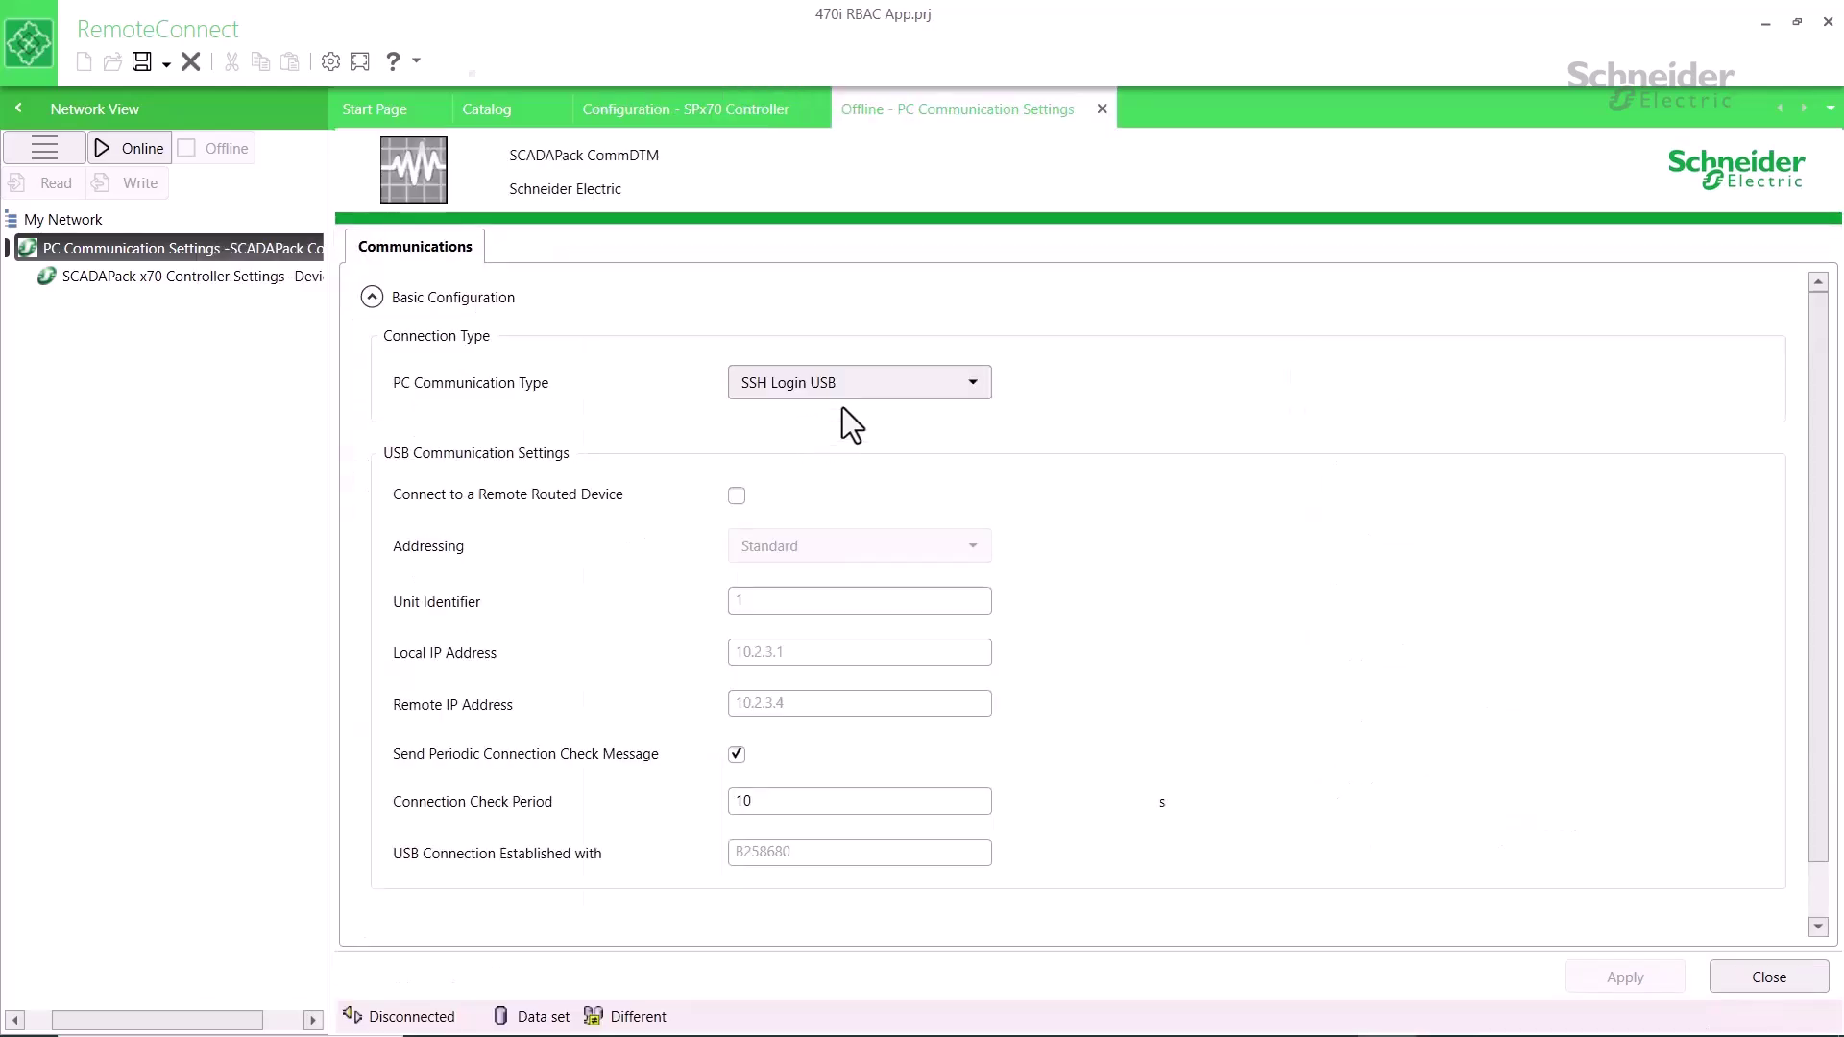
left_click(890, 388)
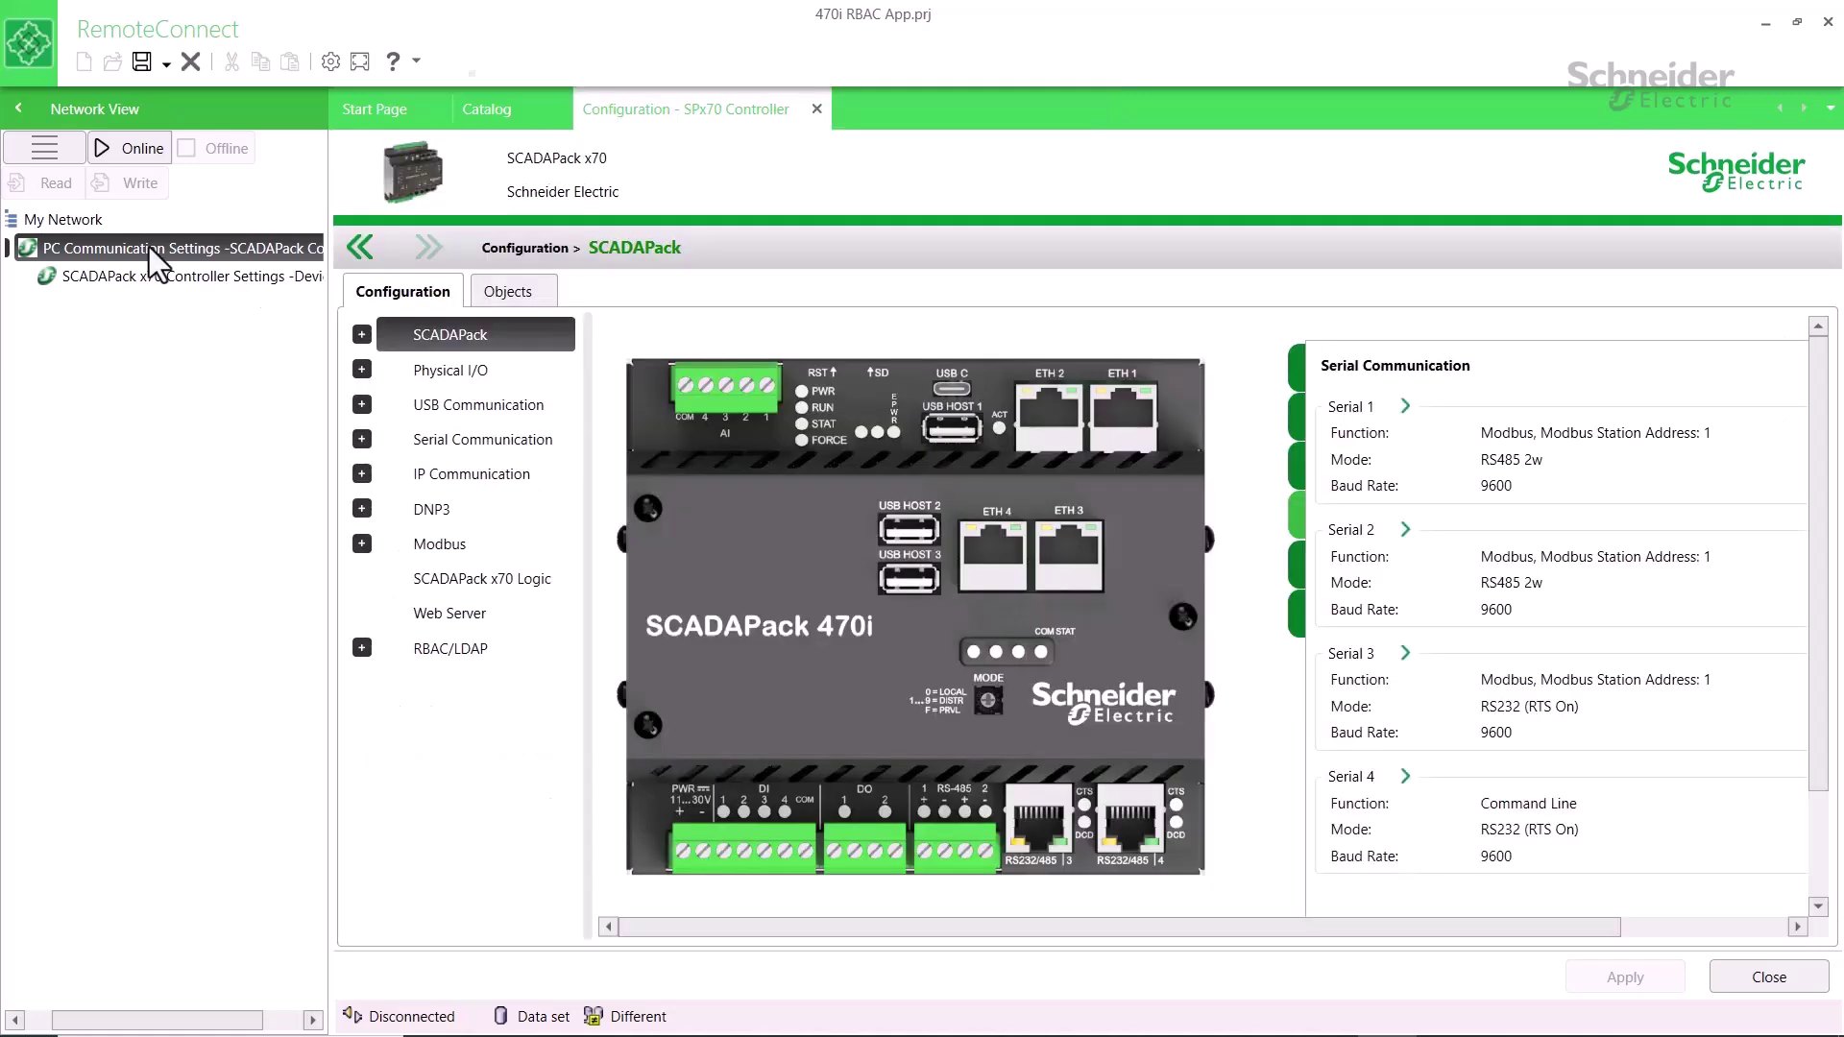
Connect online to the SCADAPack x70 controller, logging in as the Engineer user with its password
left_click(146, 277)
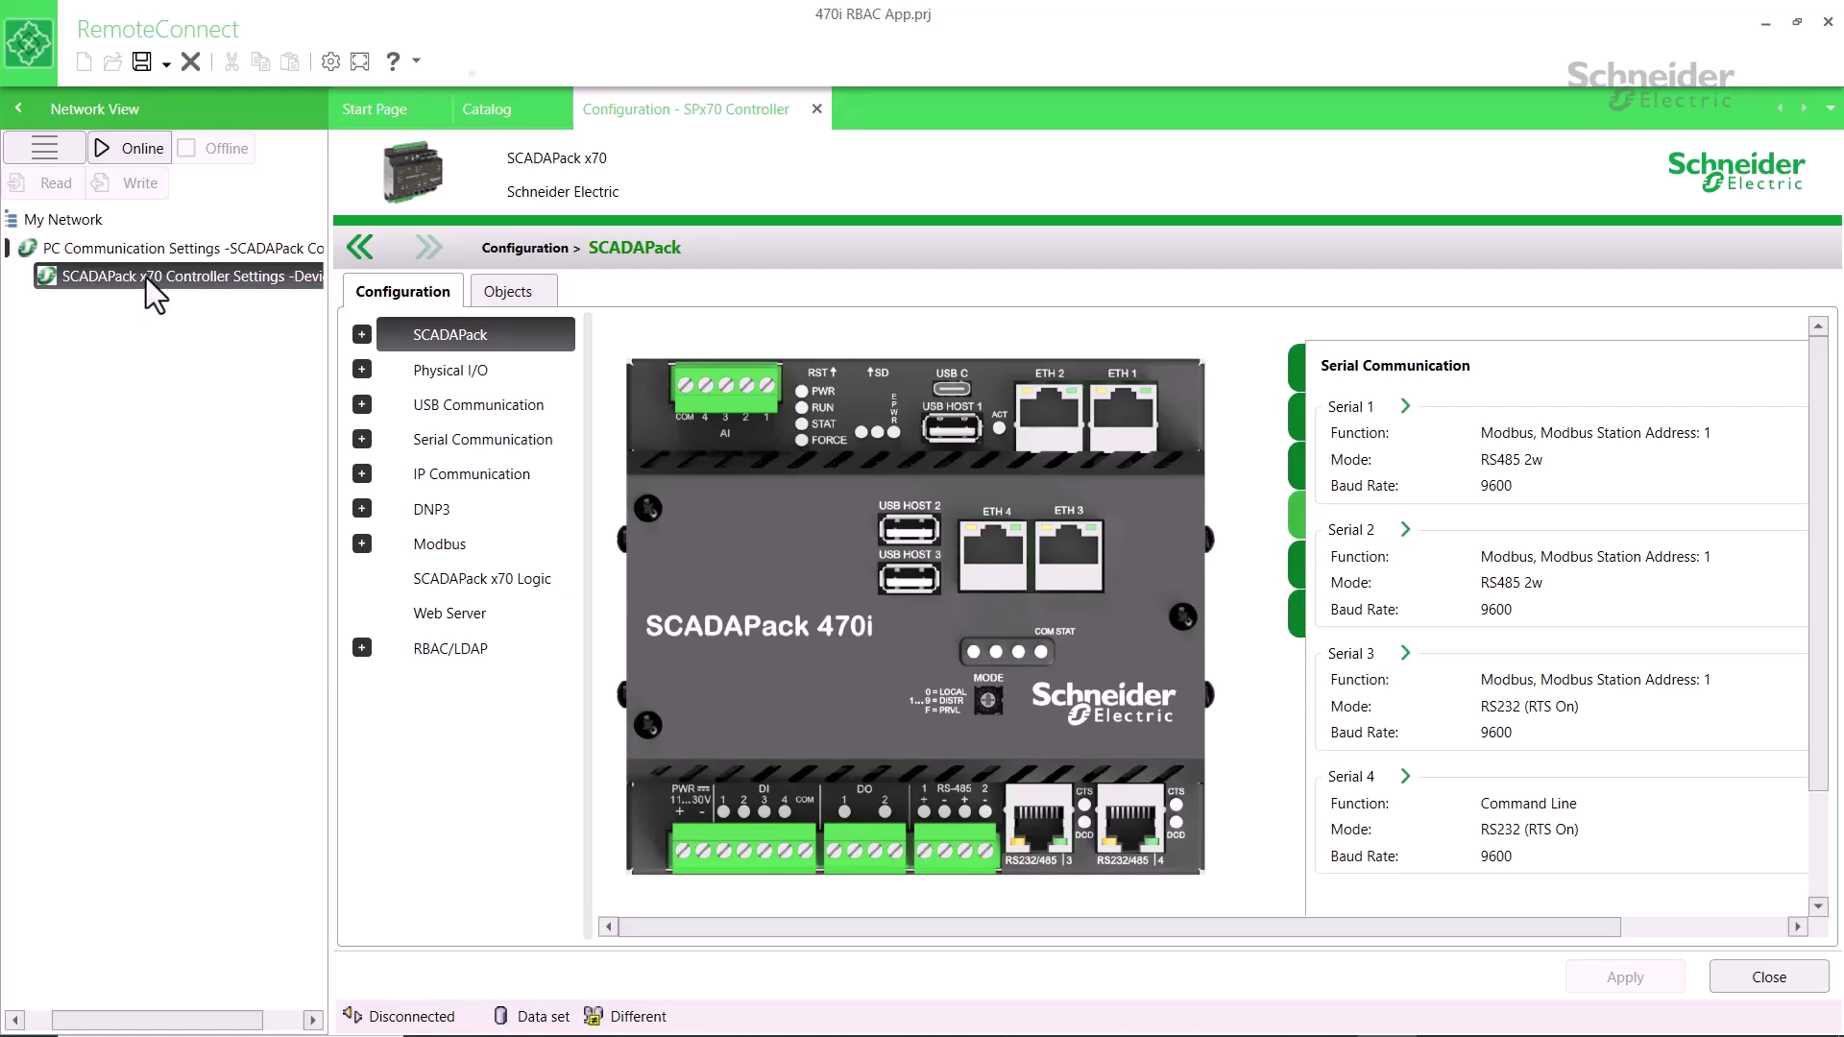
left_click(135, 150)
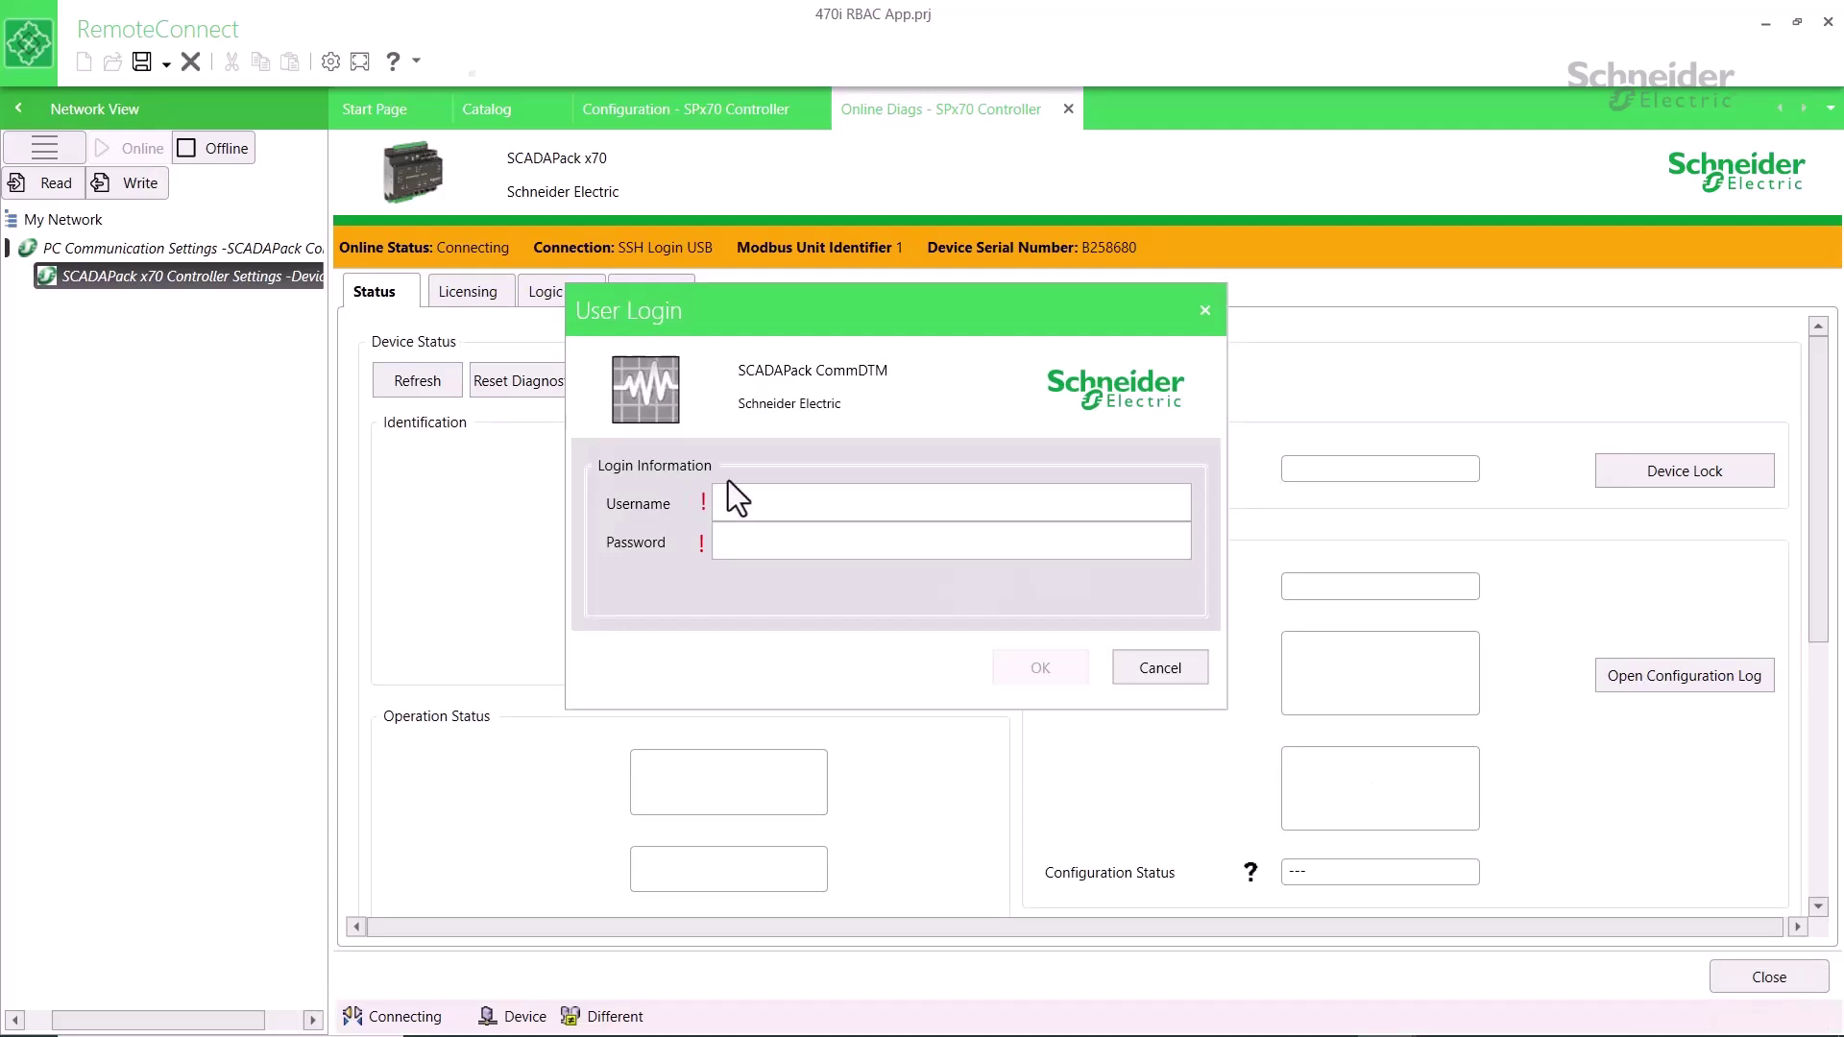
type("Engineer")
key("Tab")
type("************")
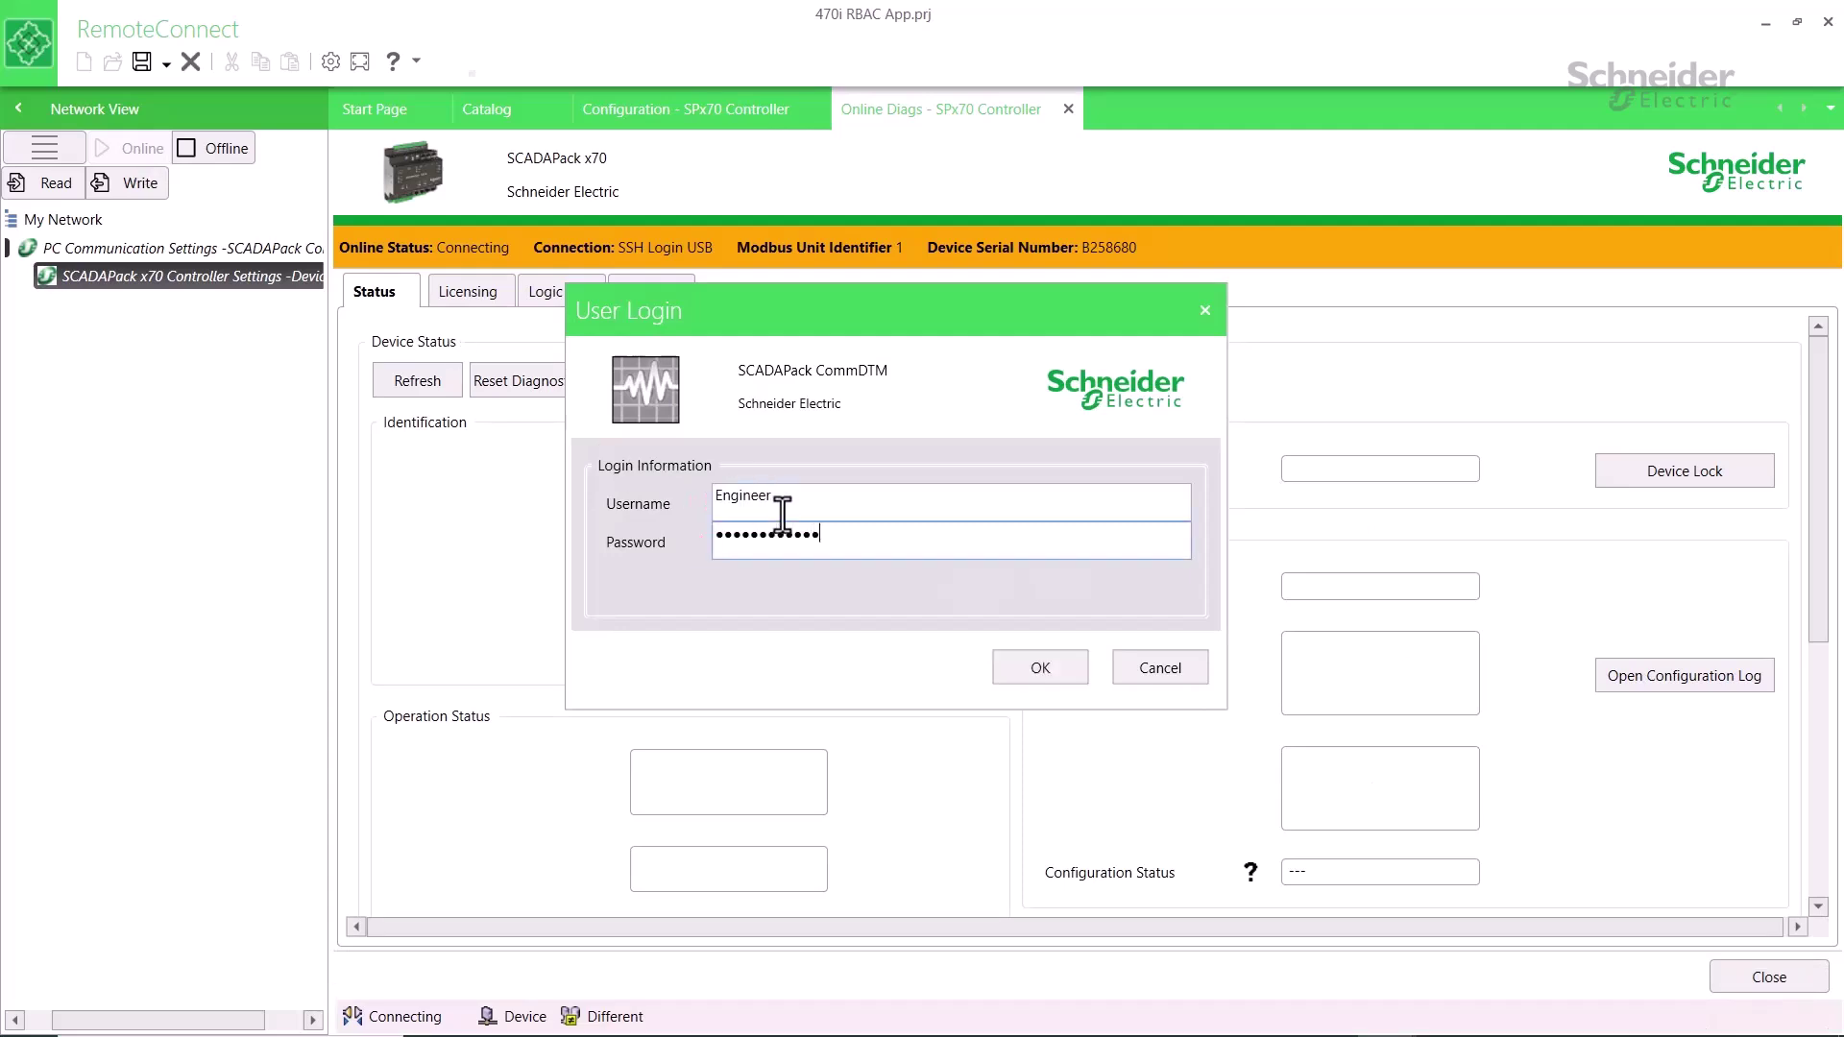
type("*")
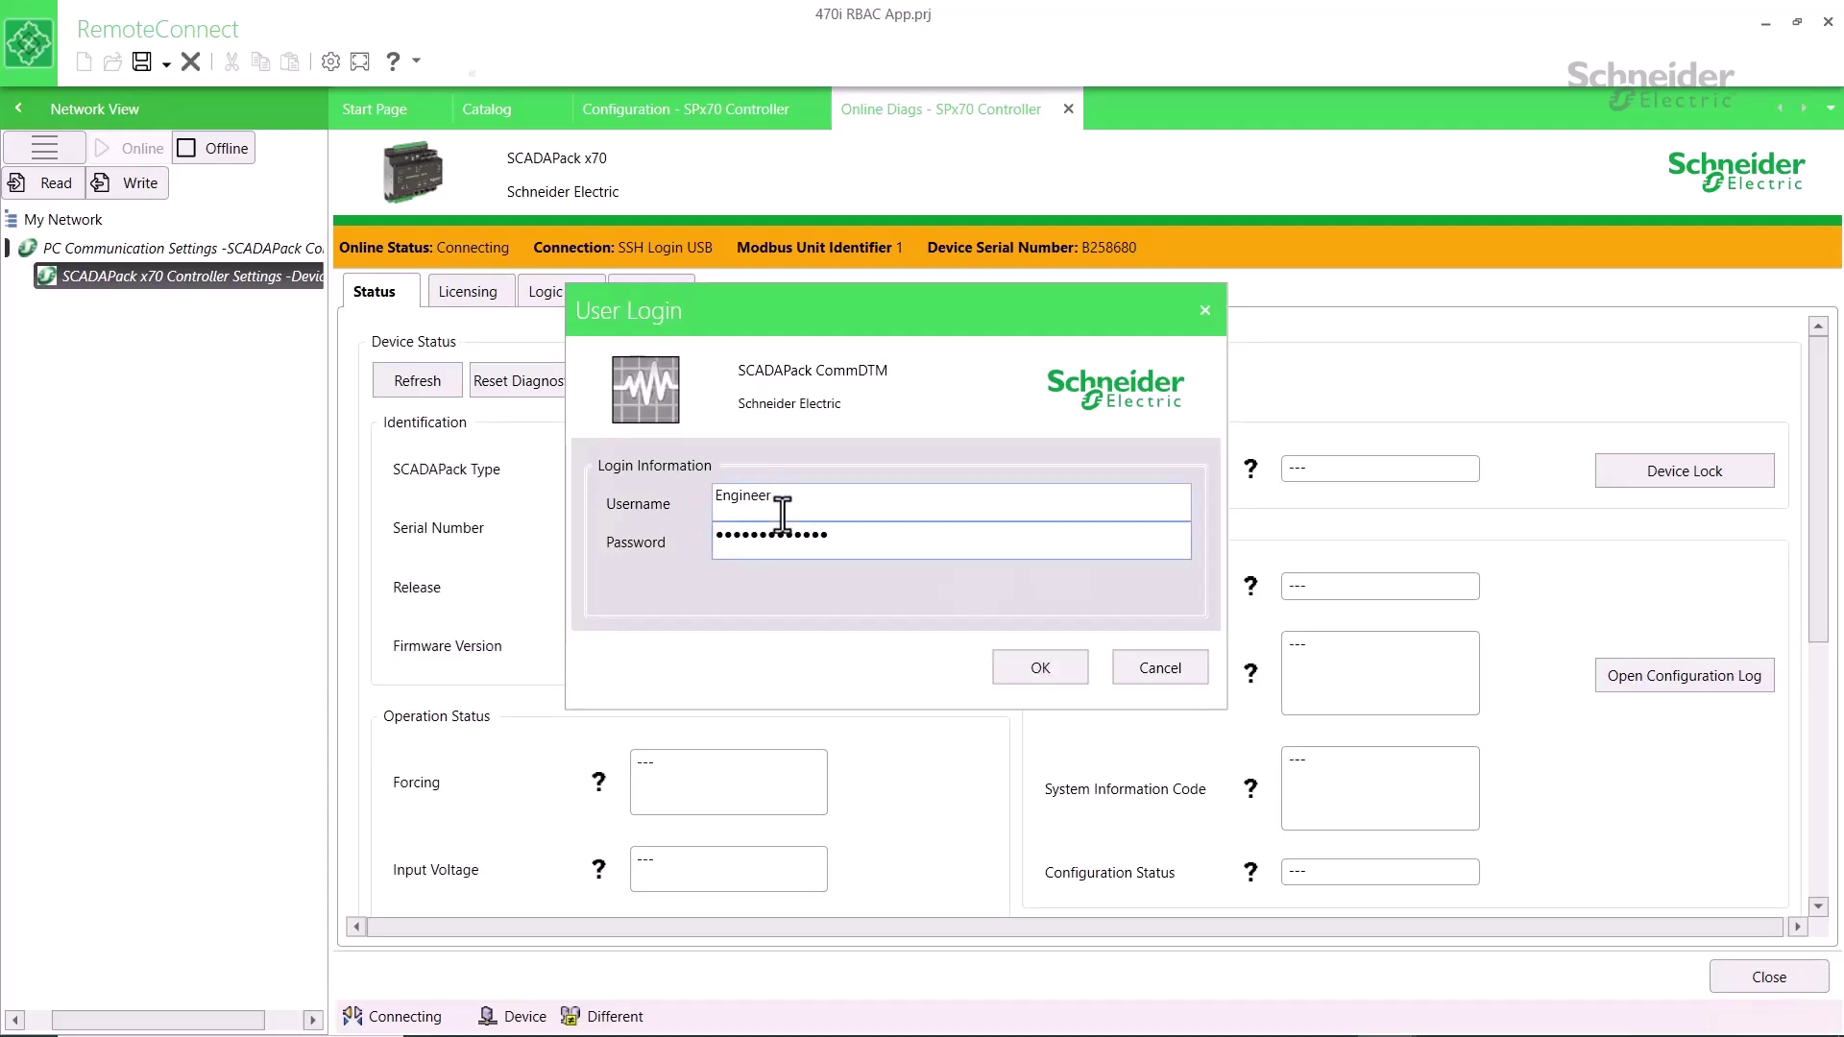
left_click(1037, 671)
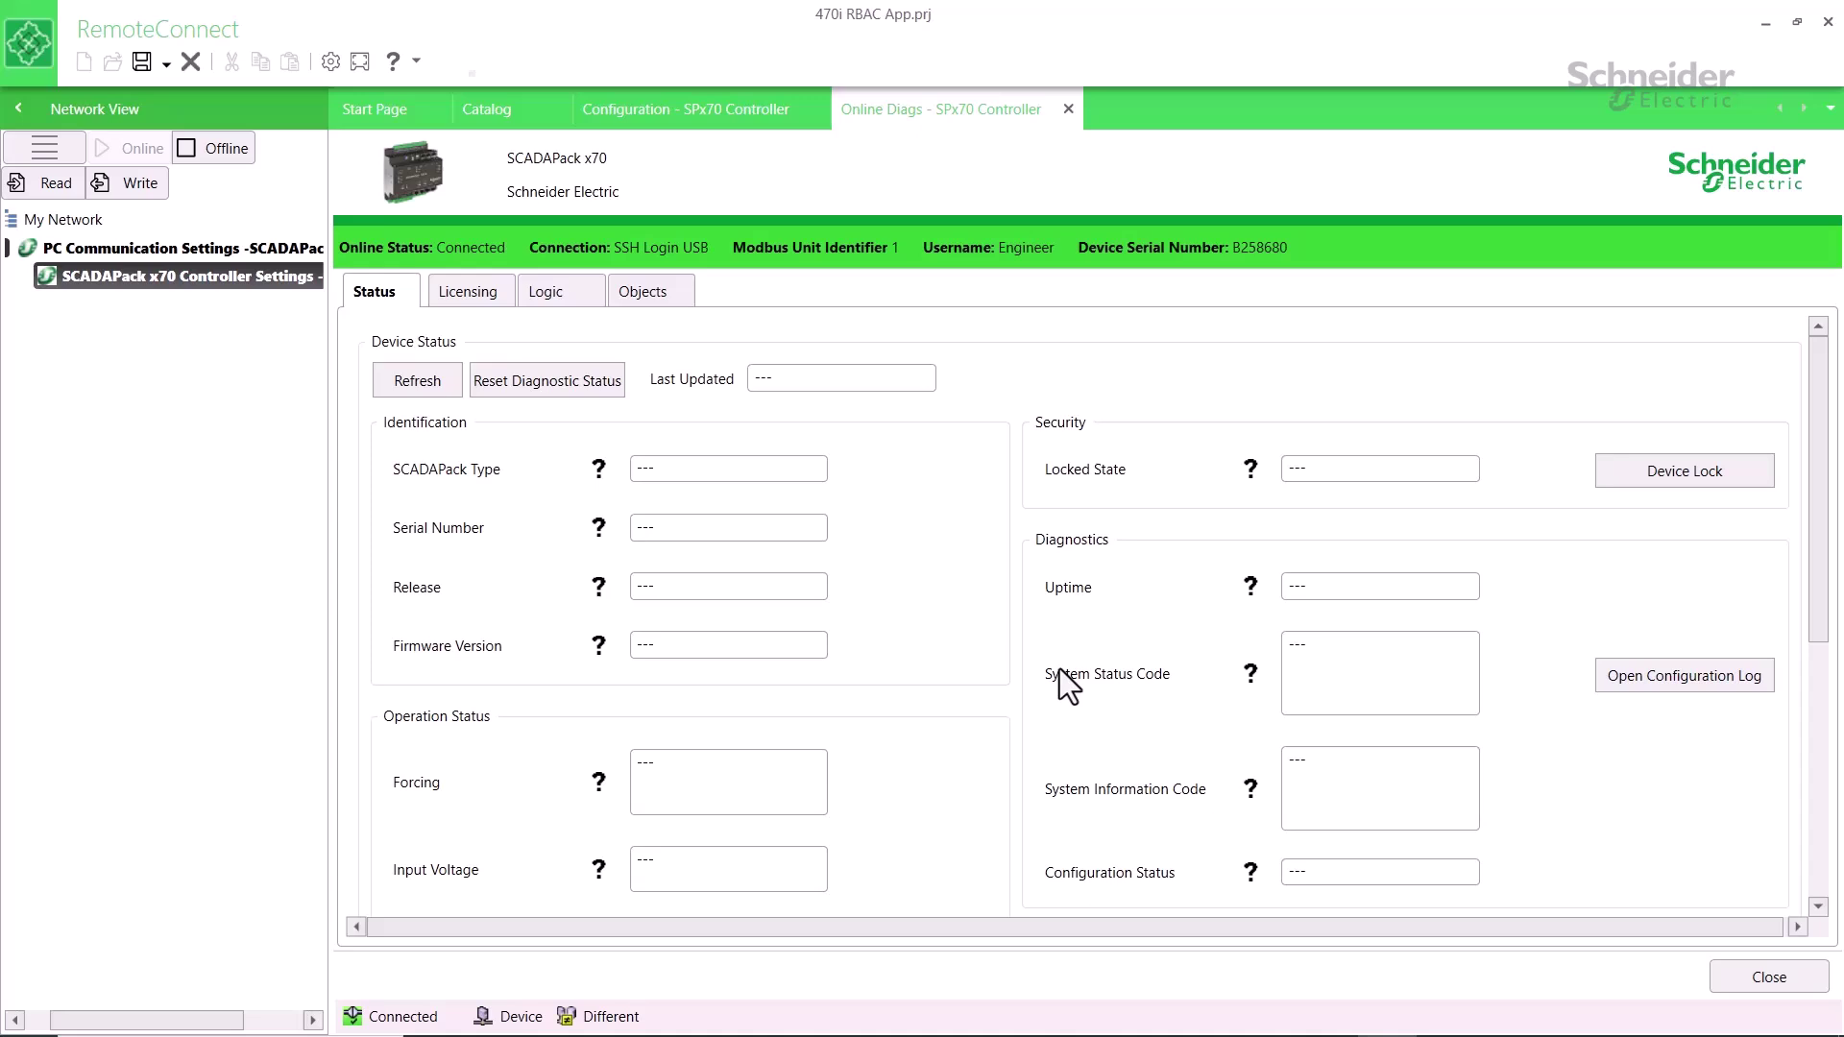
Enter the Technician account password and submit the controller login
left_click(783, 550)
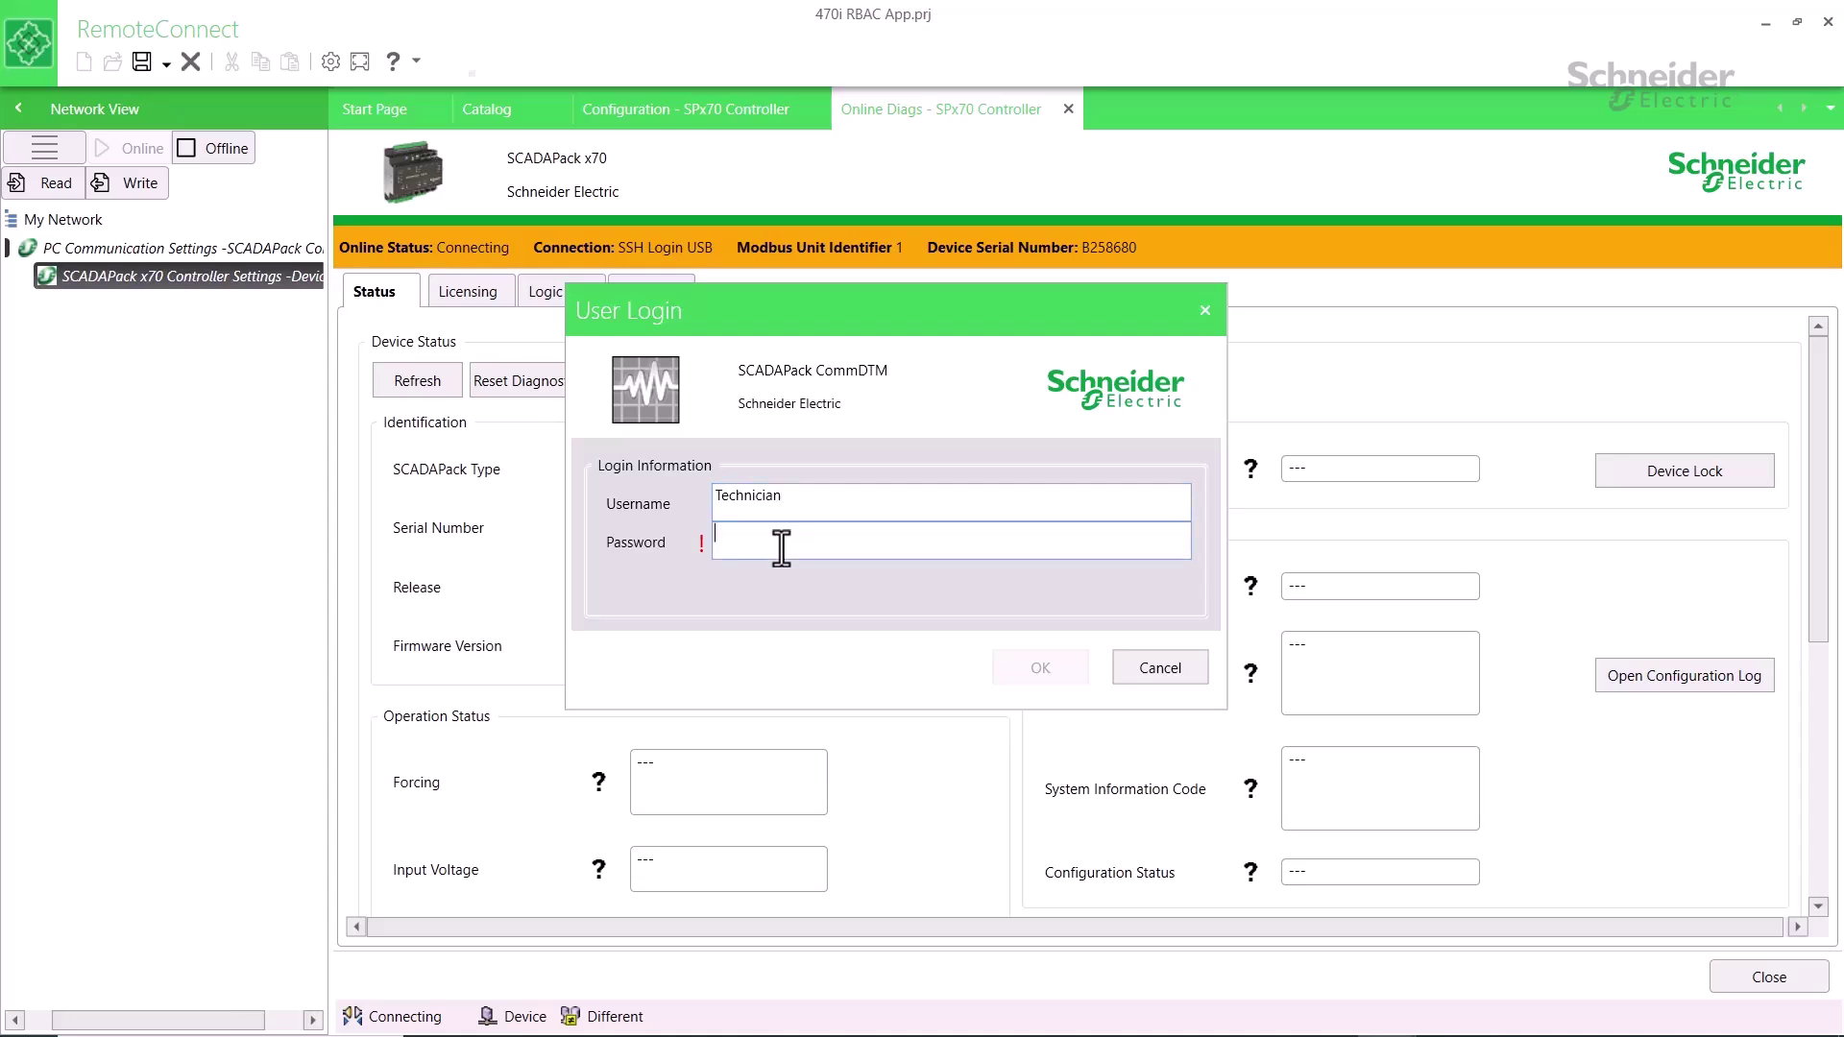
type("••••••••••••")
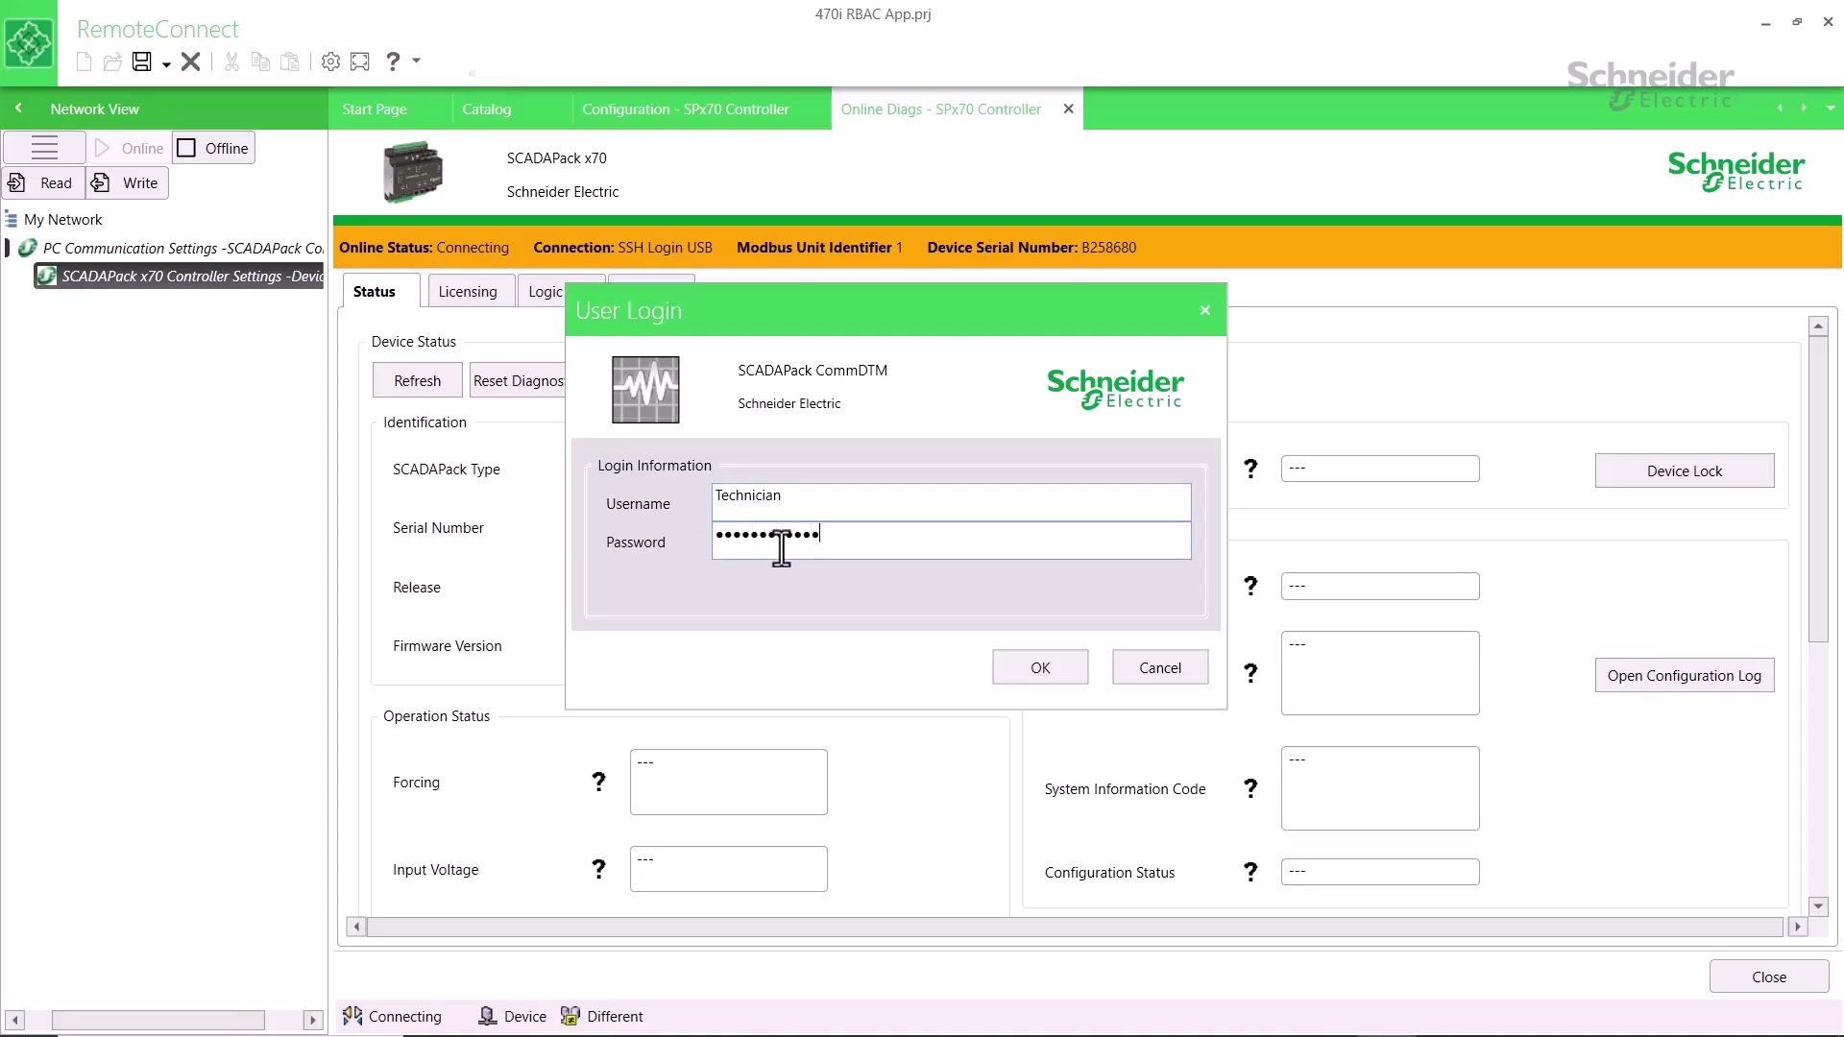
left_click(1038, 668)
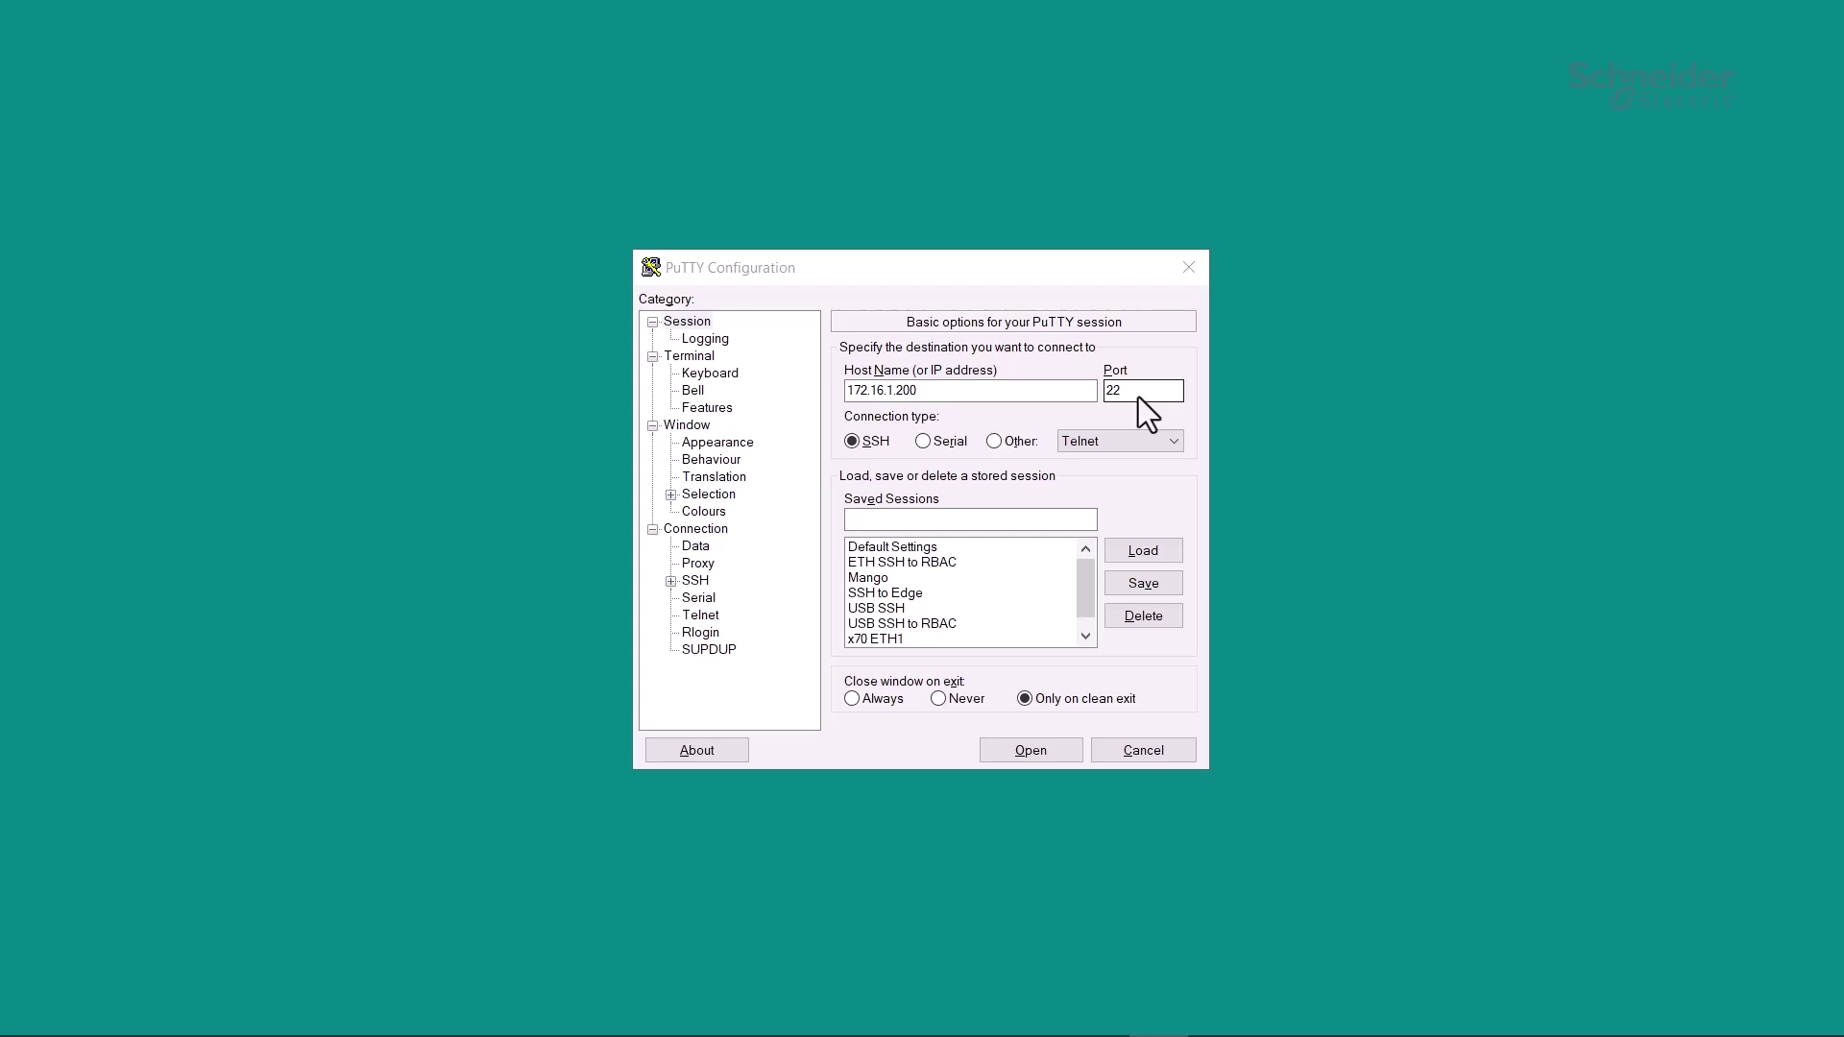
Change the PuTTY port to 2222 and open the SSH session to 172.16.1.200
left_click(1139, 396)
type("22")
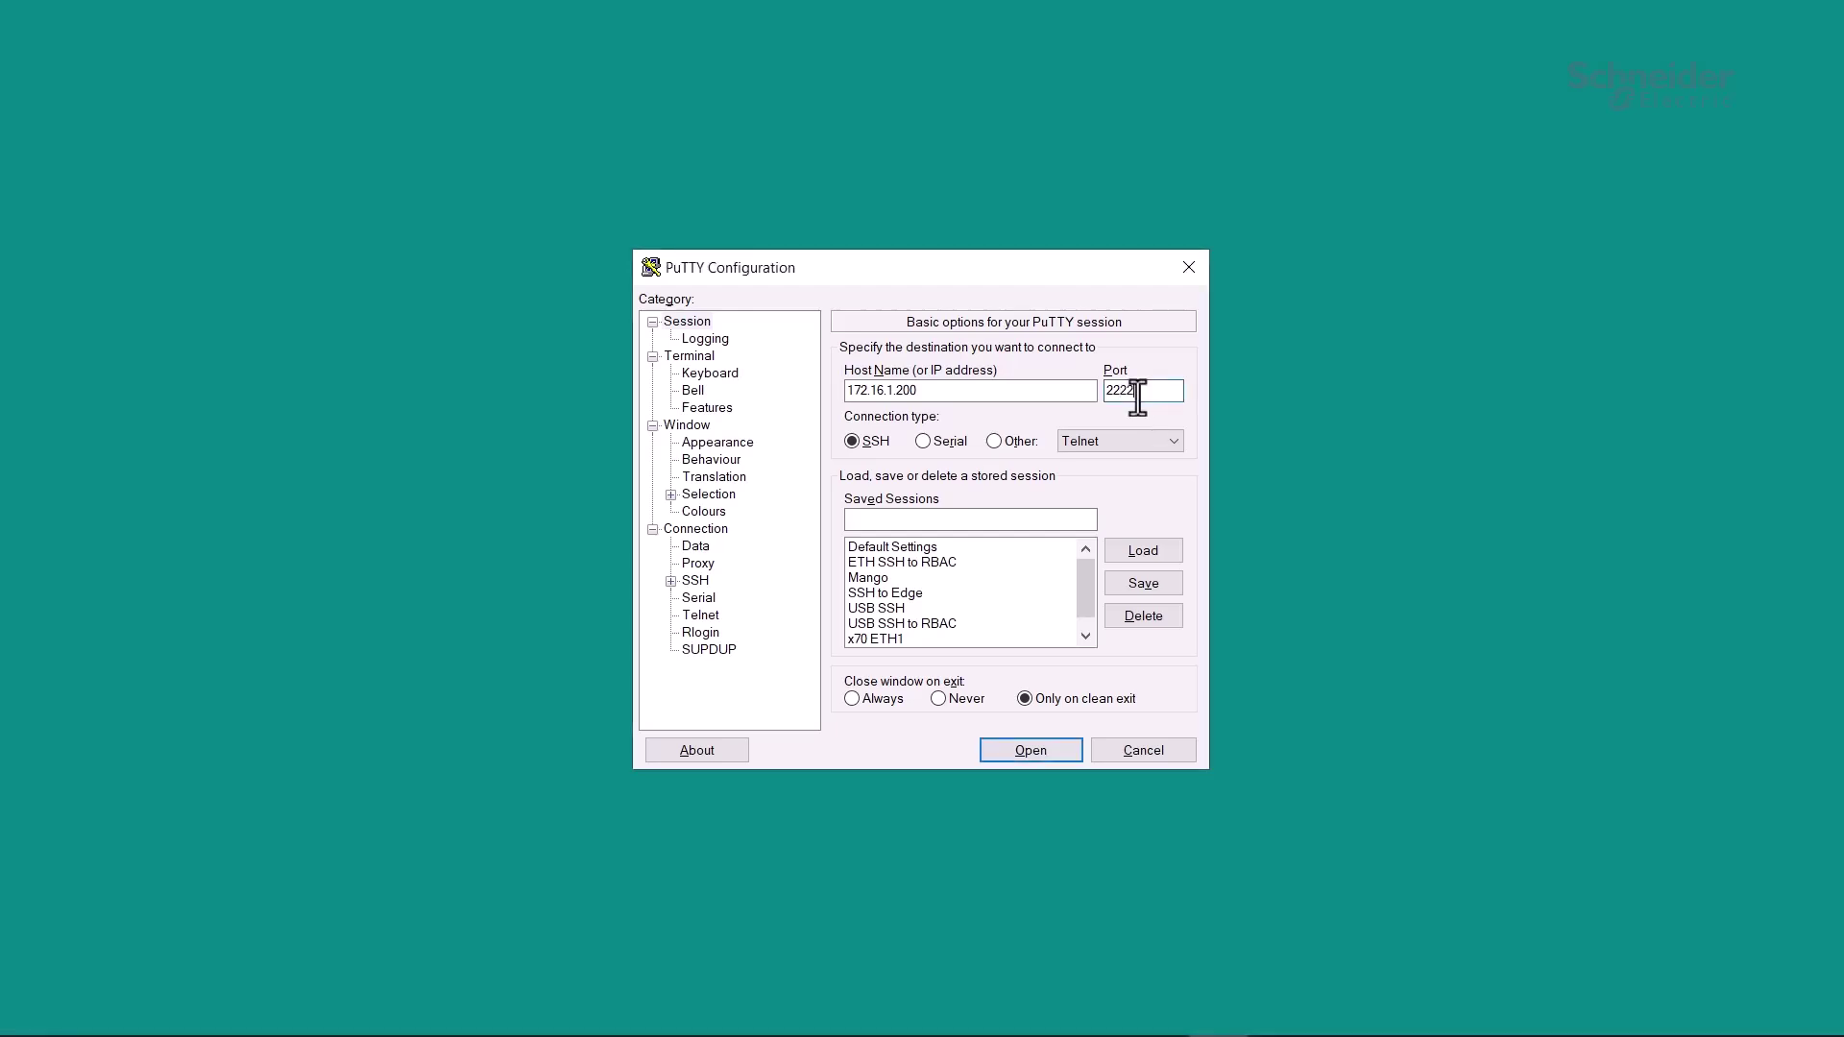
left_click(989, 387)
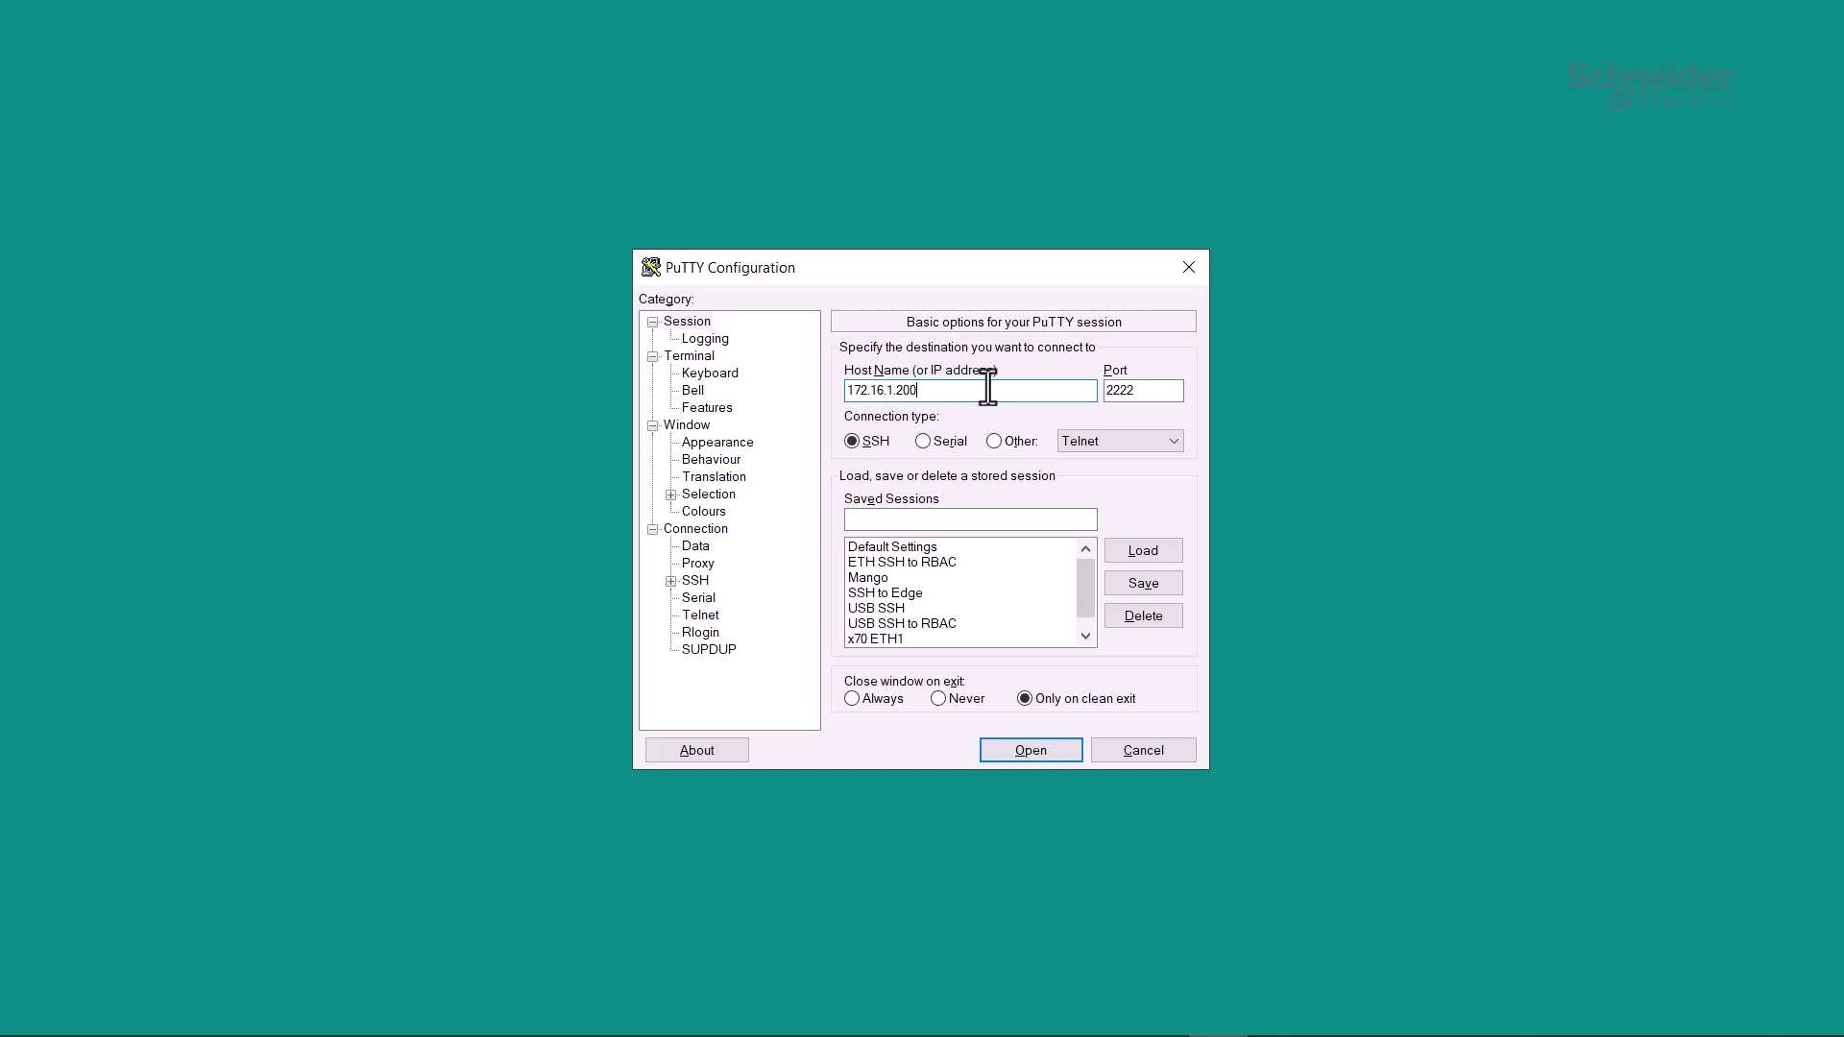
key("Return")
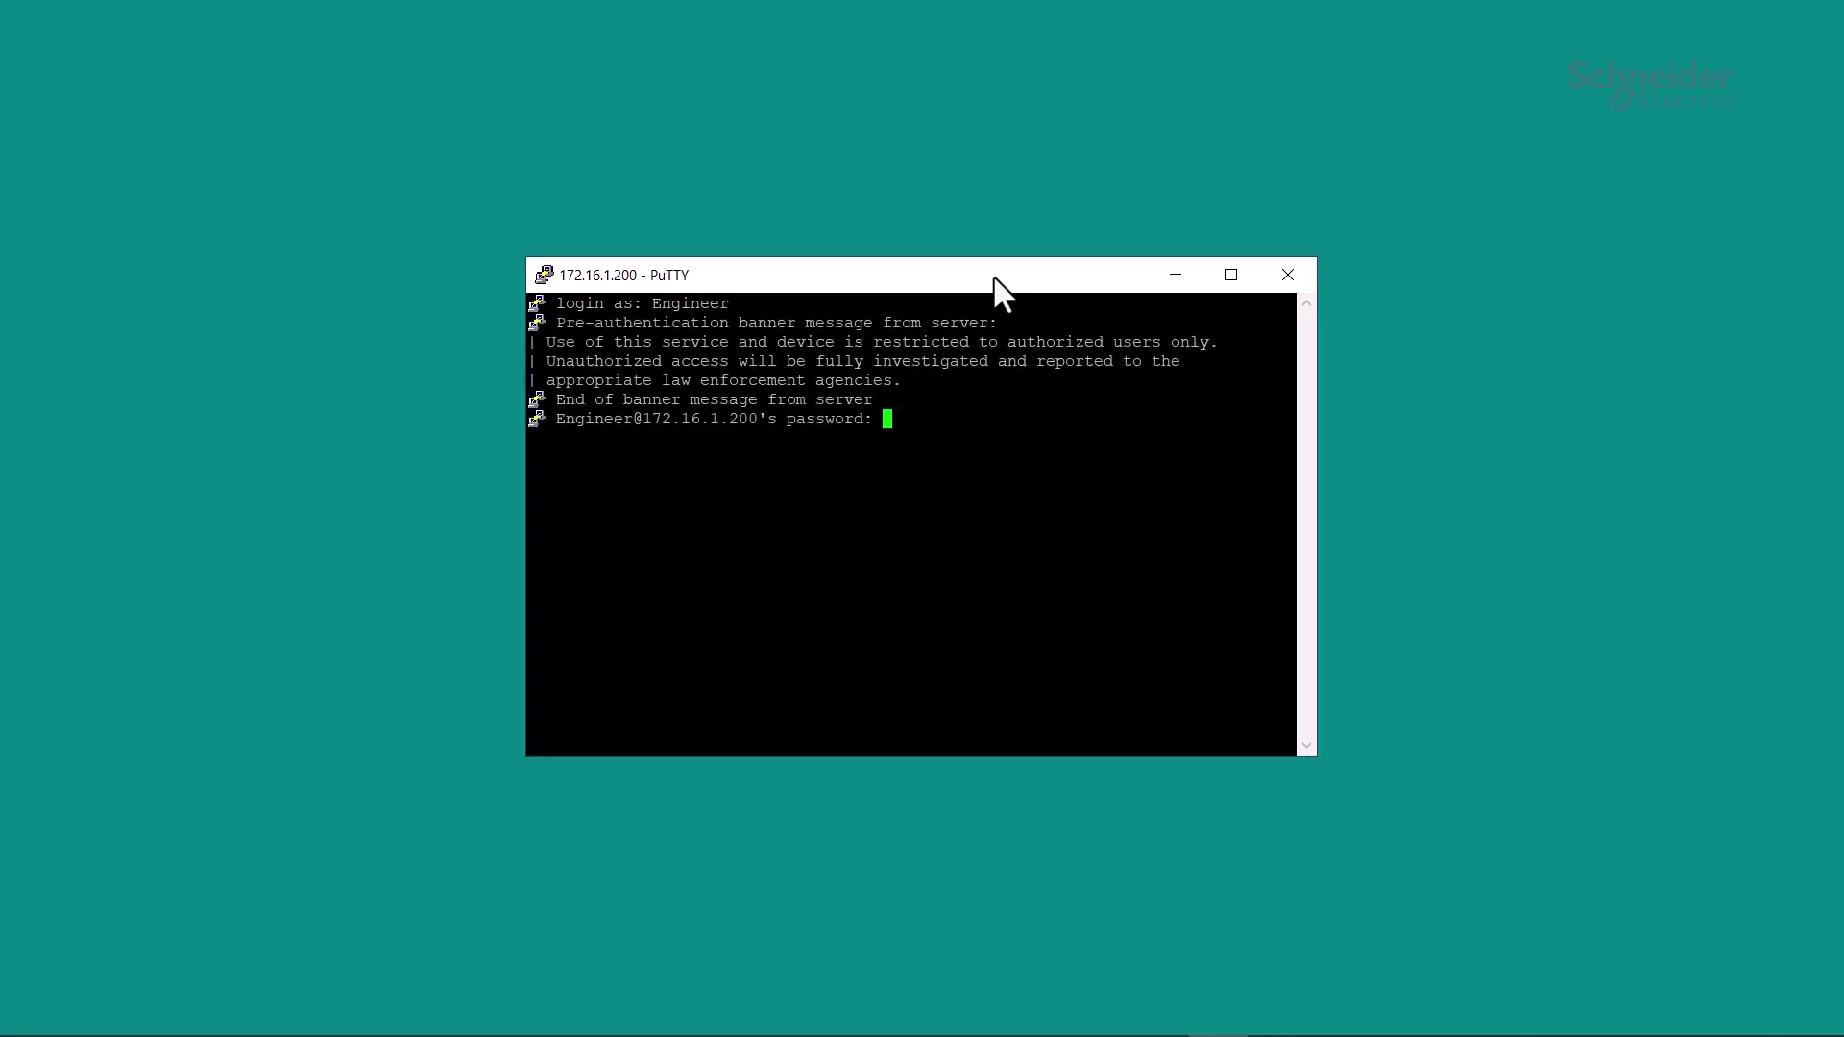
Submit the Engineer password repeatedly until SSH access is denied and the session disconnects
key("Return")
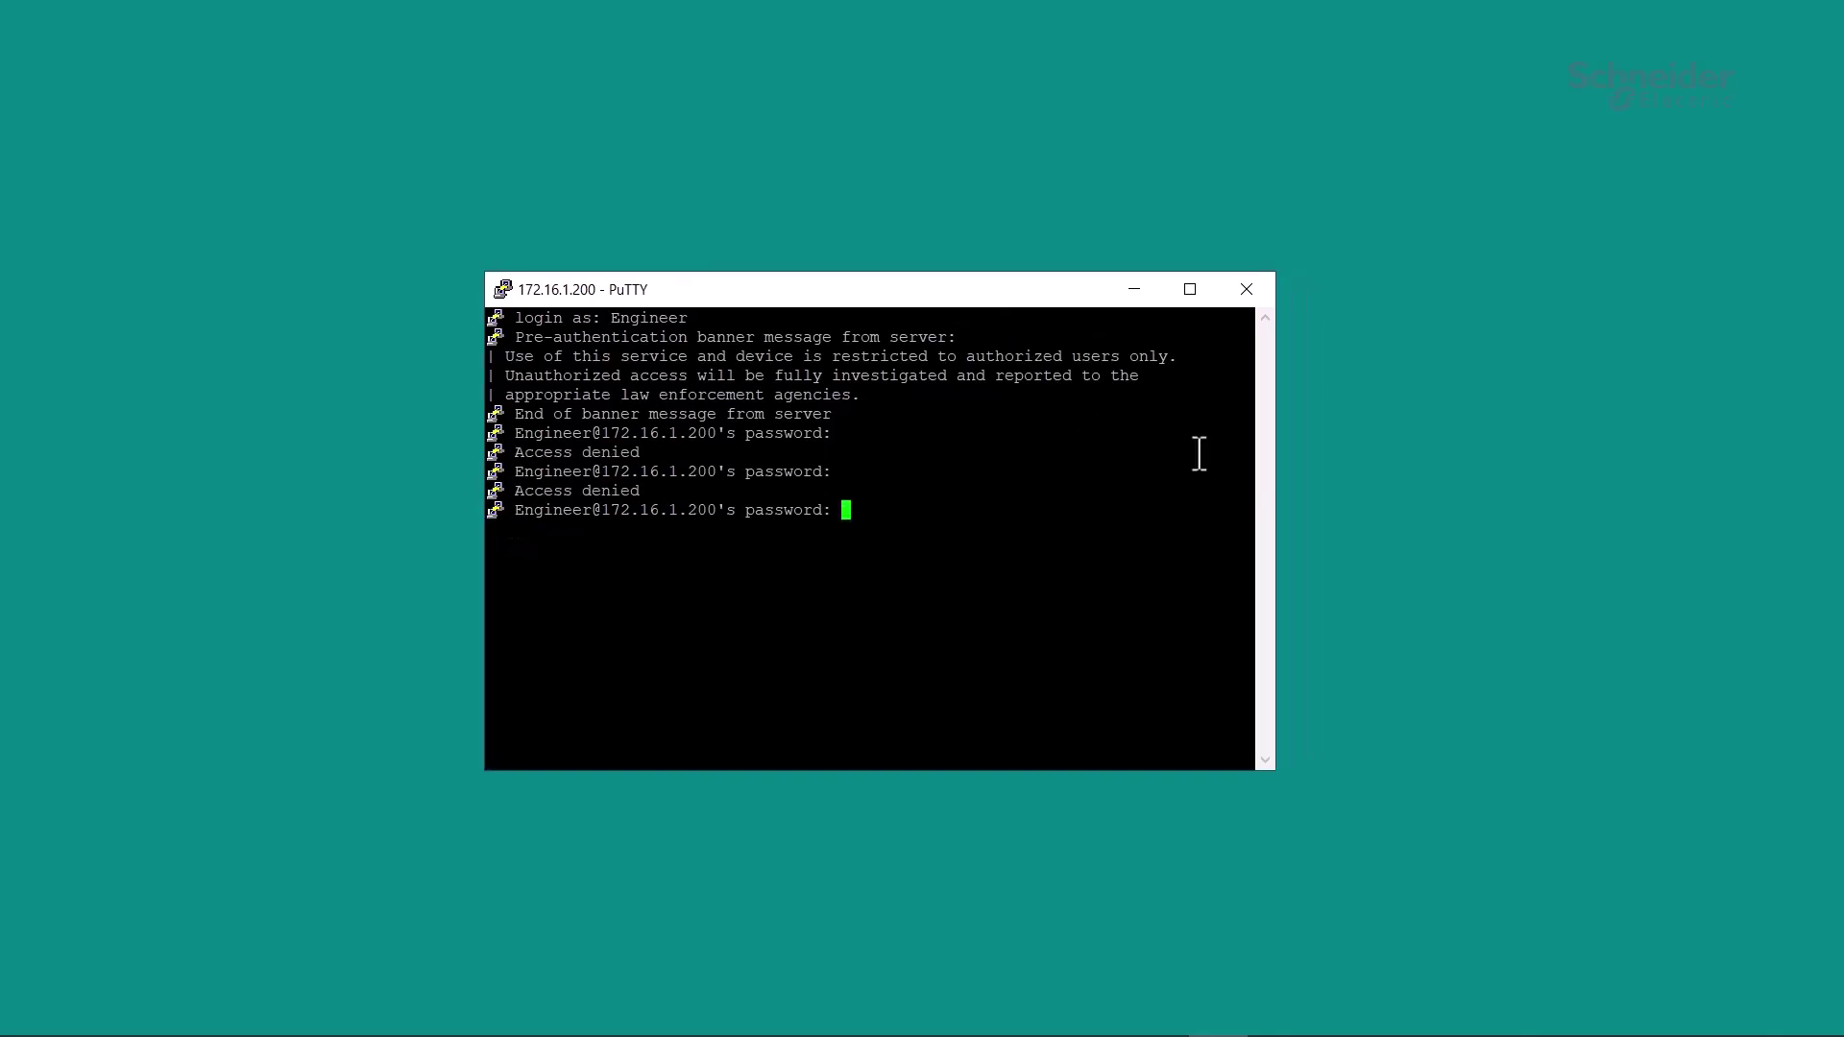
key("Return")
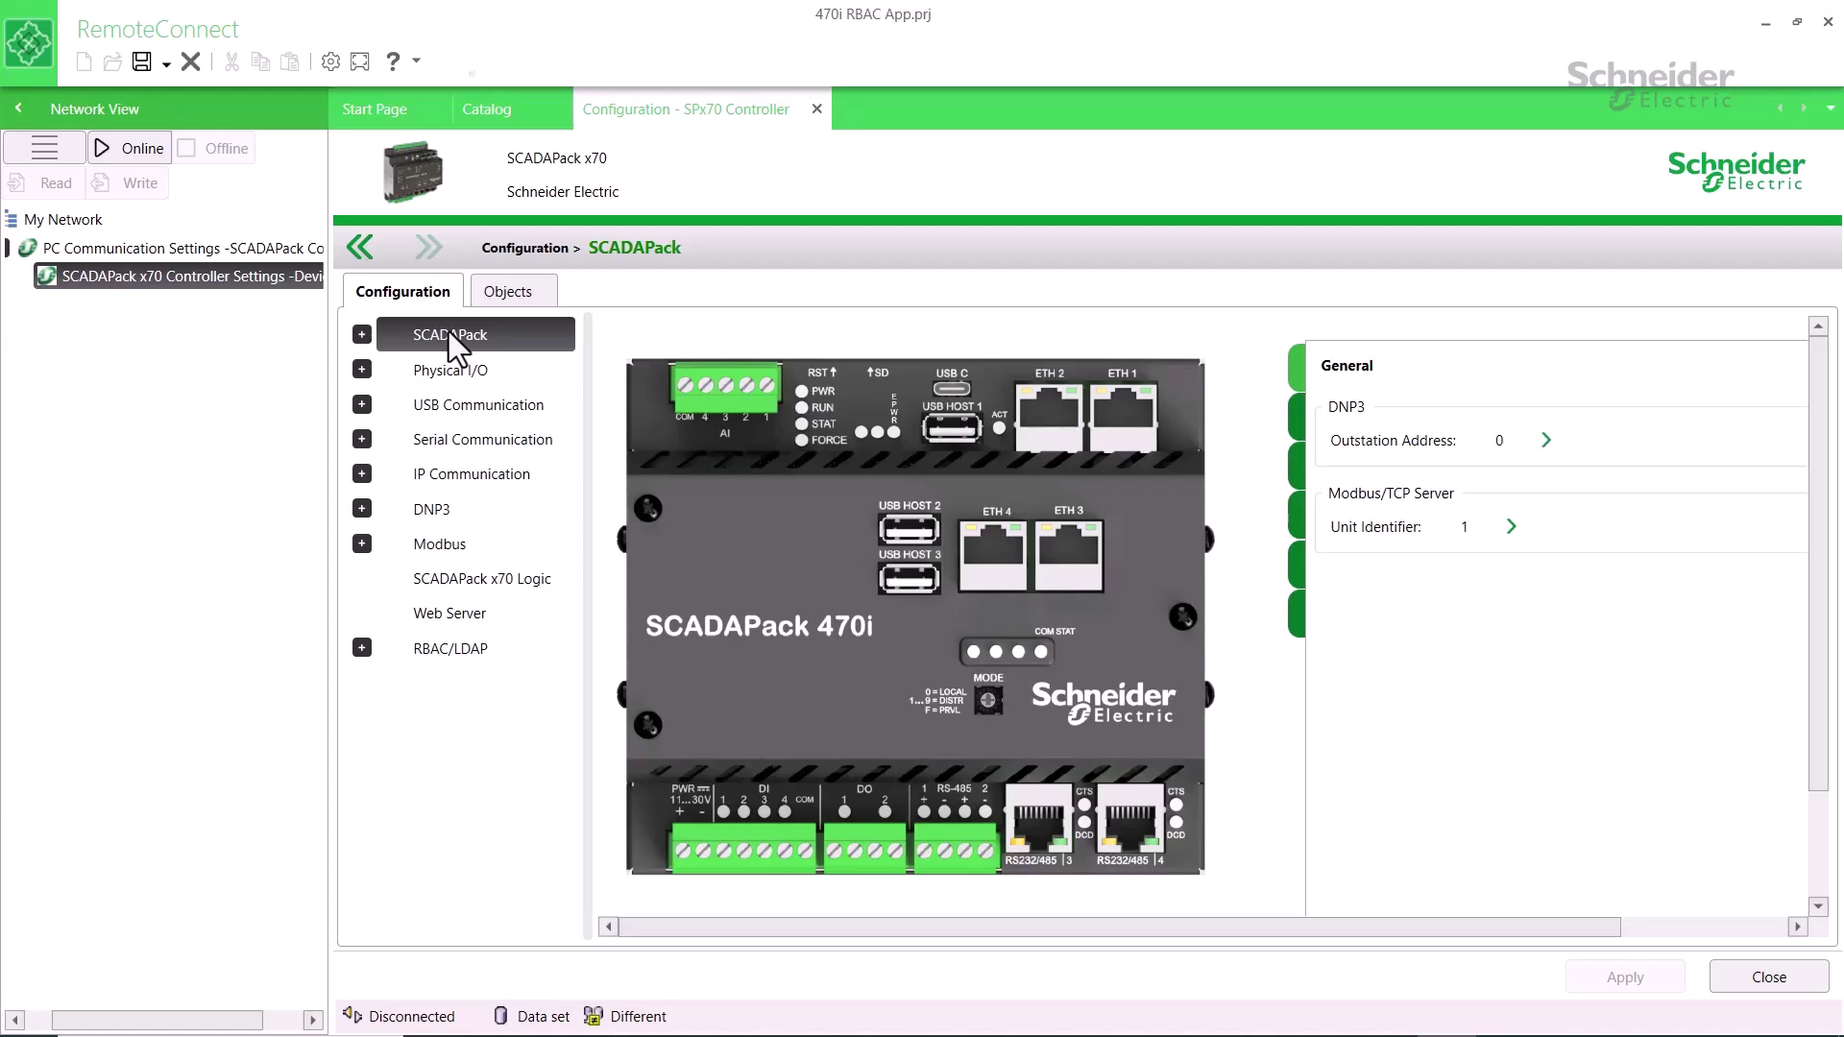
In the RBAC/LDAP settings, set the Authentication Method to LDAP
left_click(447, 648)
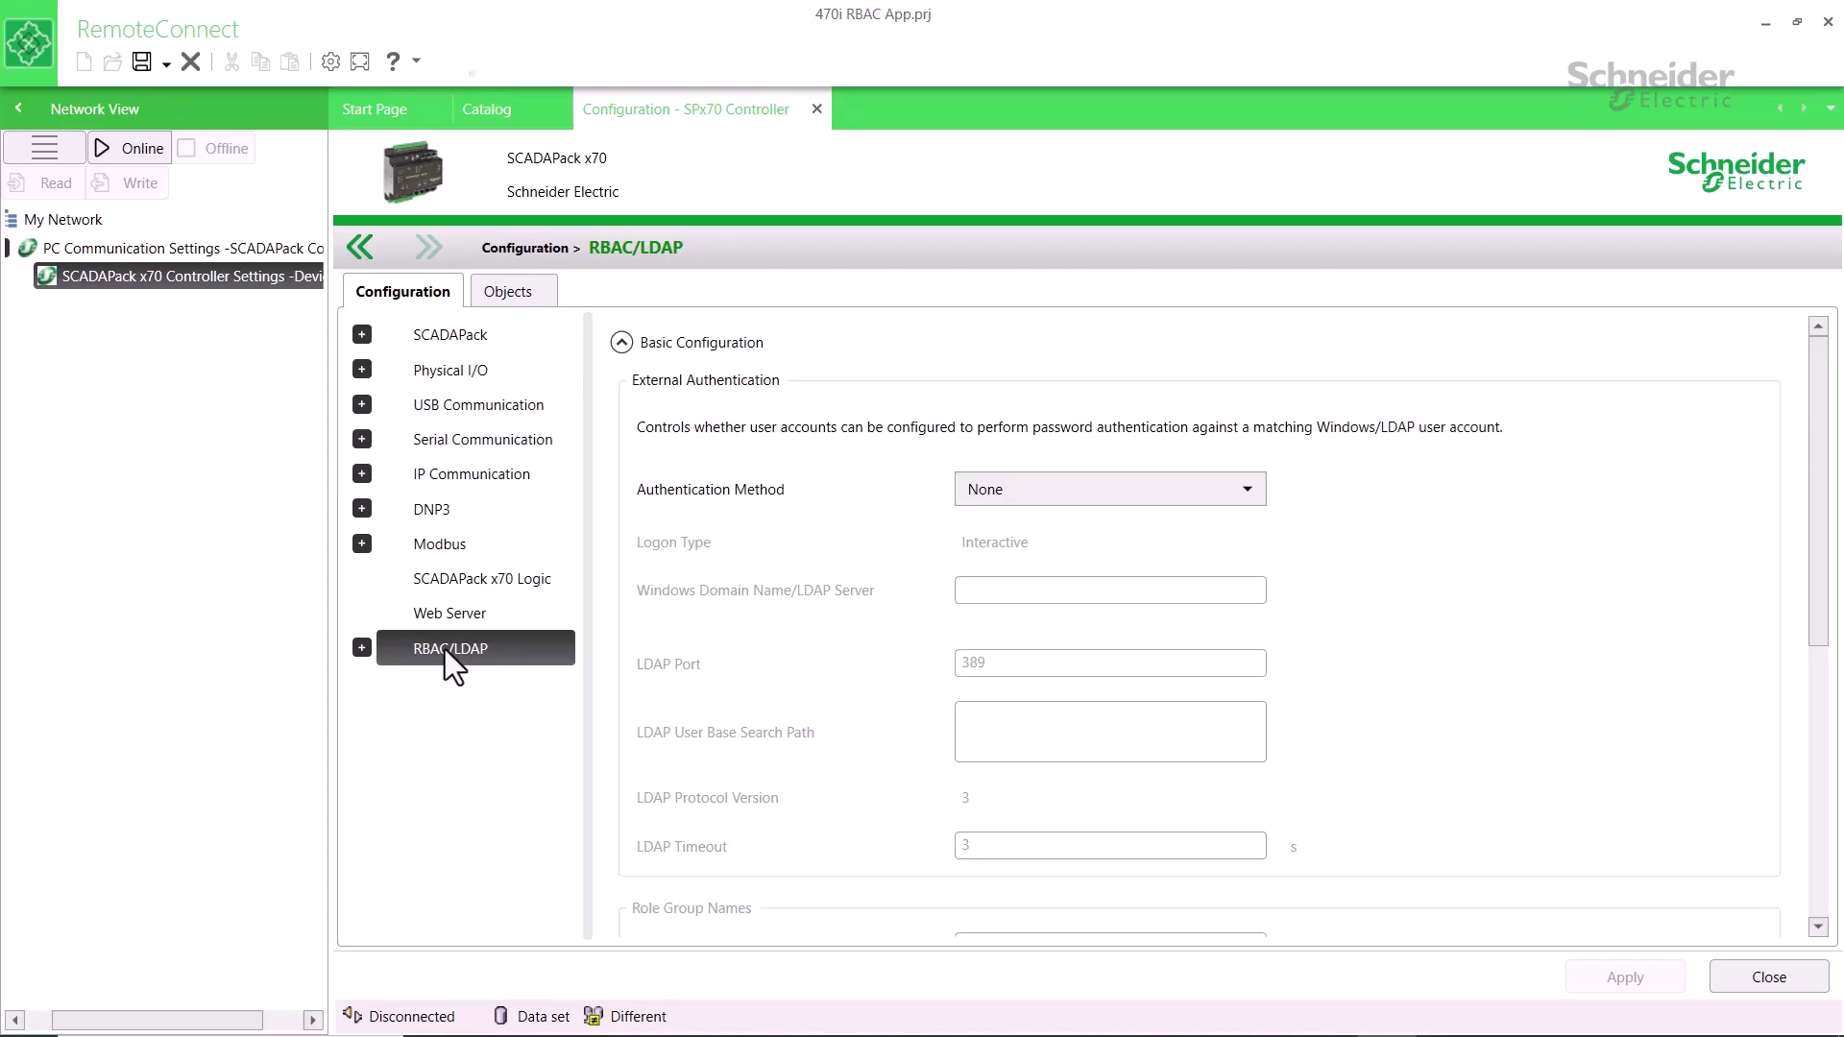
left_click(1097, 500)
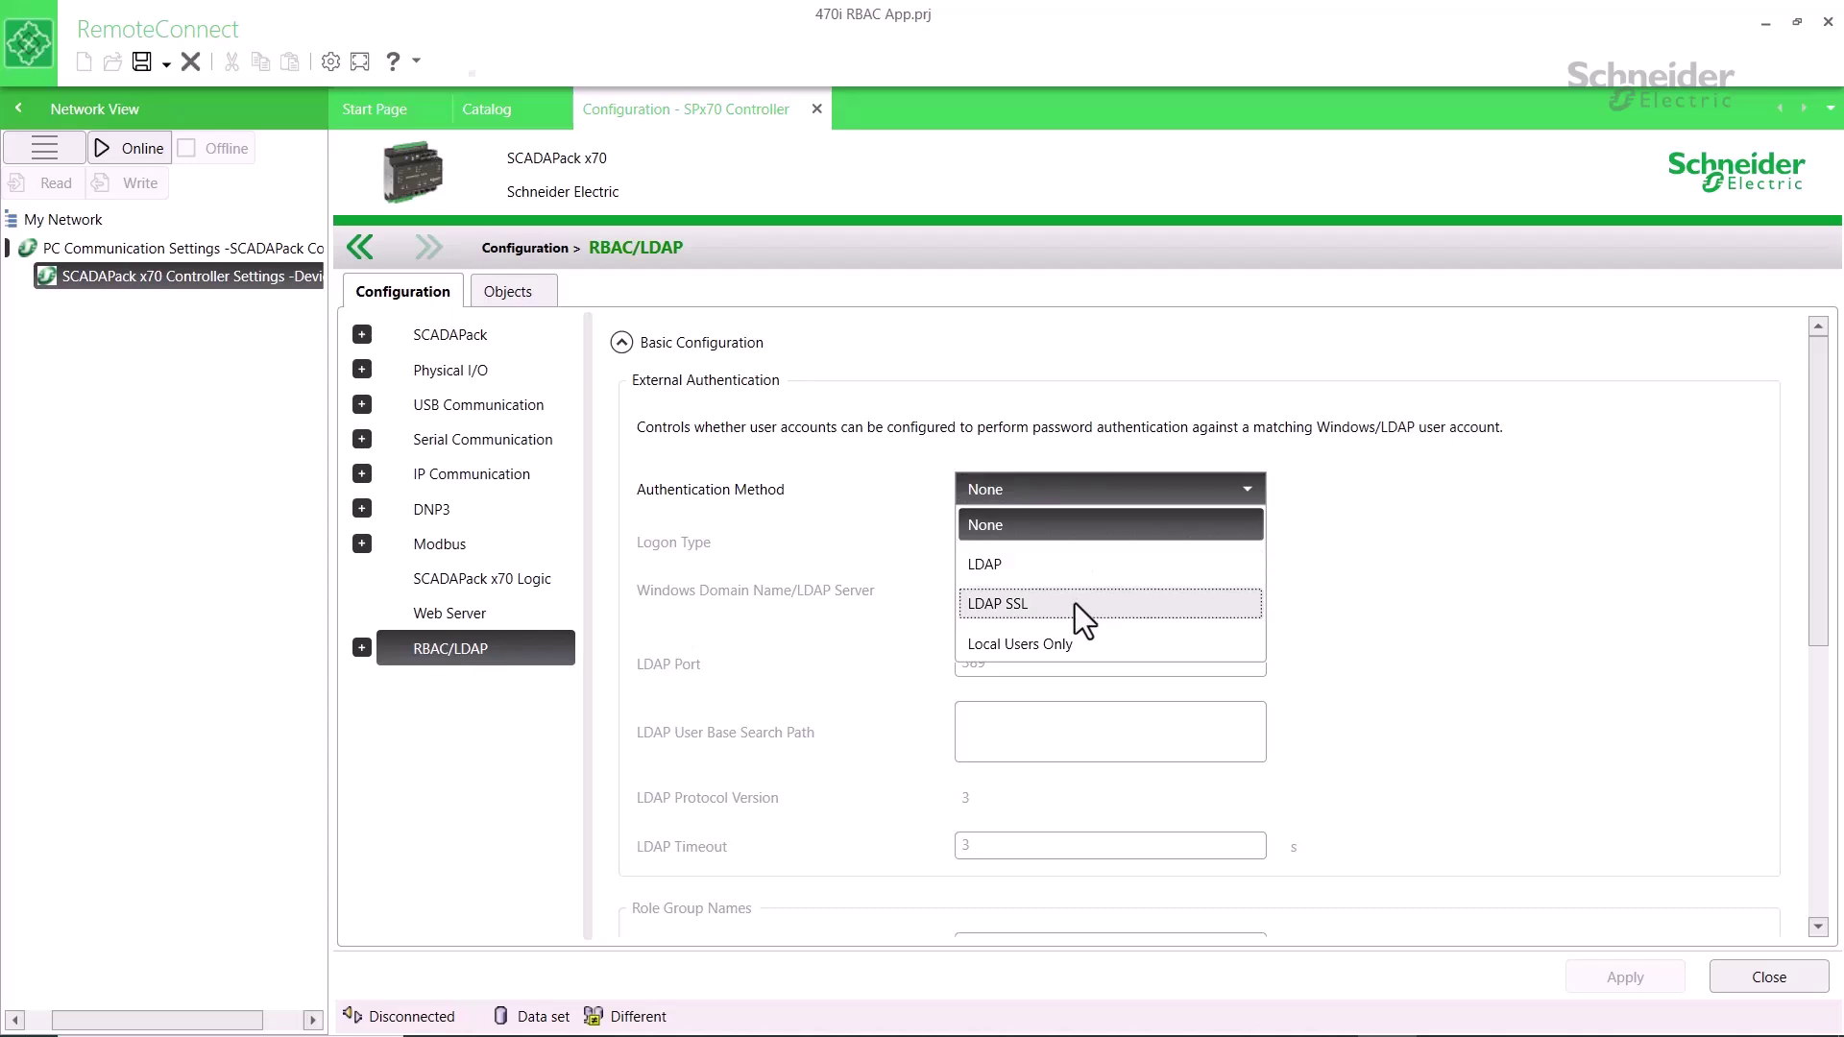
left_click(1134, 565)
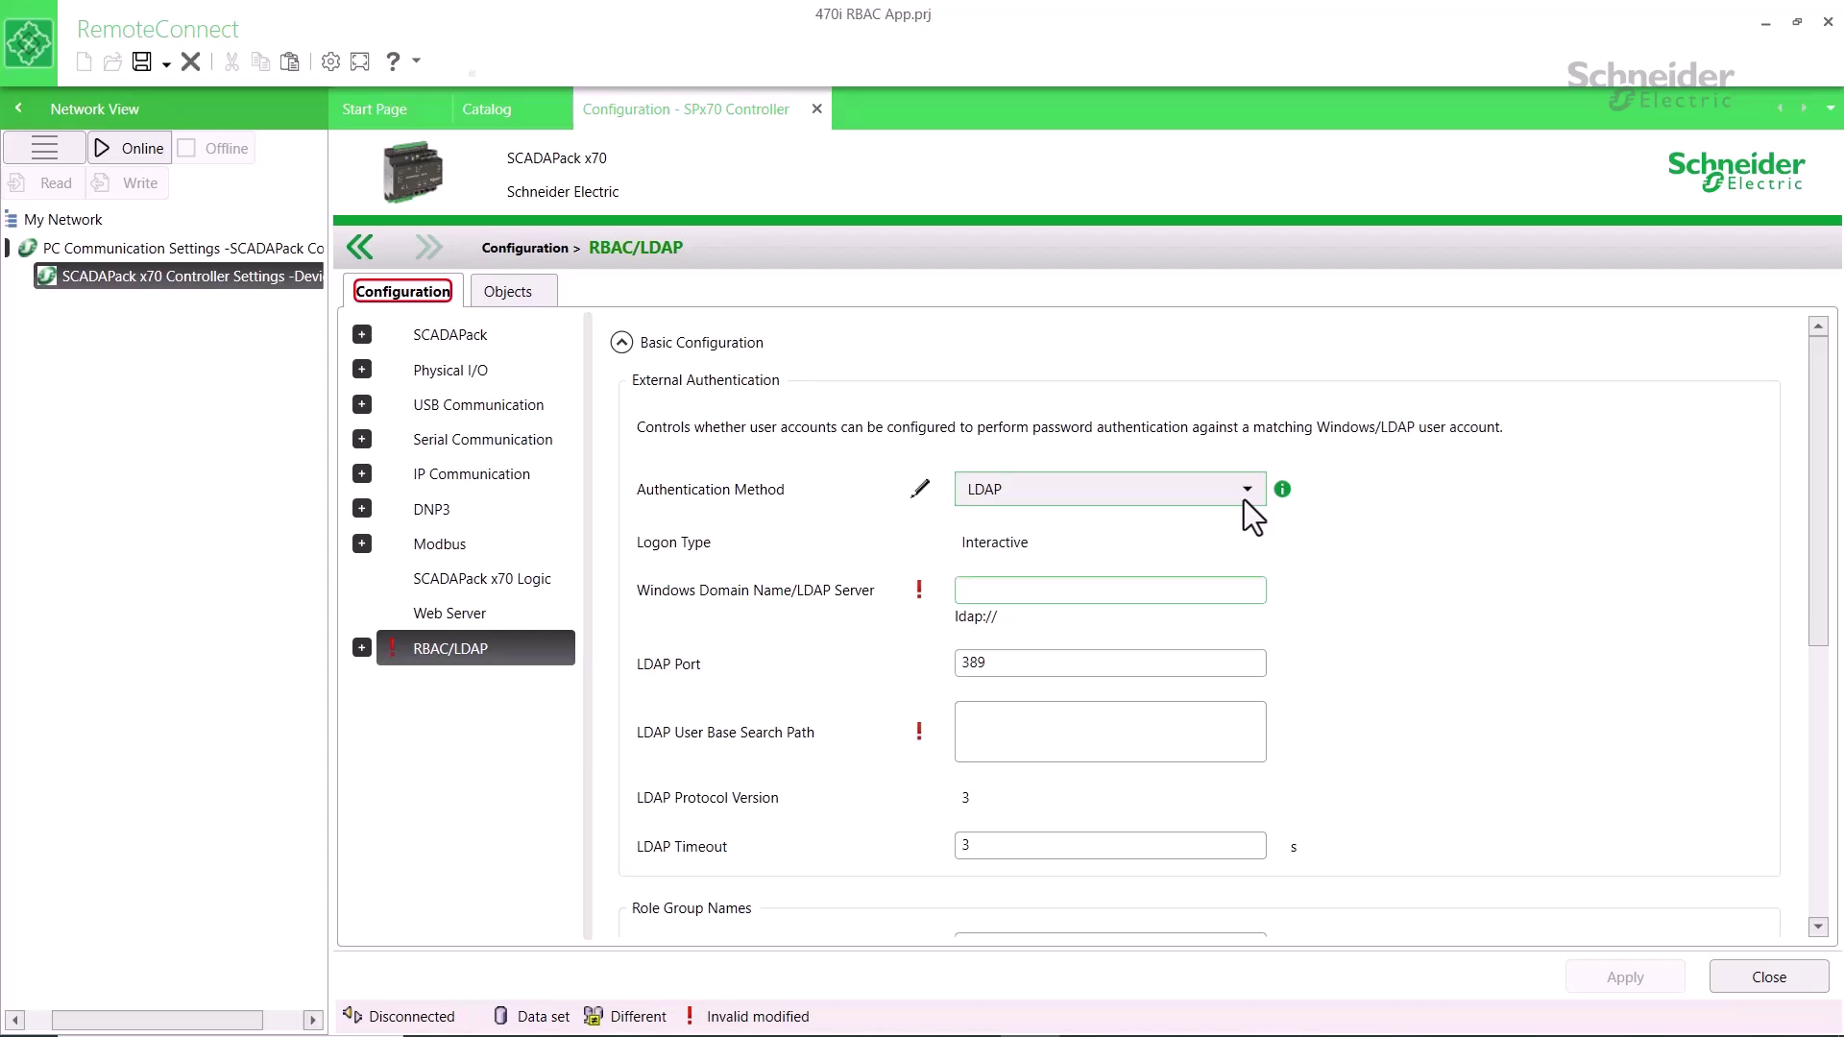
Enter LDAP server 172.16.2.100 and paste the OU=SPx70-RolesOrgUnit,DC=puffin,DC=local search path
left_click(1209, 592)
type("172.16.2.100")
left_click(1169, 720)
type("OU=SPx70-RolesOrgUnit,DC=puffin,DC=local")
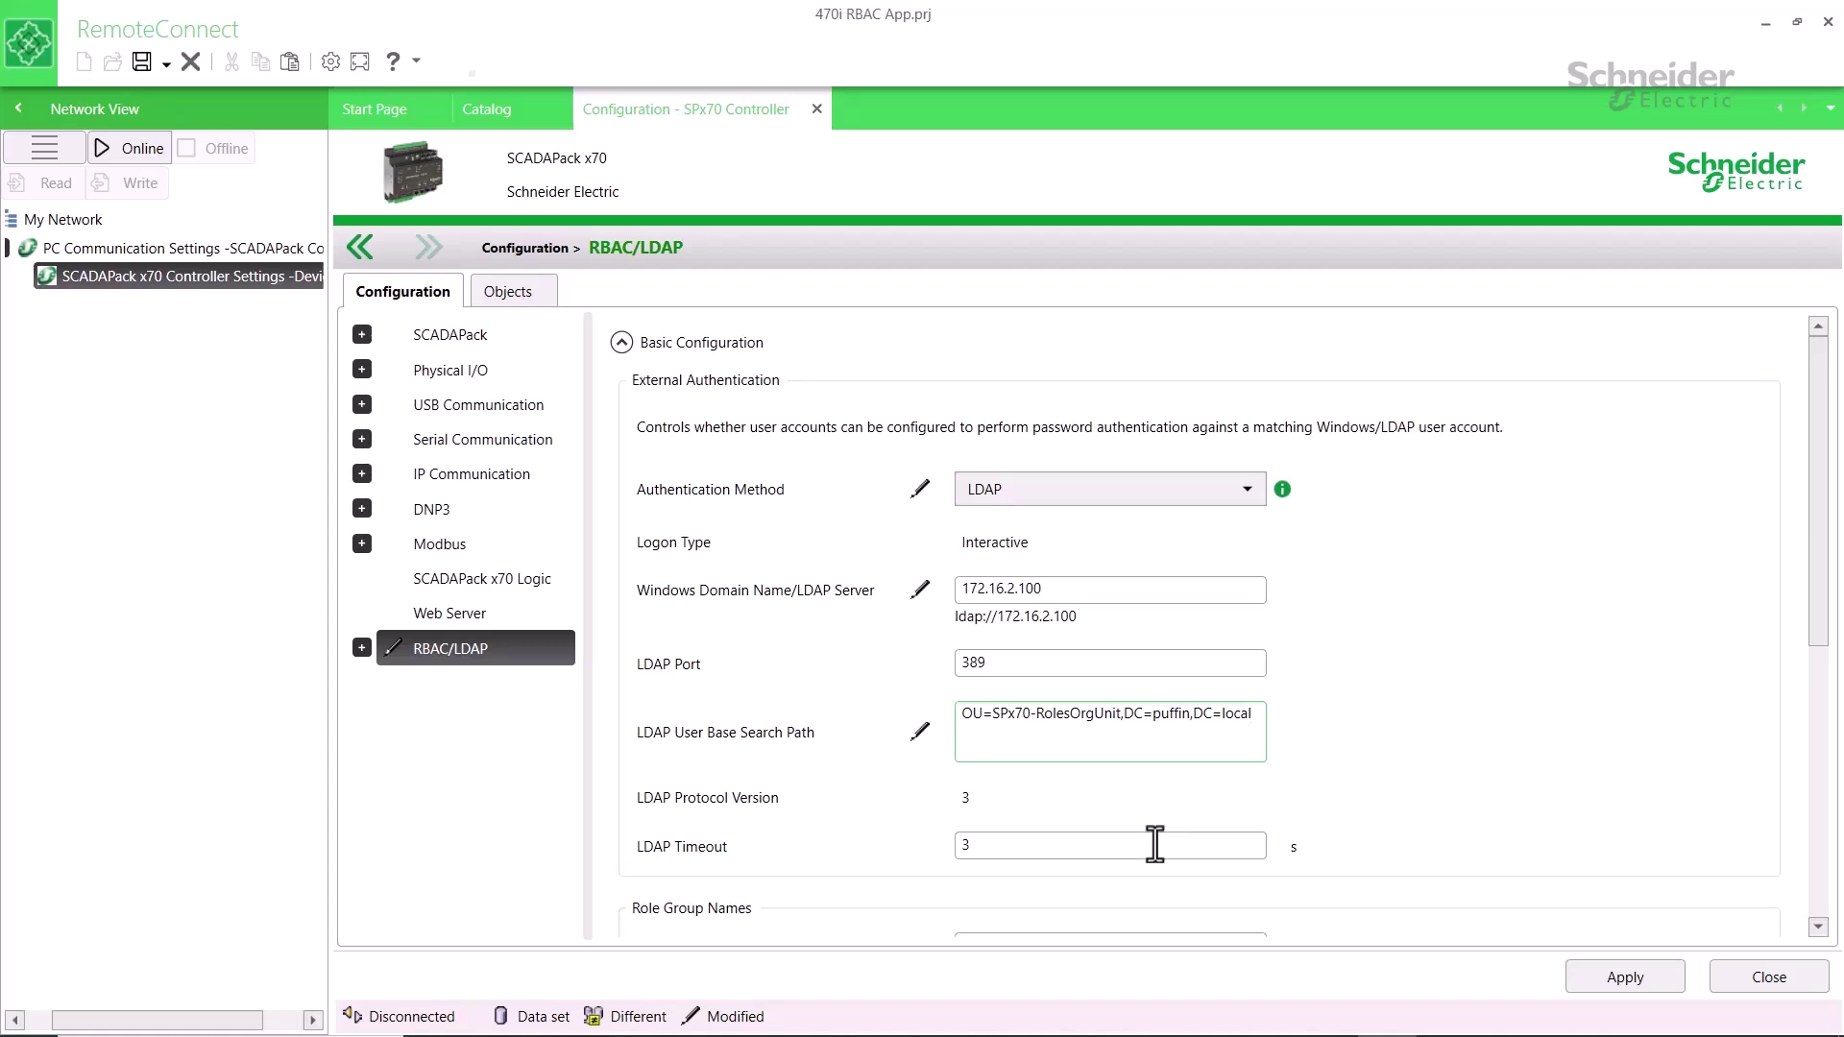
scroll(1156, 843, "down", 3)
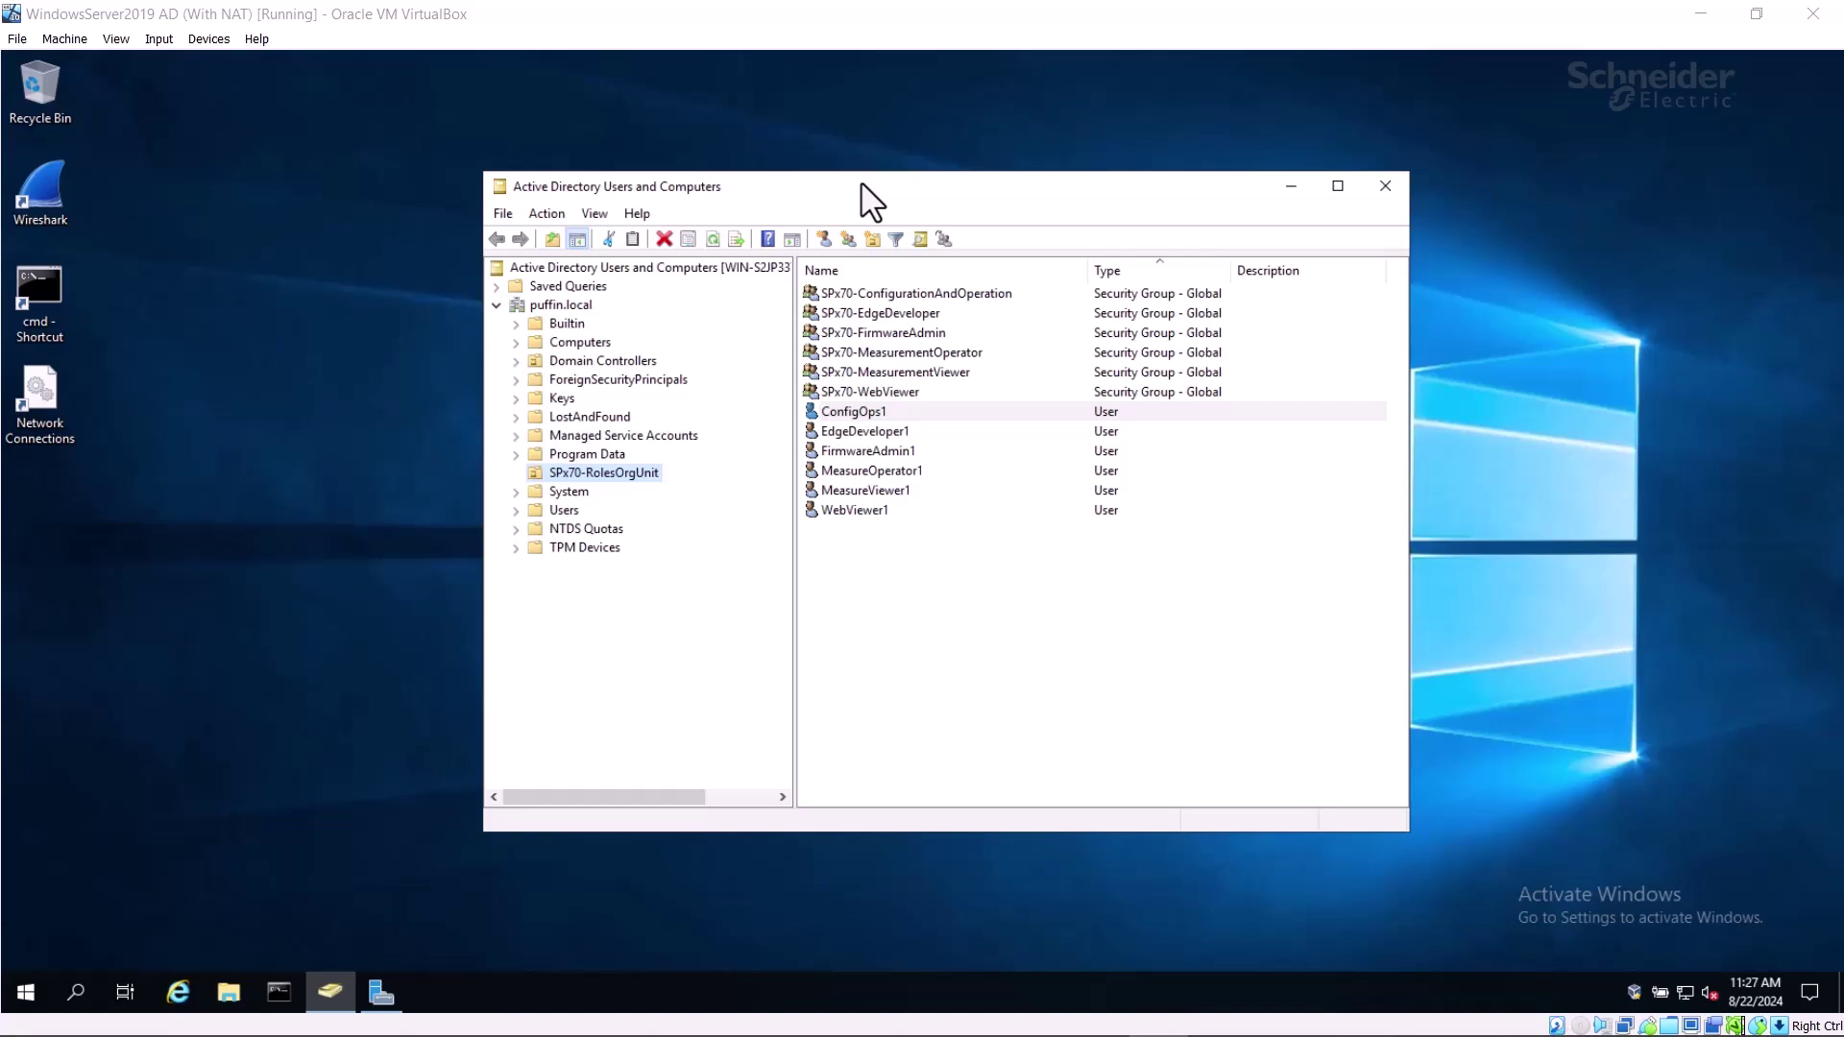
right_click(615, 476)
left_click(678, 768)
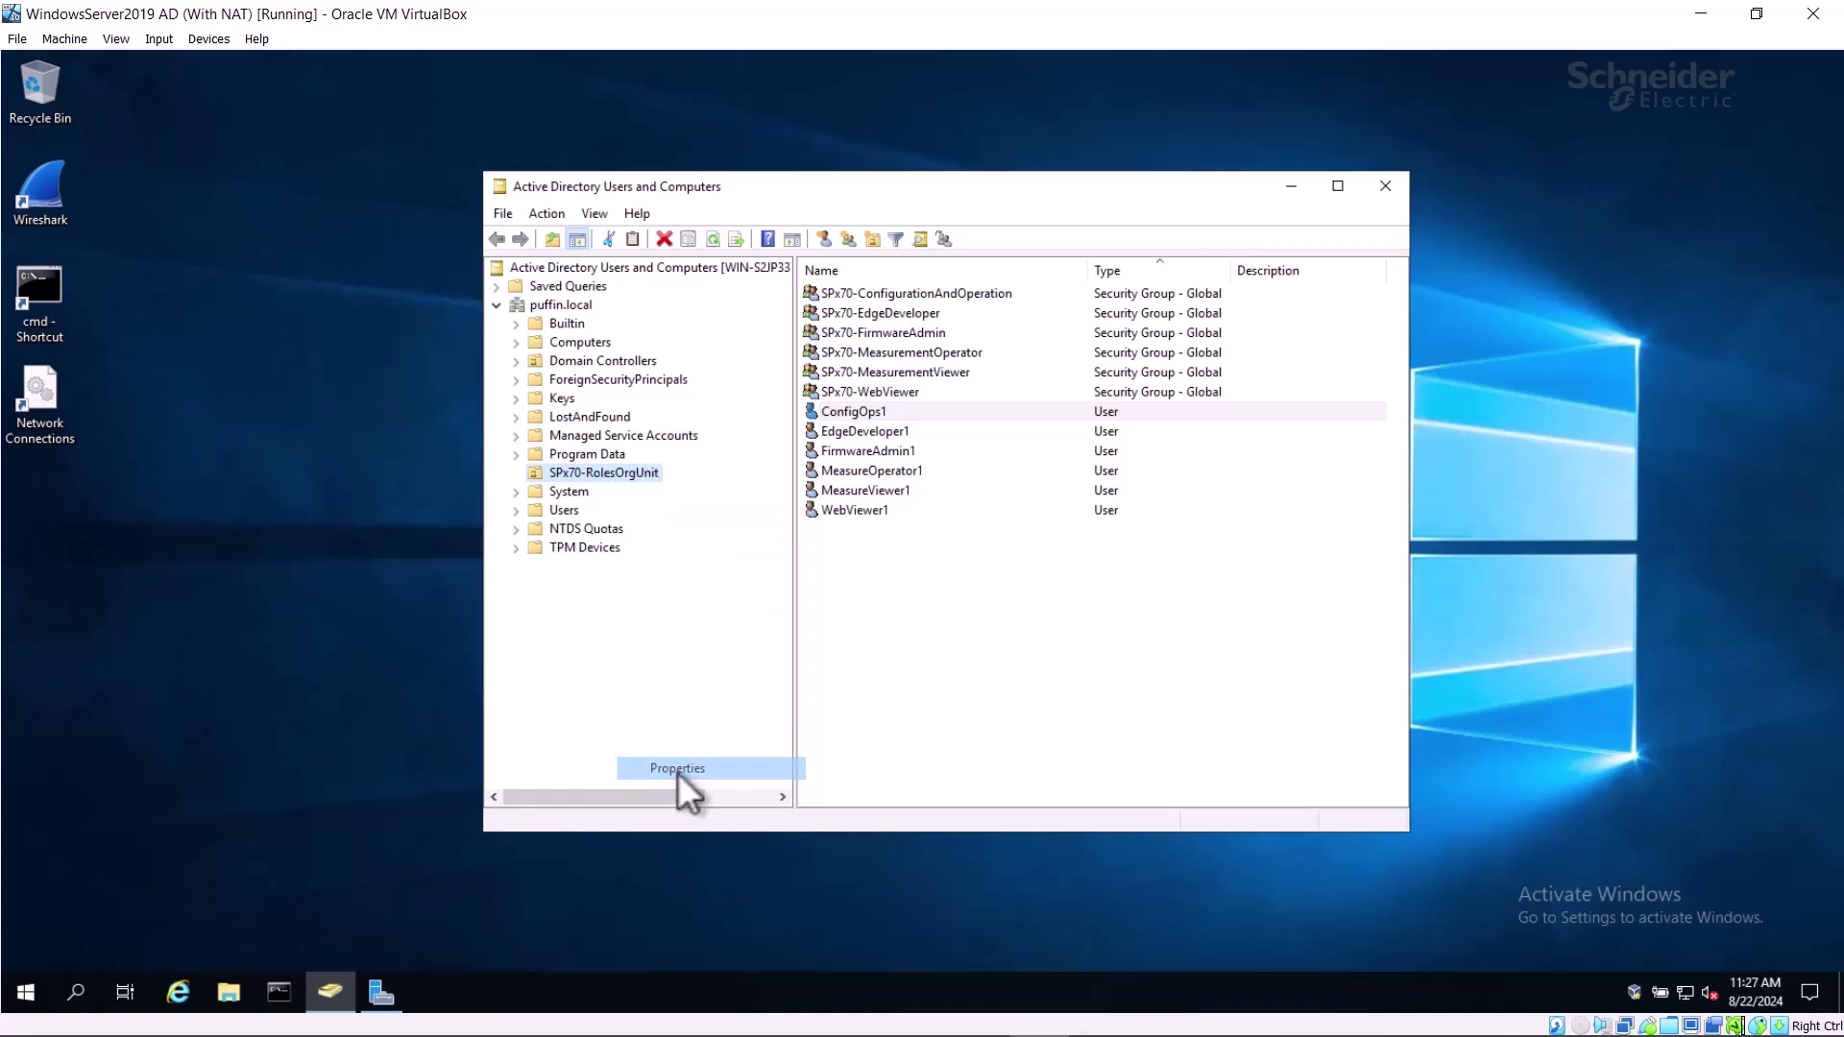
left_click(1047, 318)
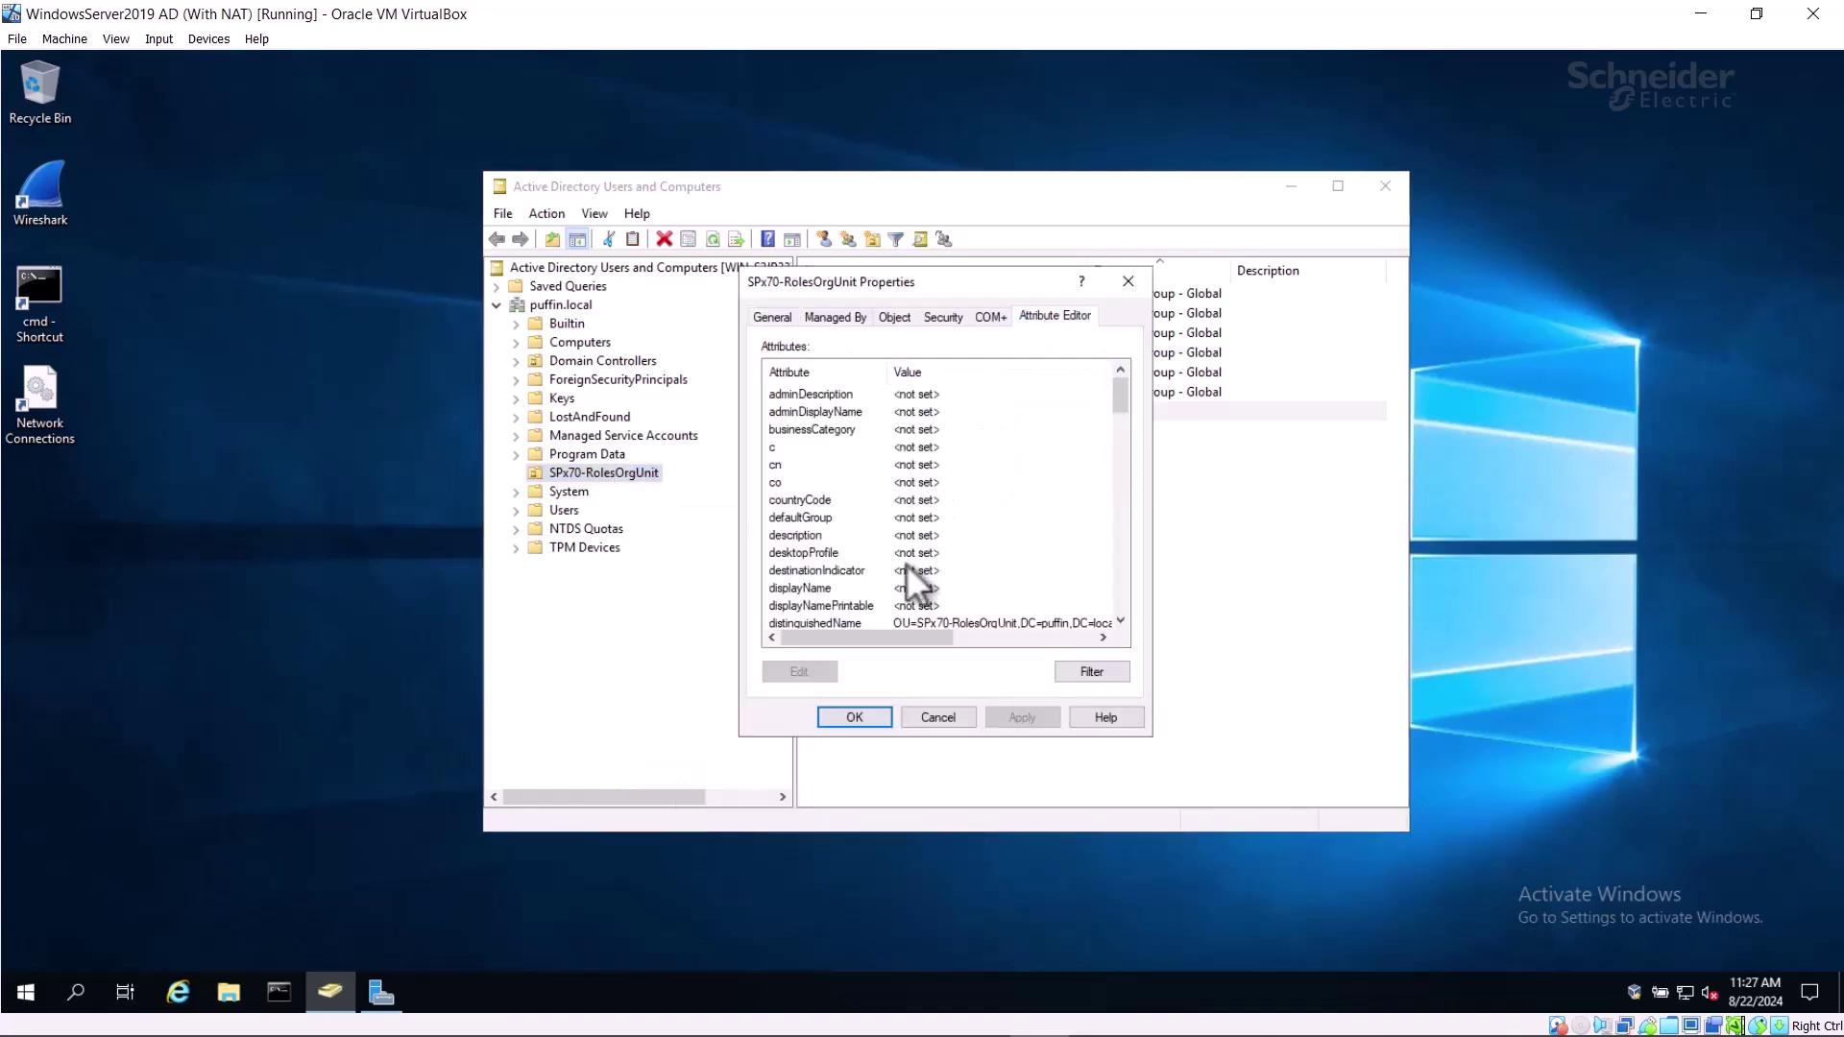
scroll(906, 565, "down", 2)
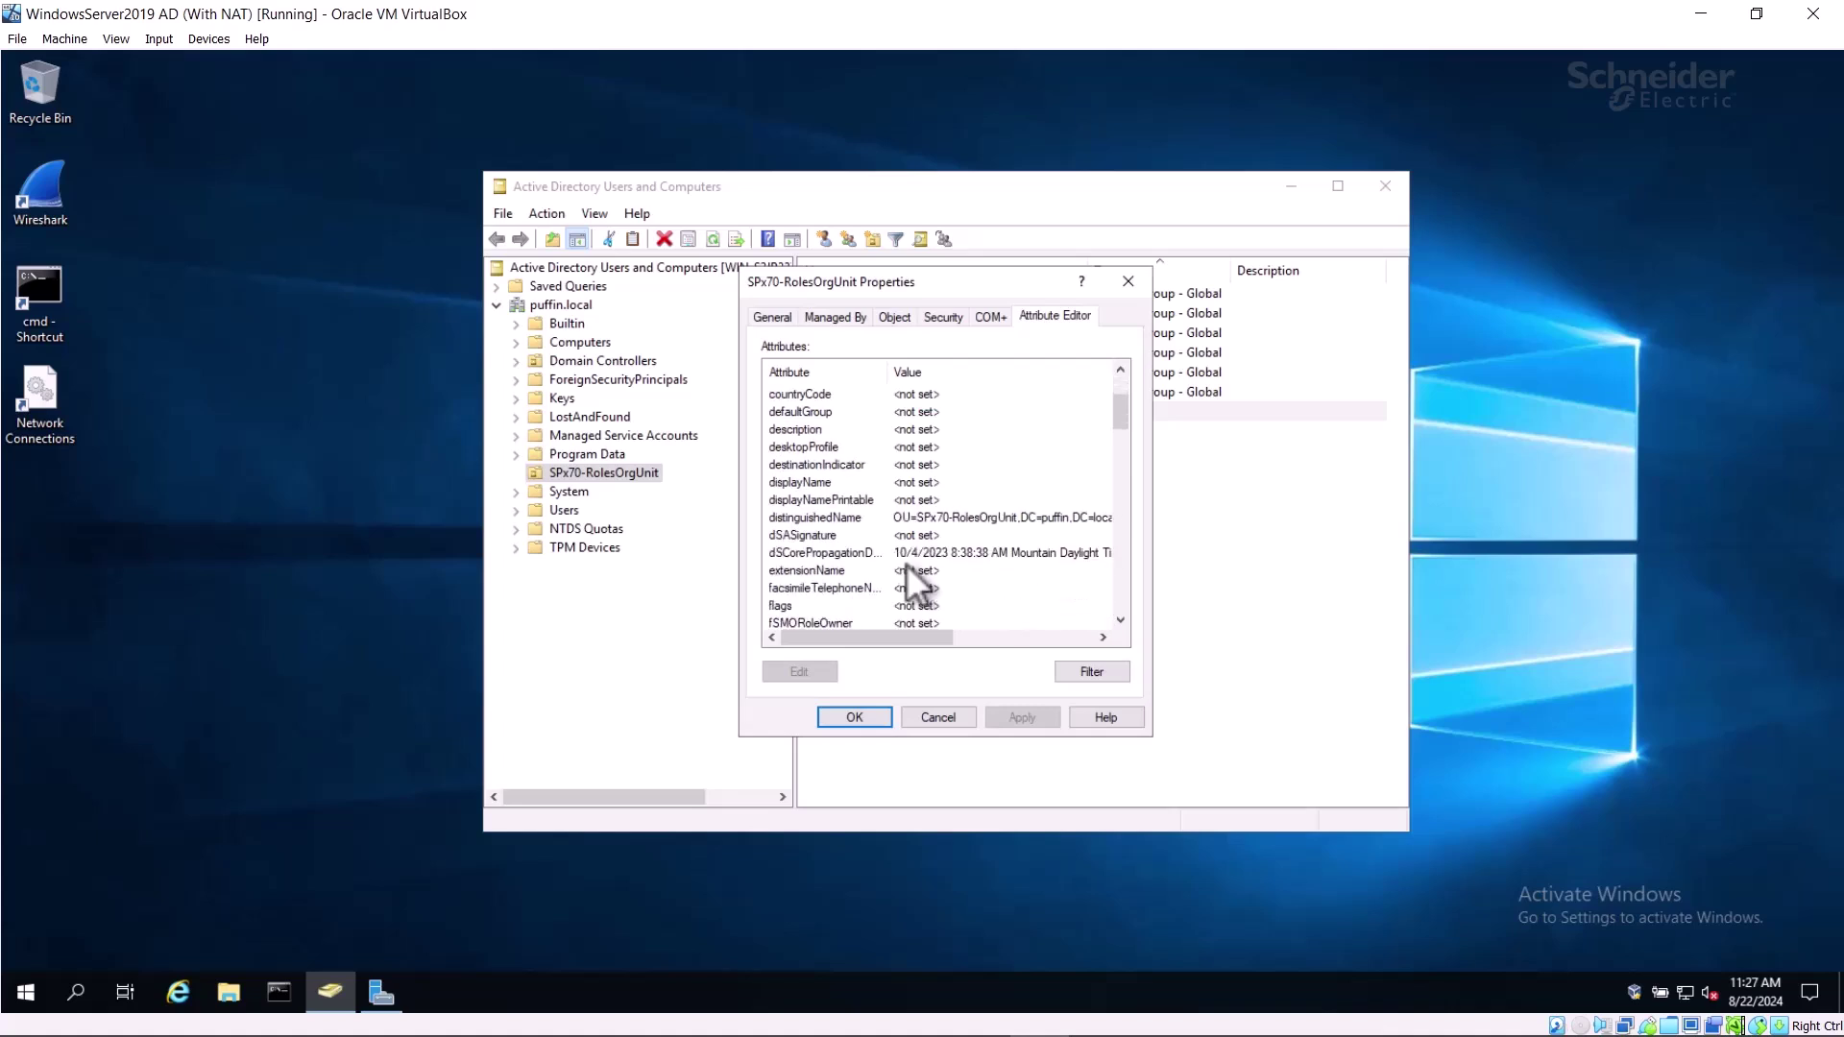
double_click(860, 518)
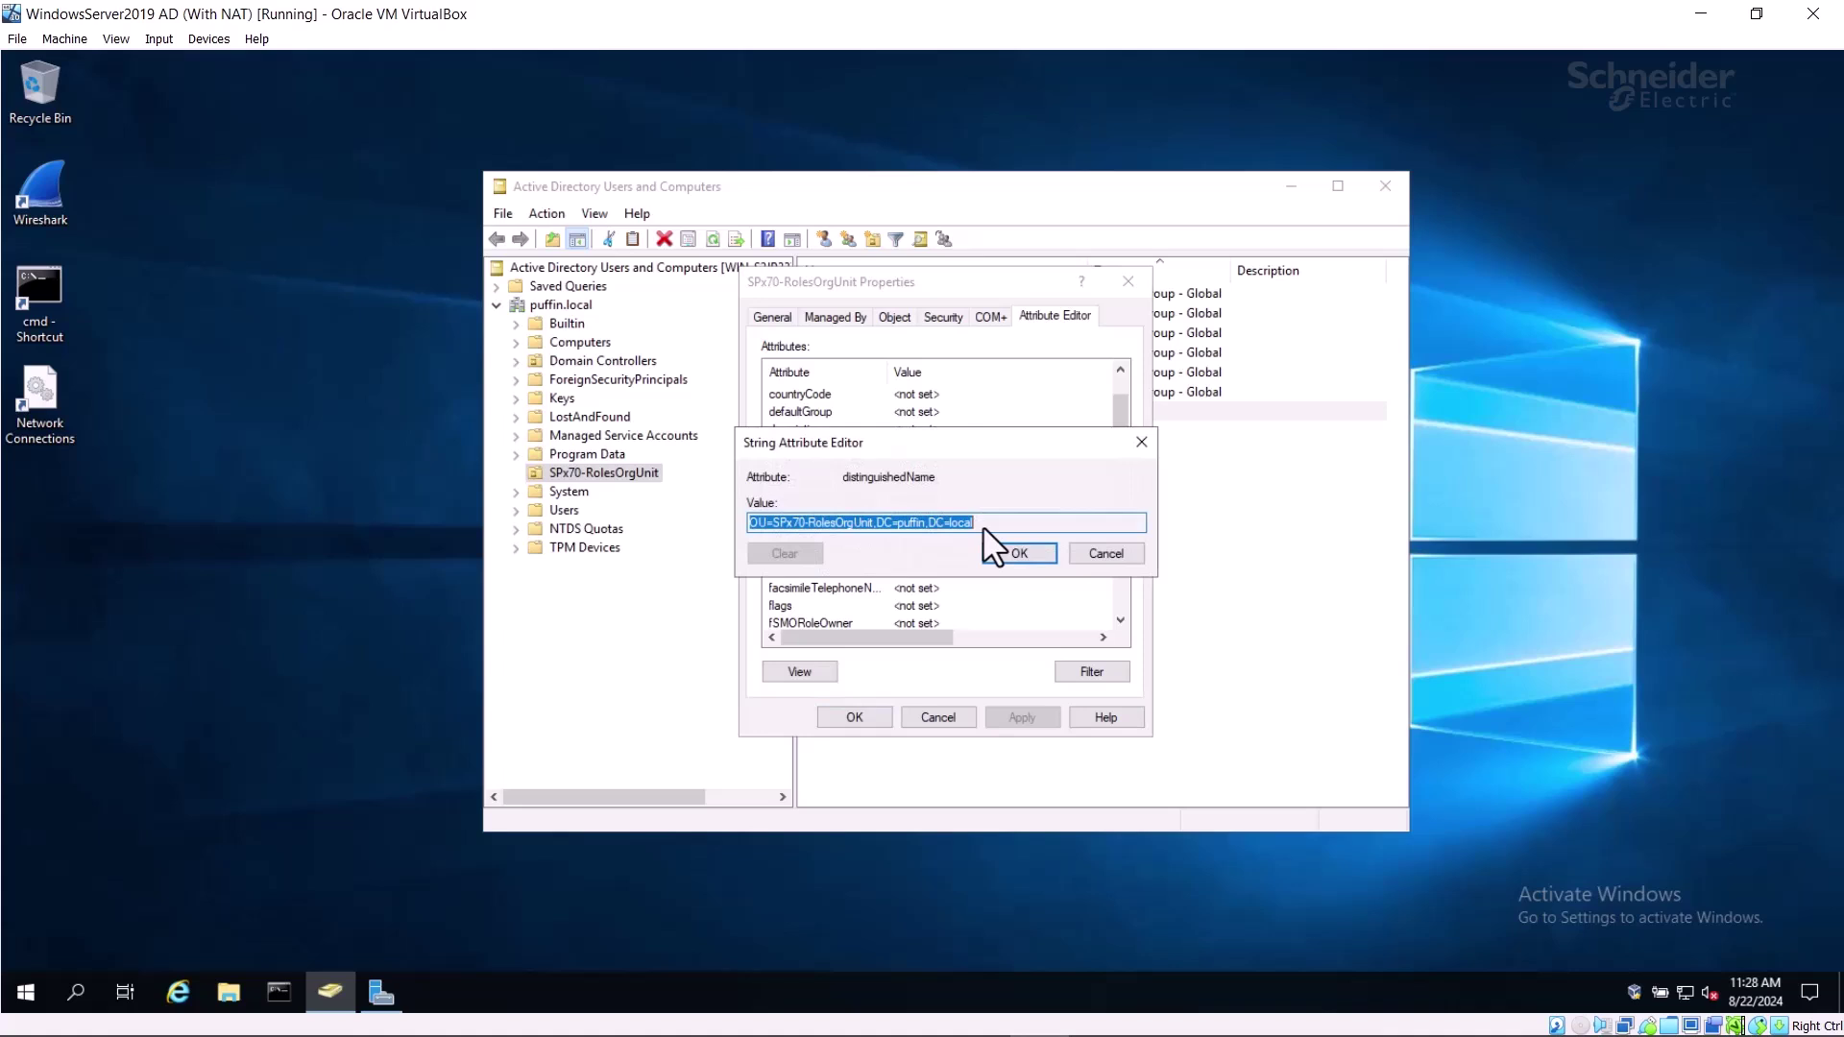
left_click(756, 522)
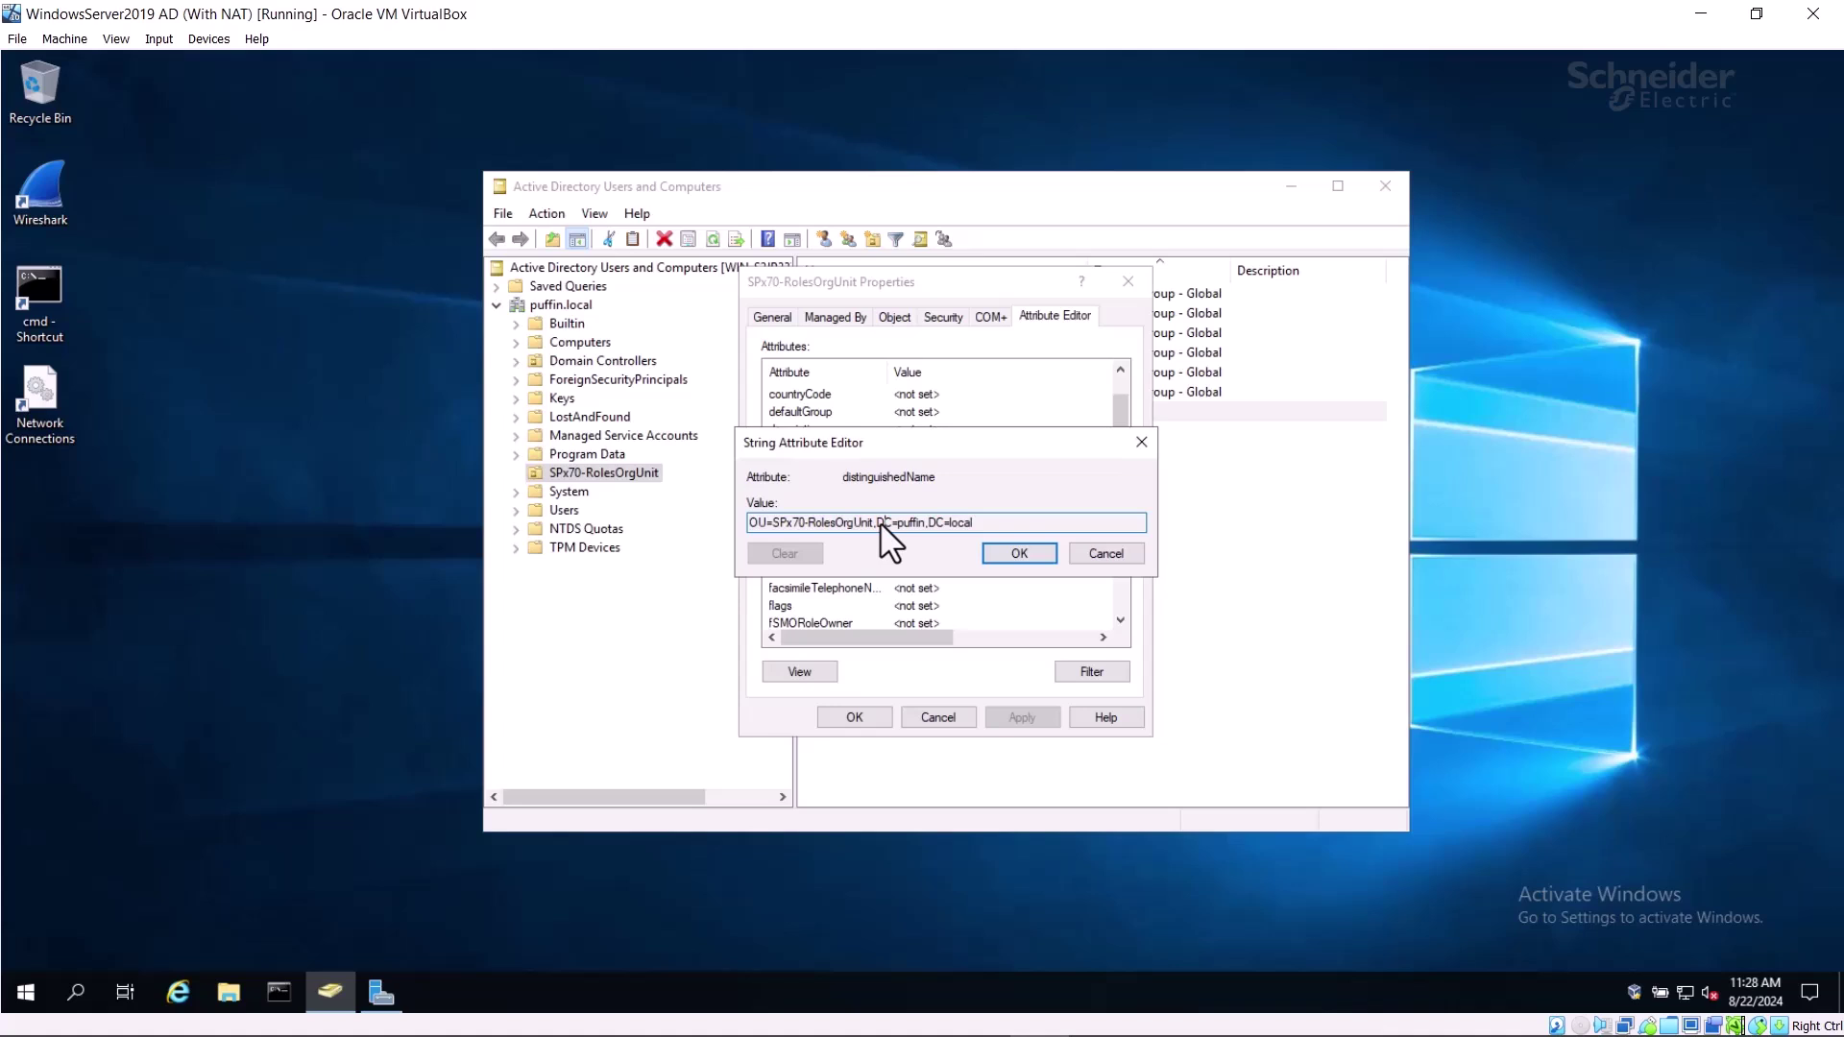
left_click(937, 522)
key("Escape")
key("Escape")
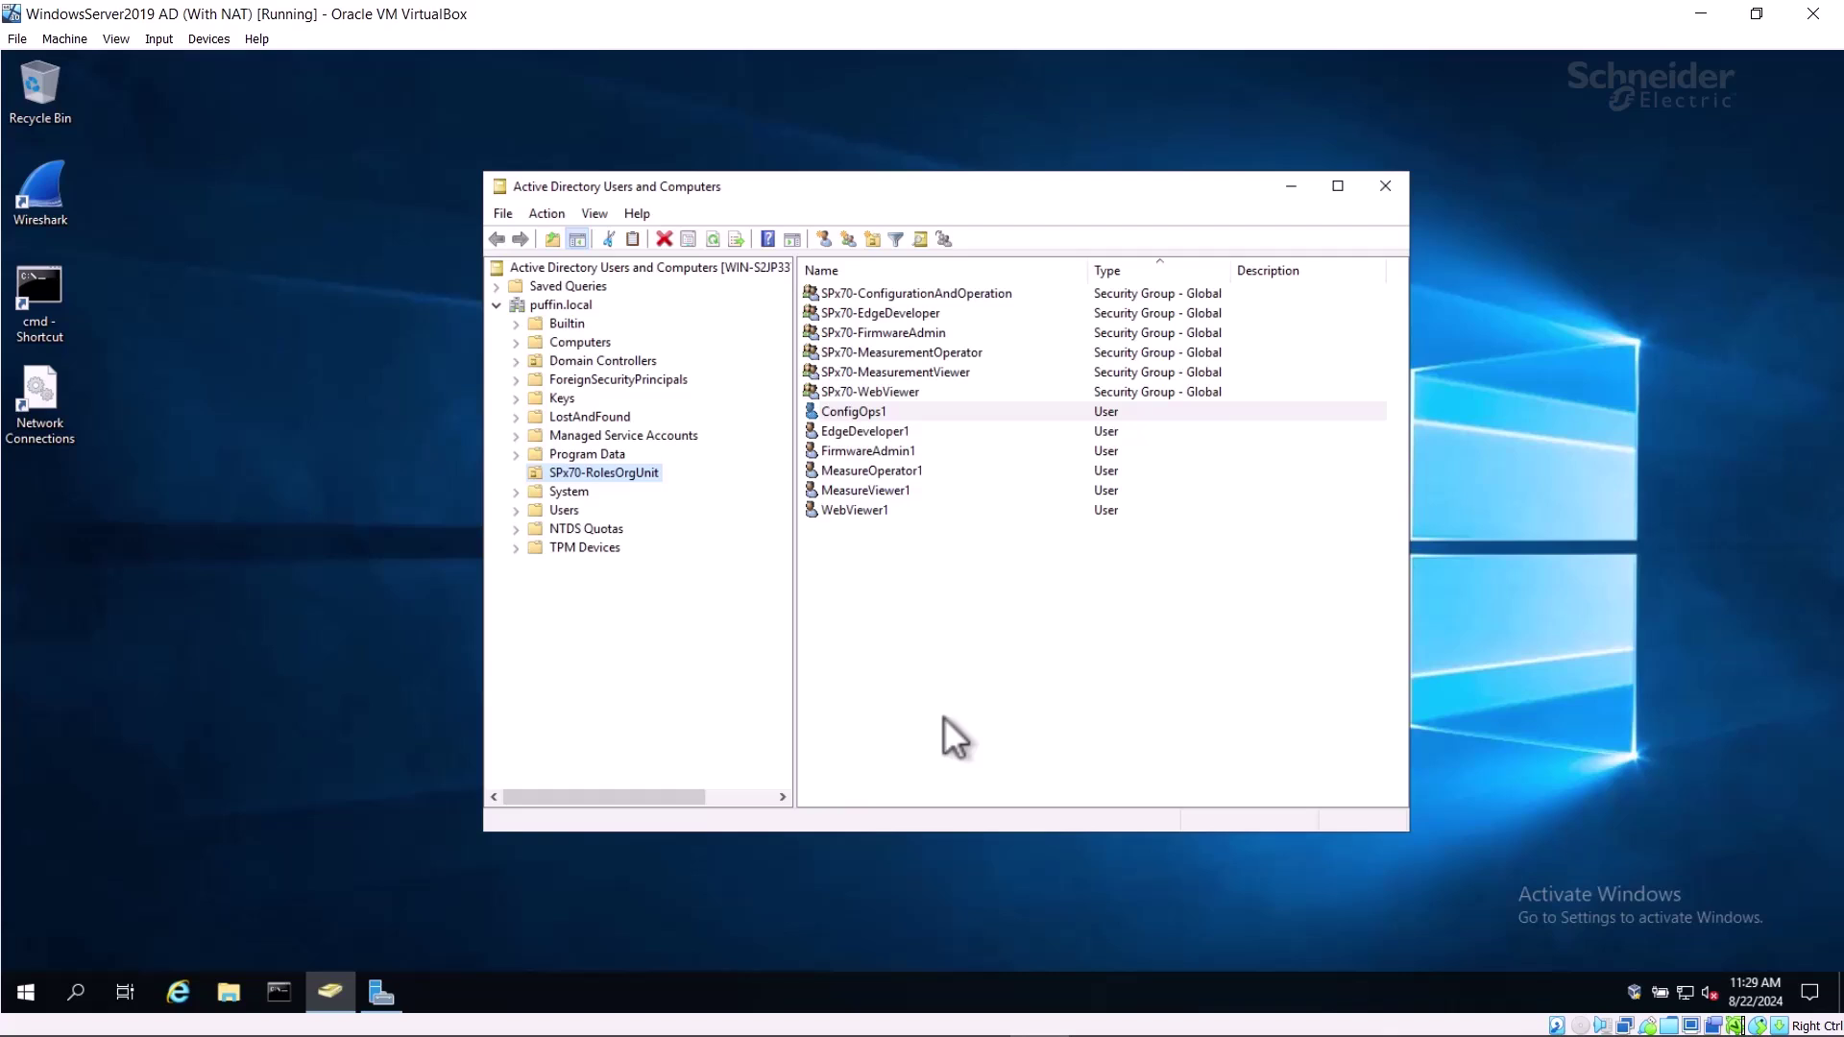
left_click(993, 296)
left_click(880, 411)
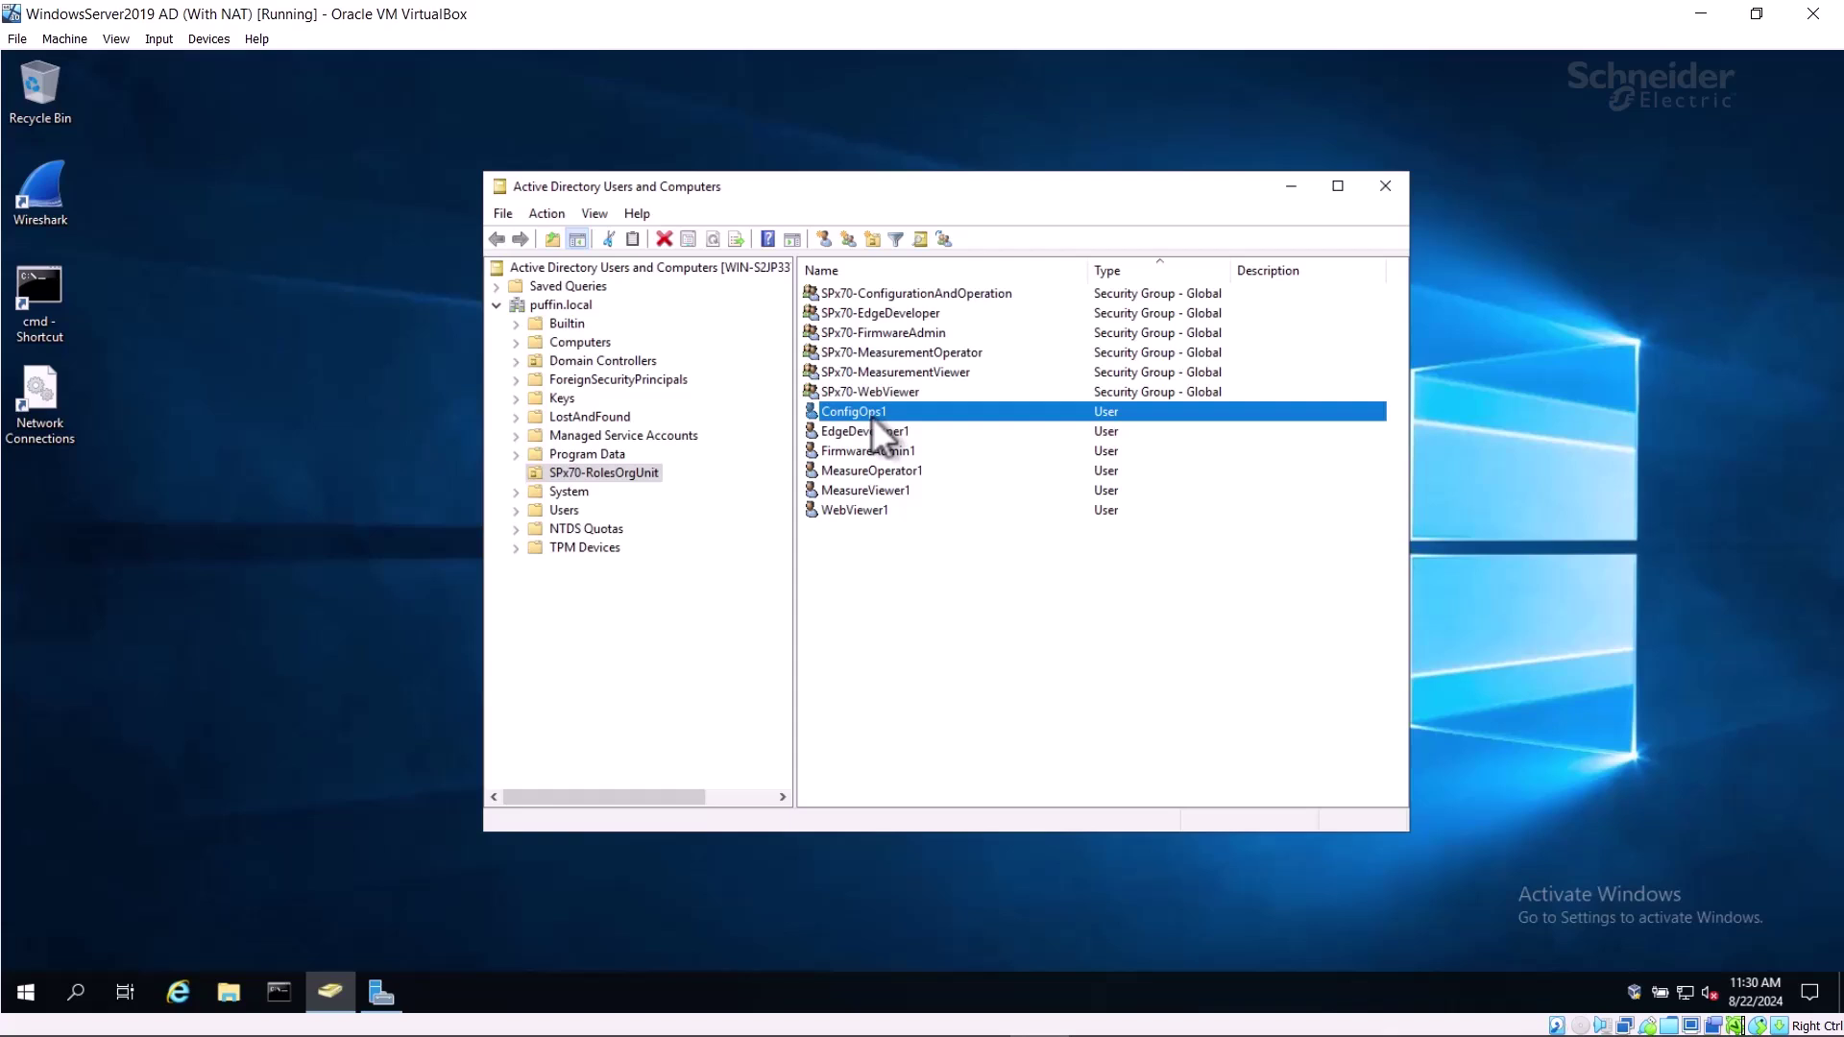
Check that ConfigOps1's Member Of list includes SPx70-ConfigurationAndOperation, then close its properties
double_click(872, 415)
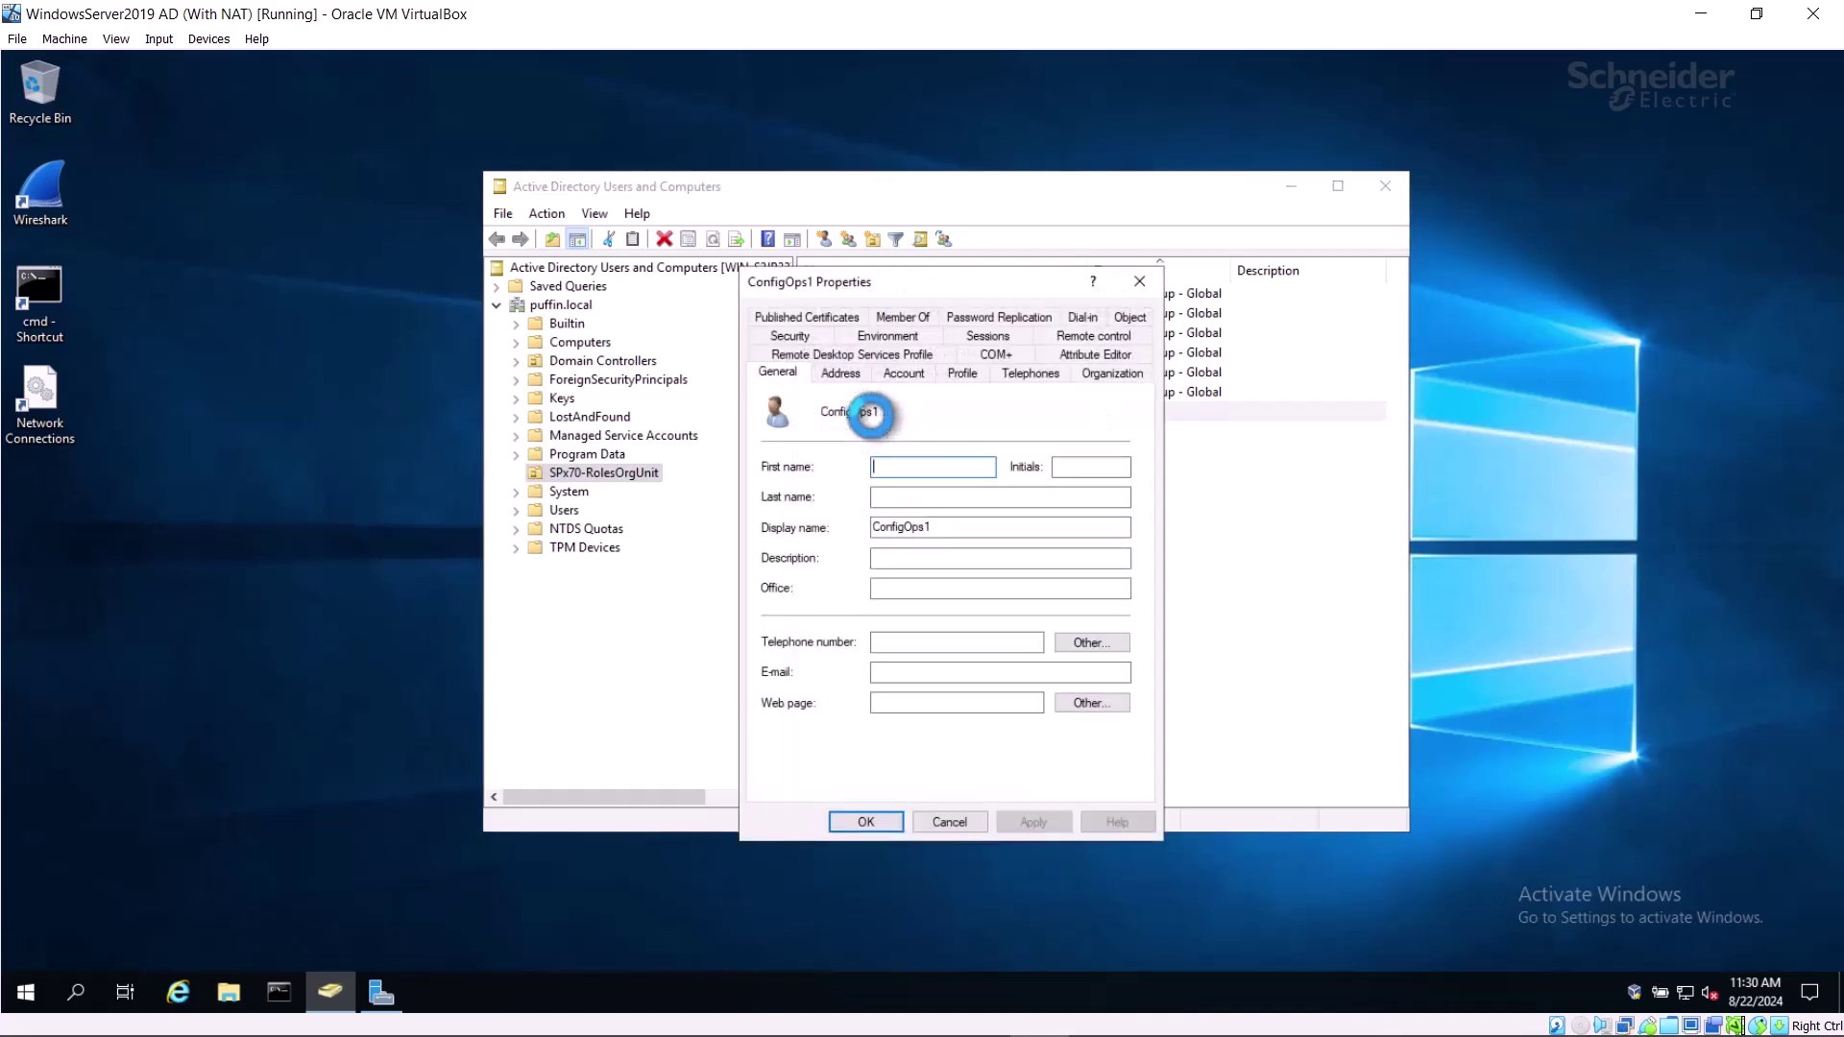
left_click(918, 318)
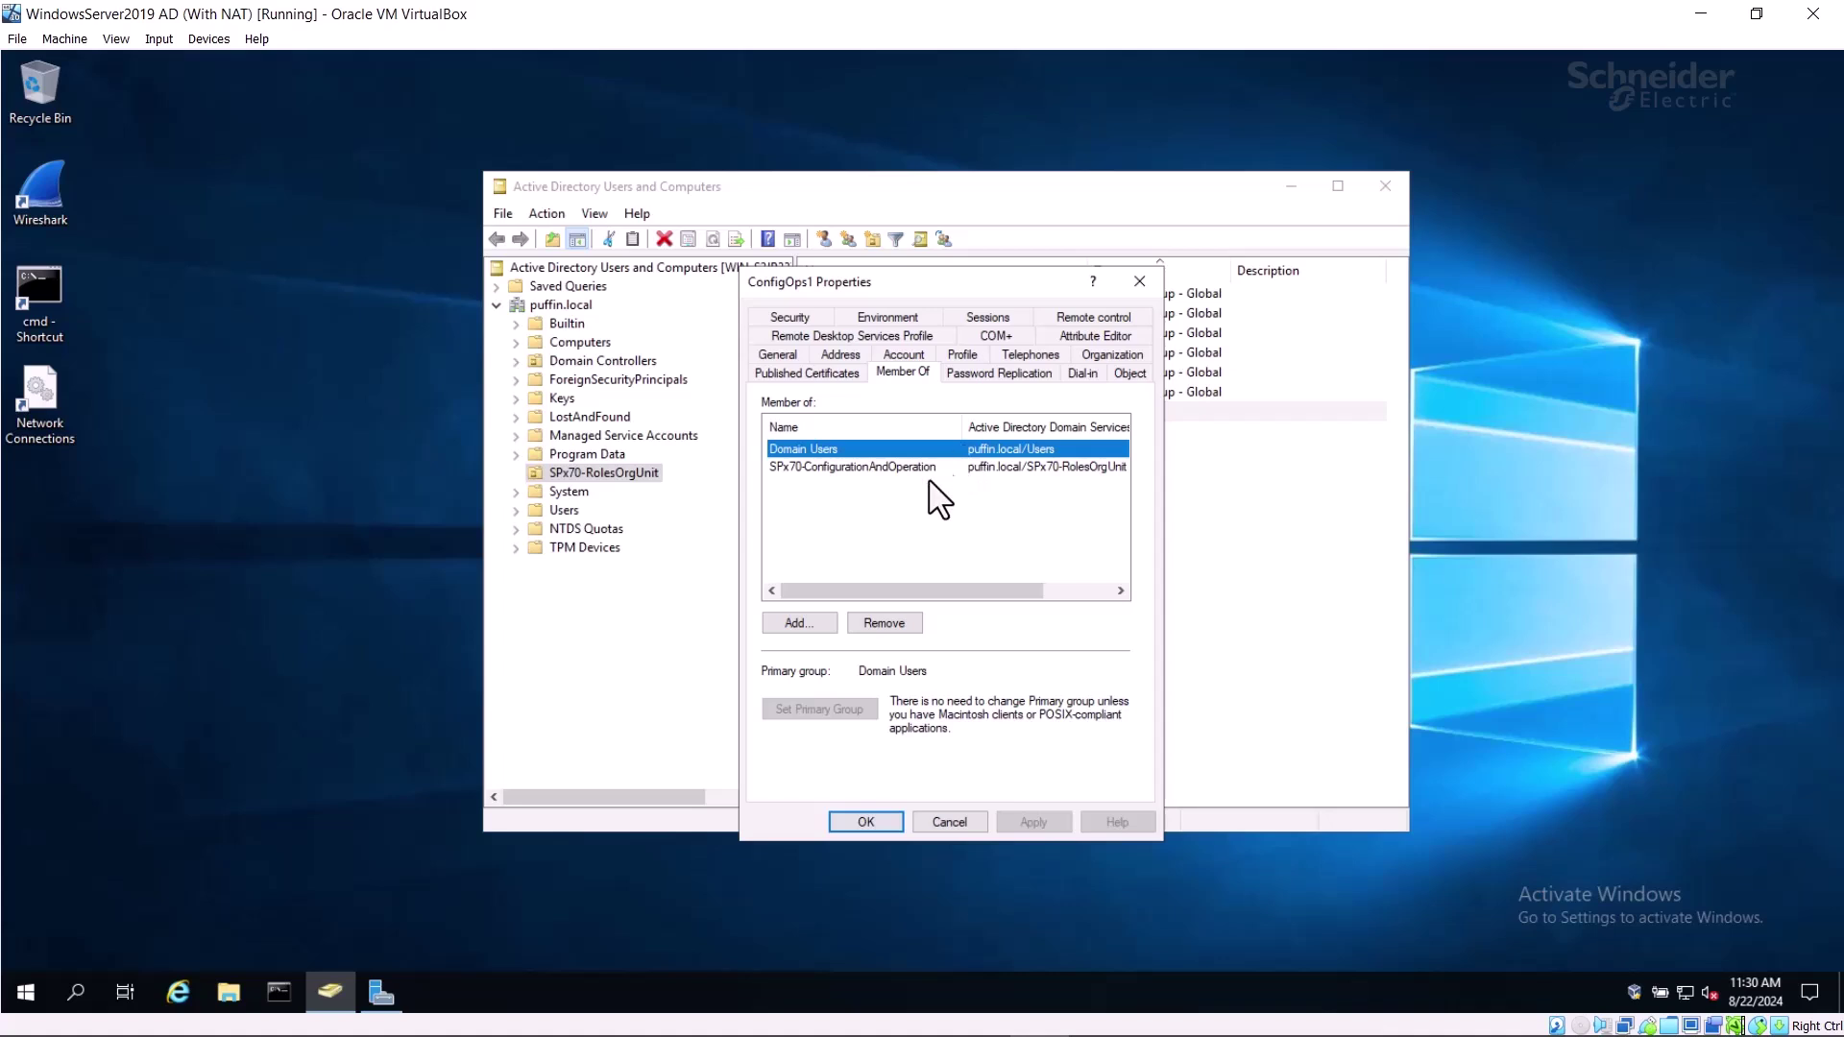
key("Escape")
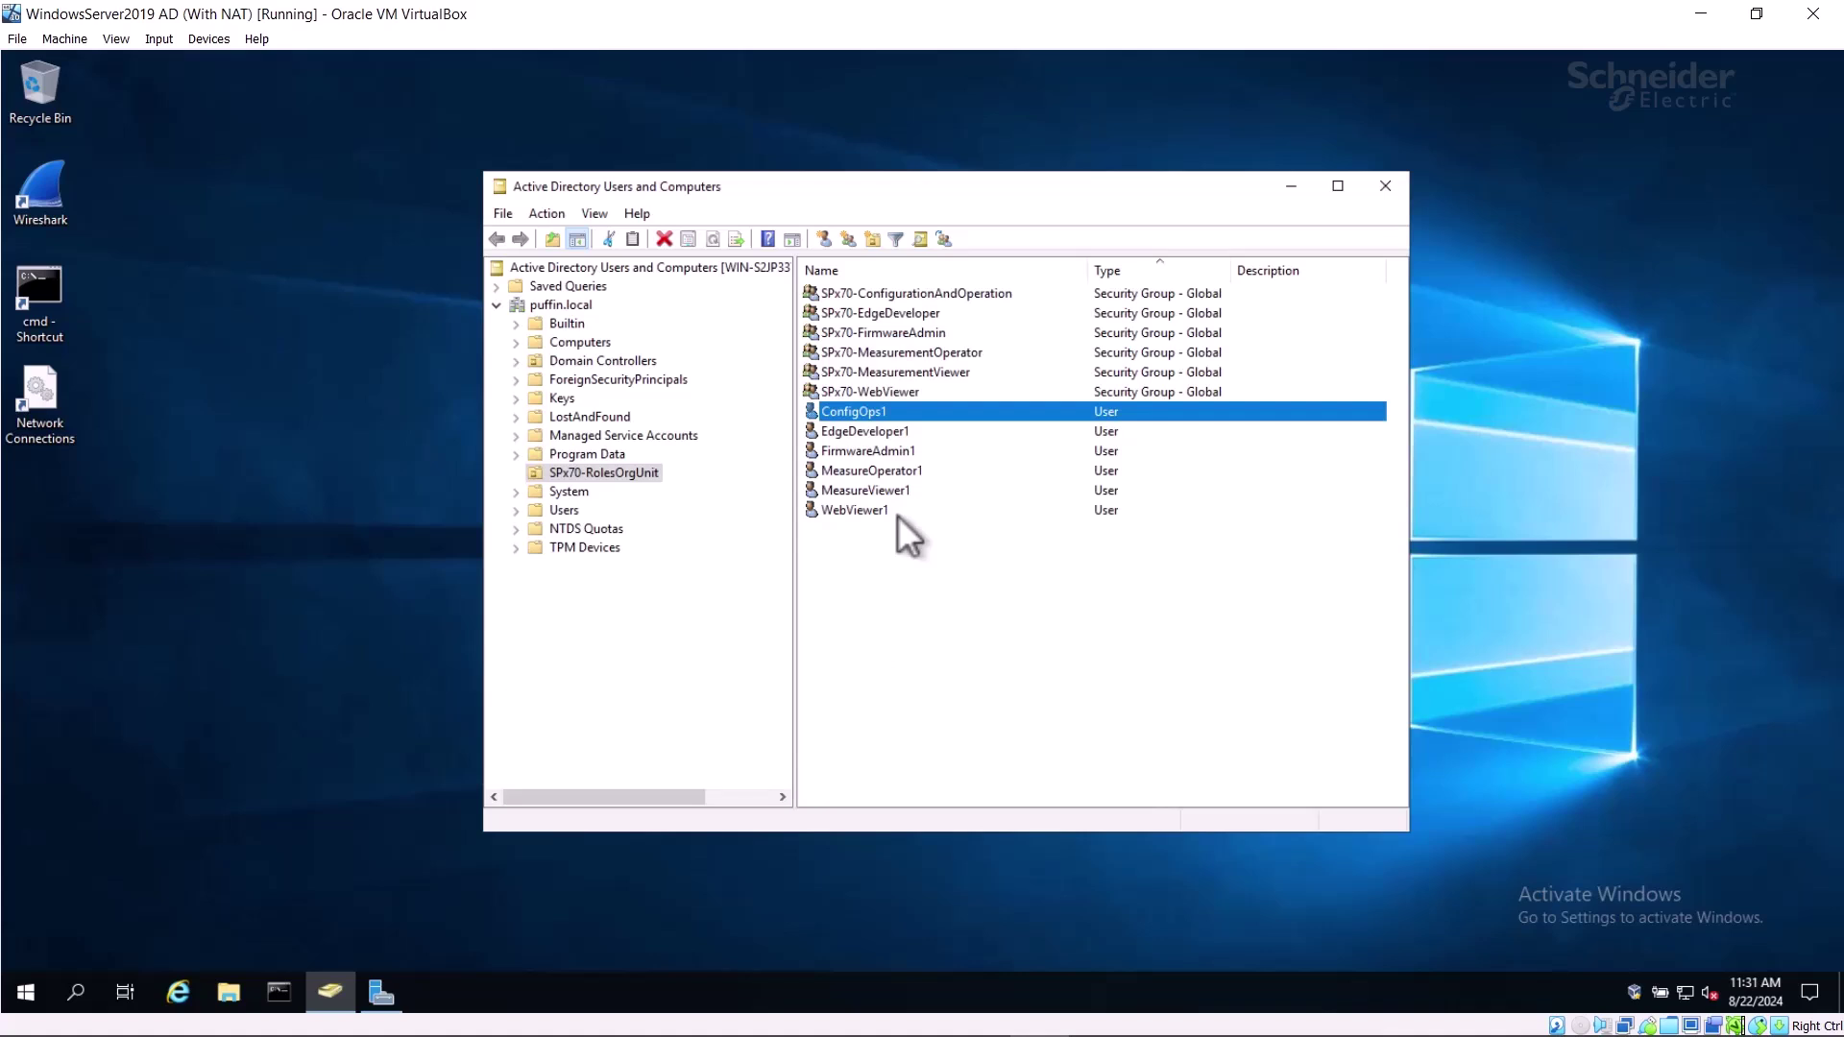
Confirm WebViewer1 is a member of Domain Users and SPx70-WebViewer, then close its properties
left_click(898, 515)
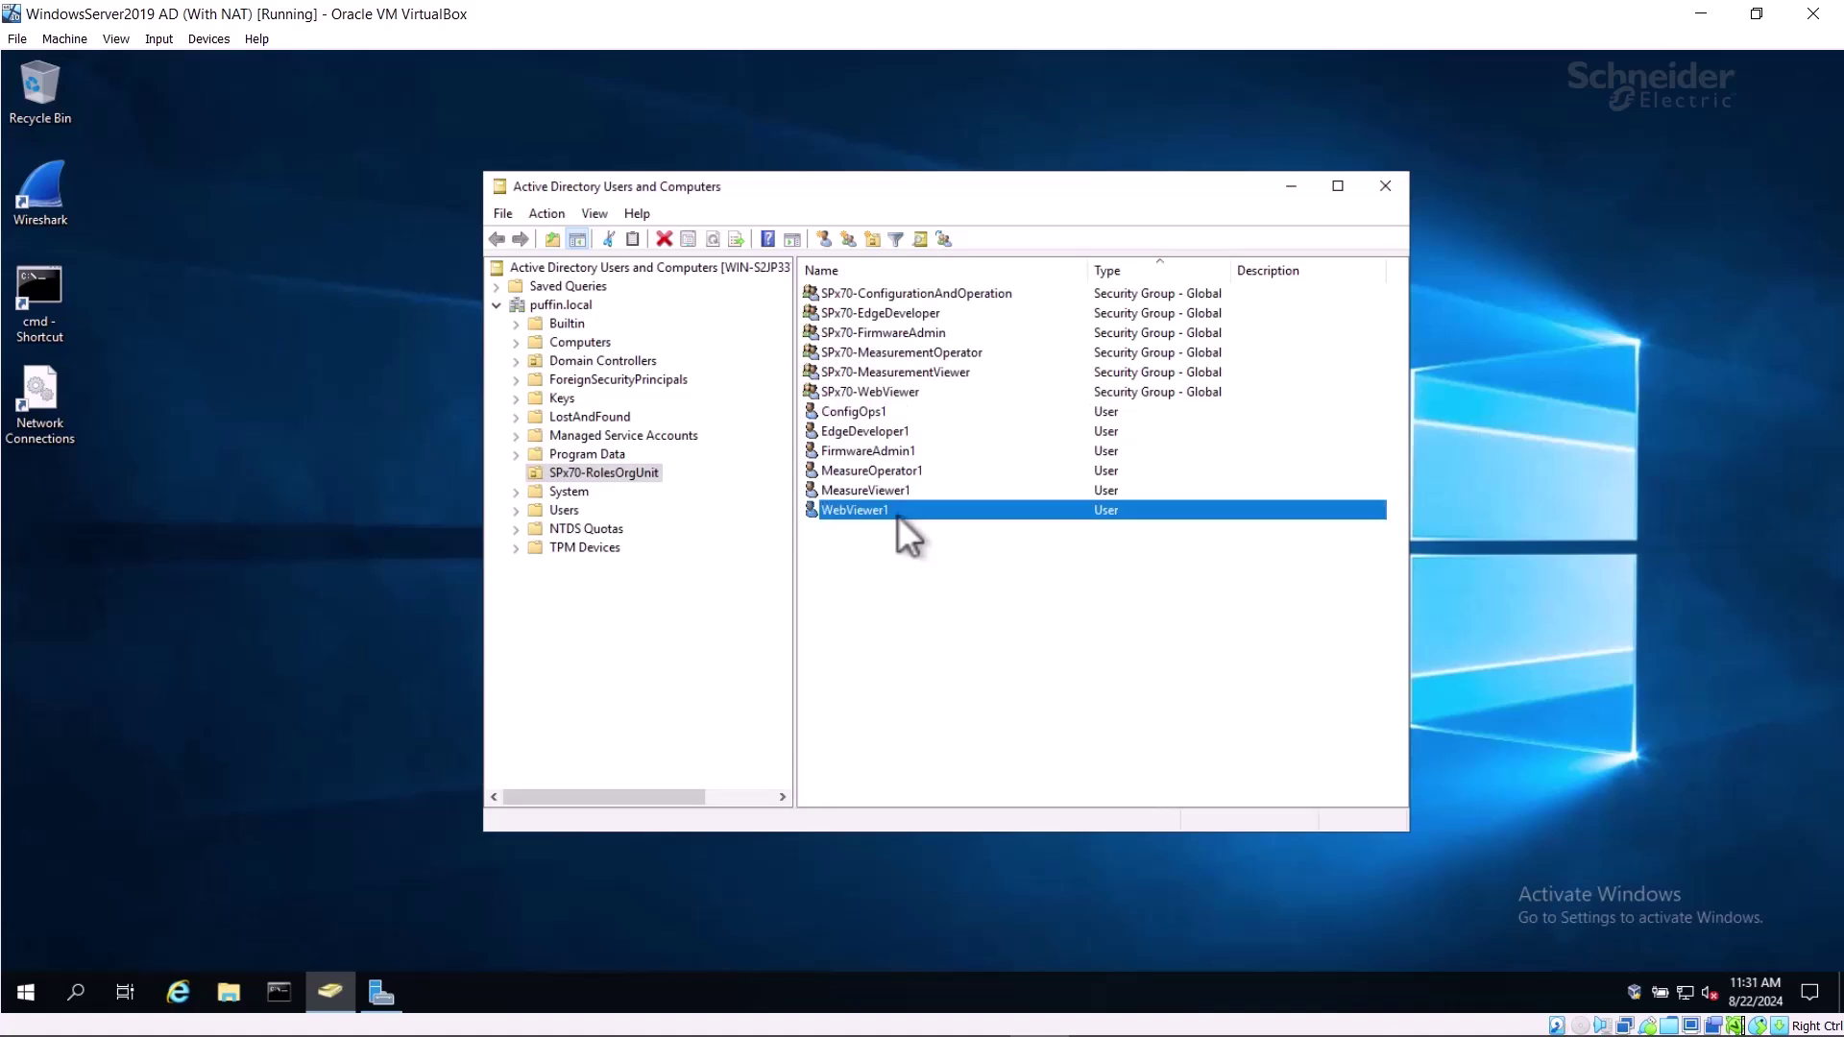
double_click(898, 514)
left_click(904, 318)
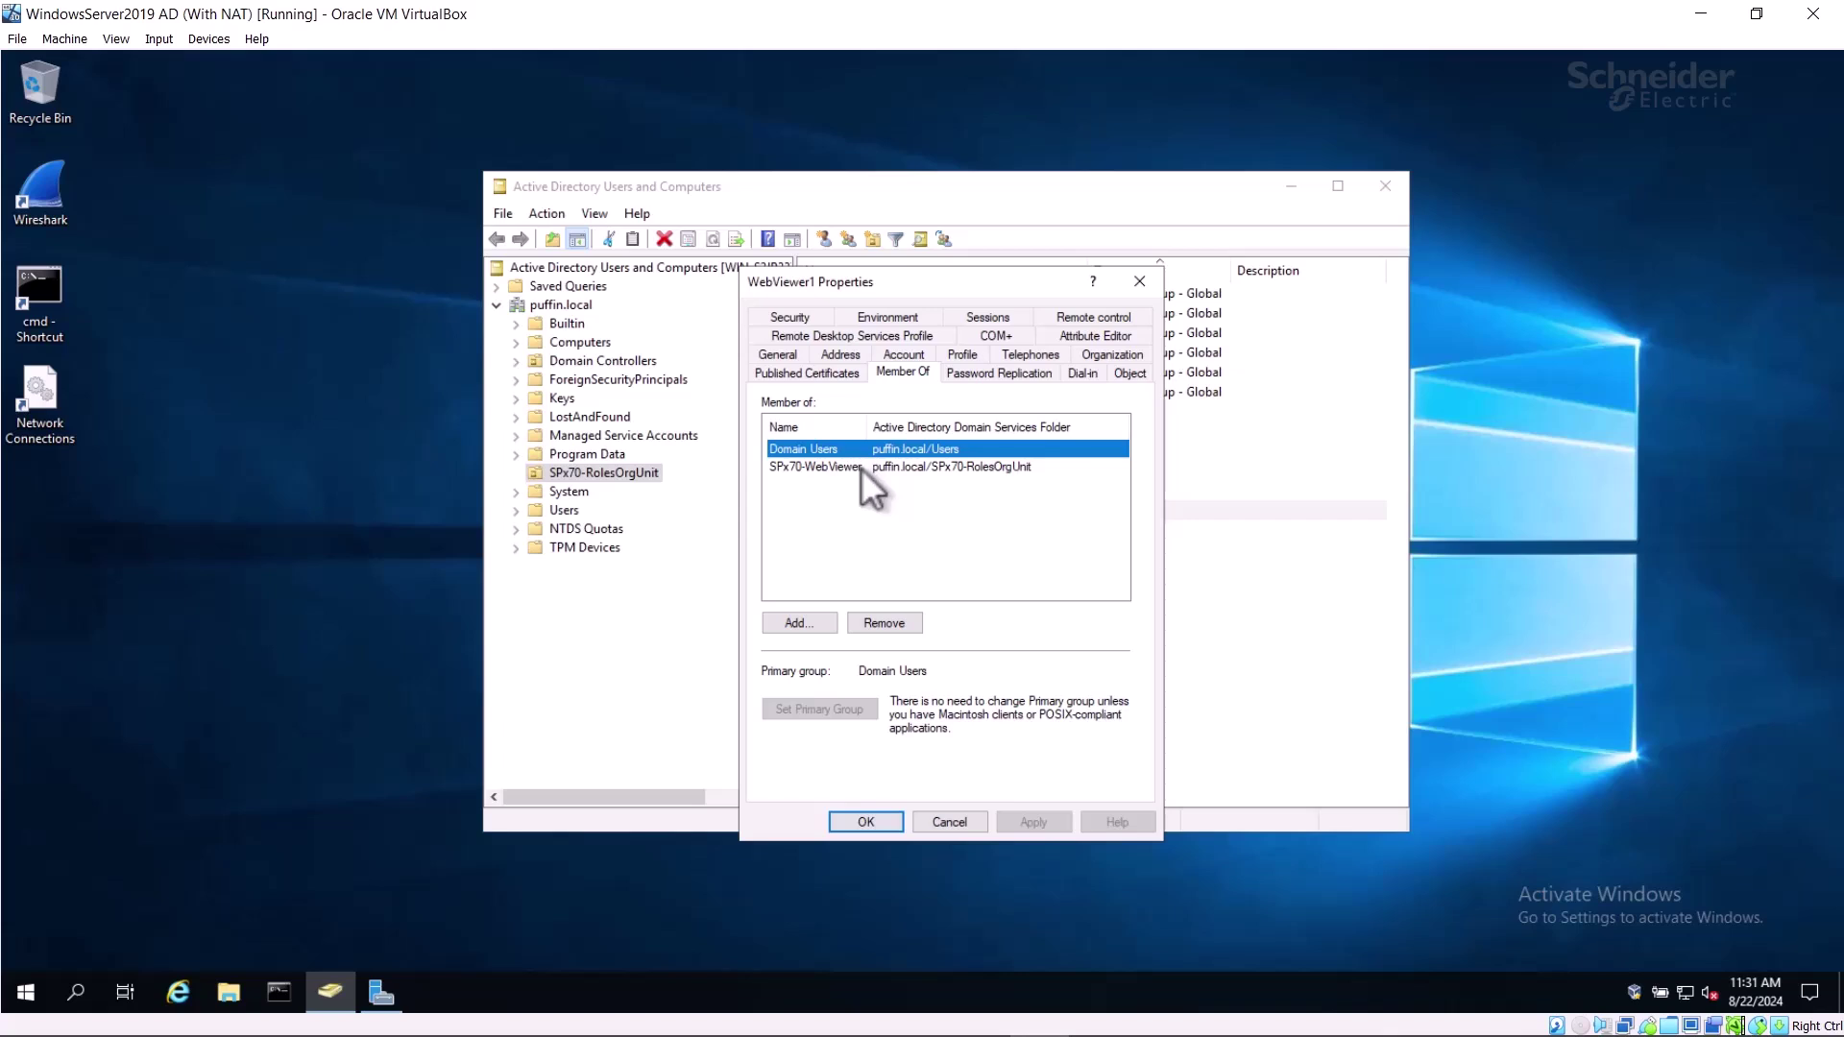
key("Escape")
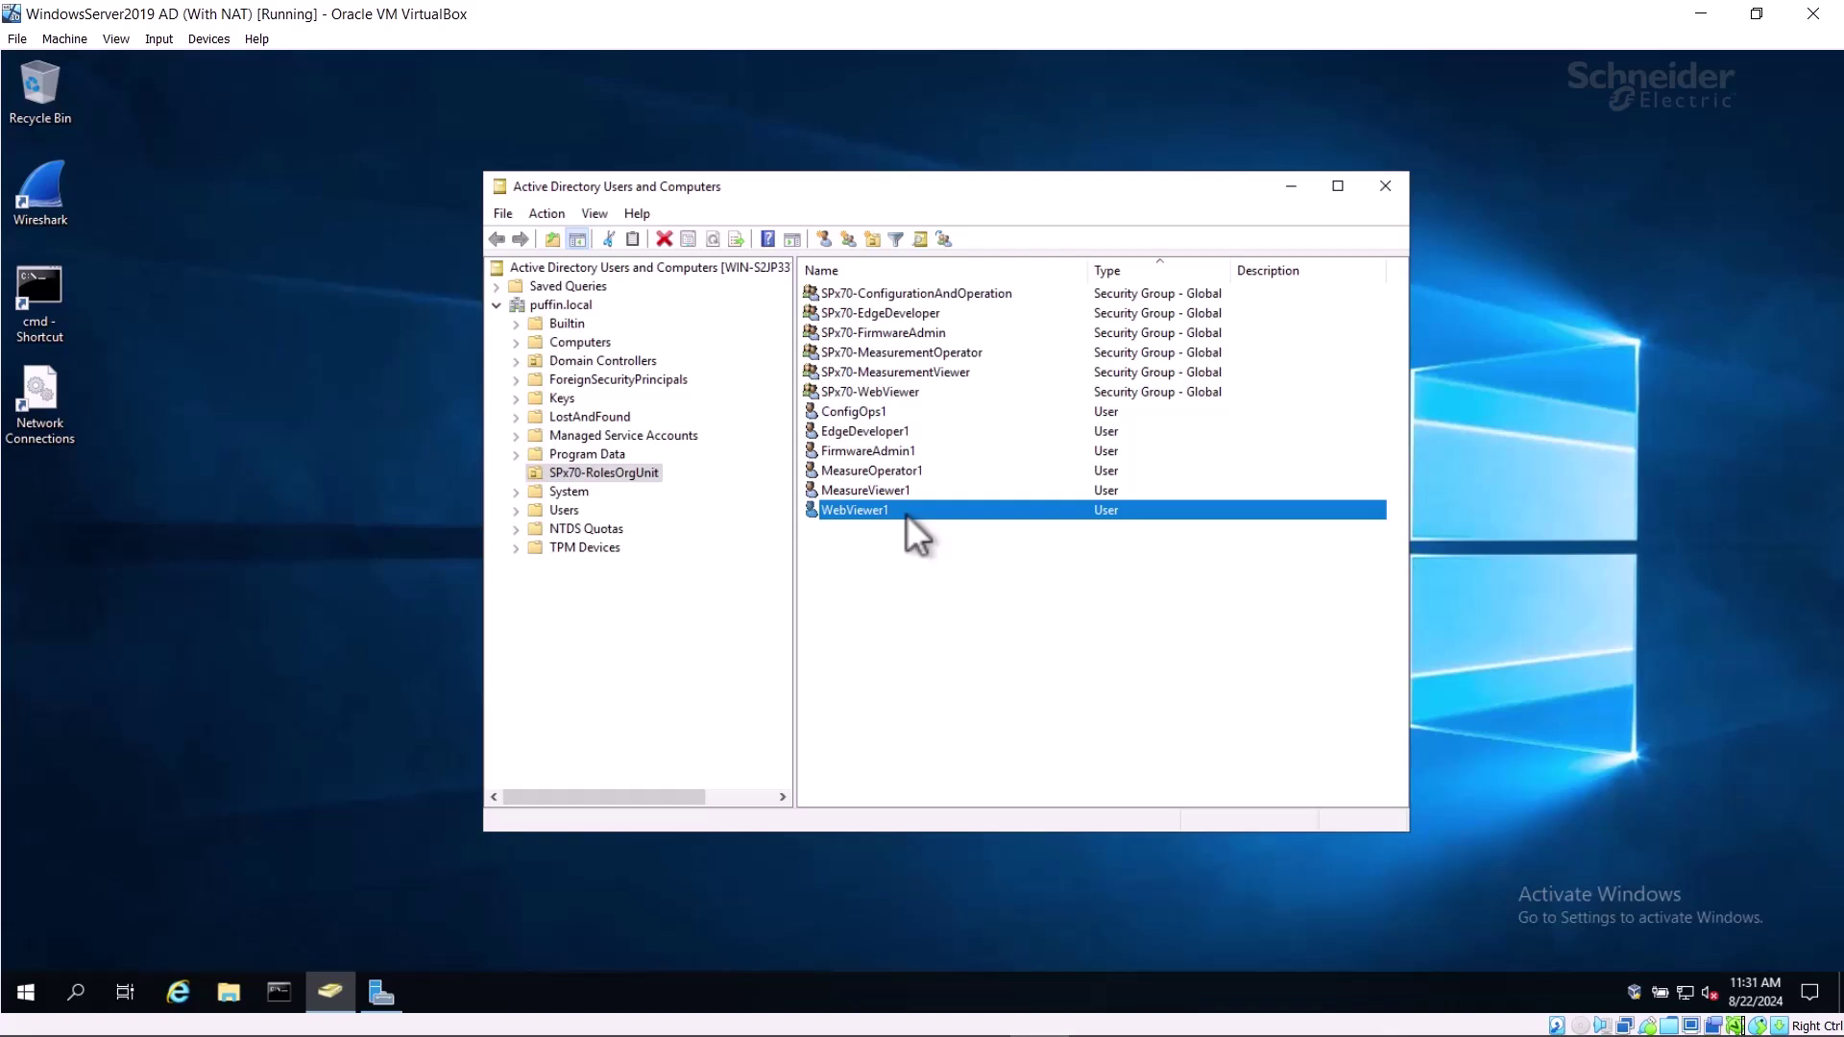
right_click(907, 515)
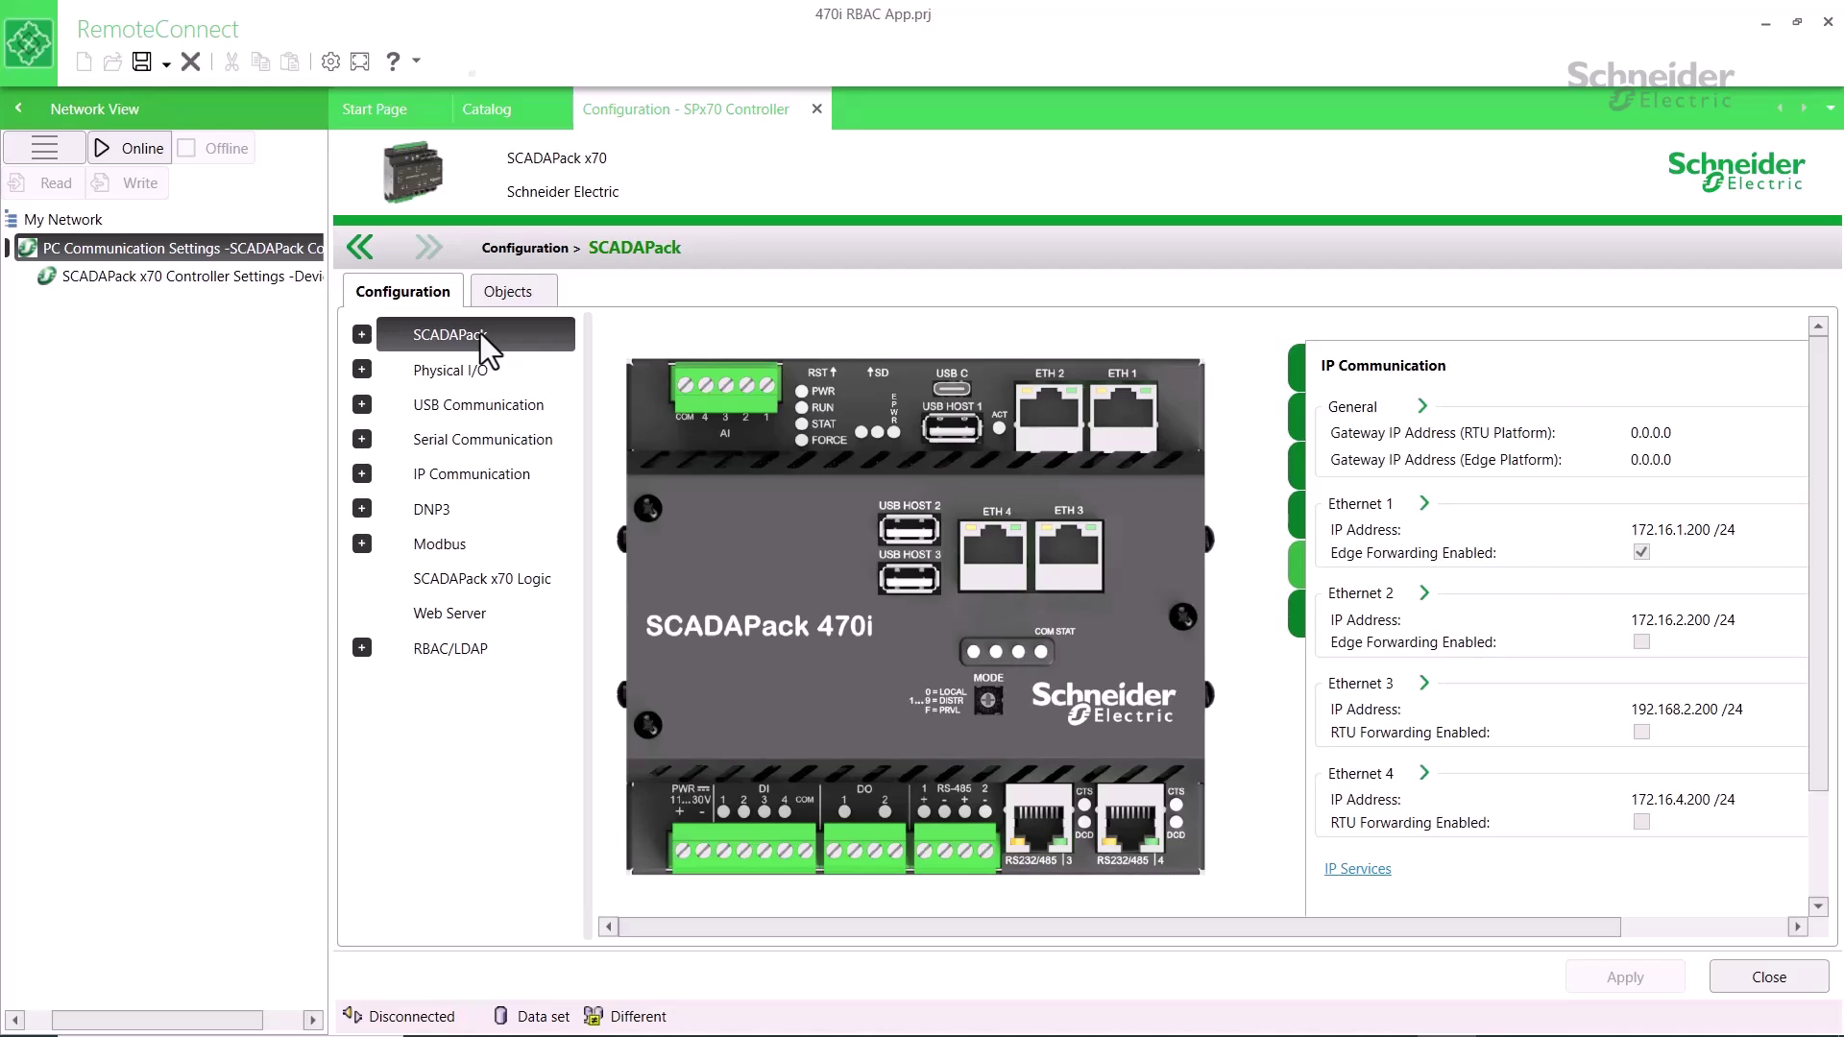
Log in to the SCADAPack x70 as WebViewer1, refresh its status, and view the Objects tab
left_click(213, 281)
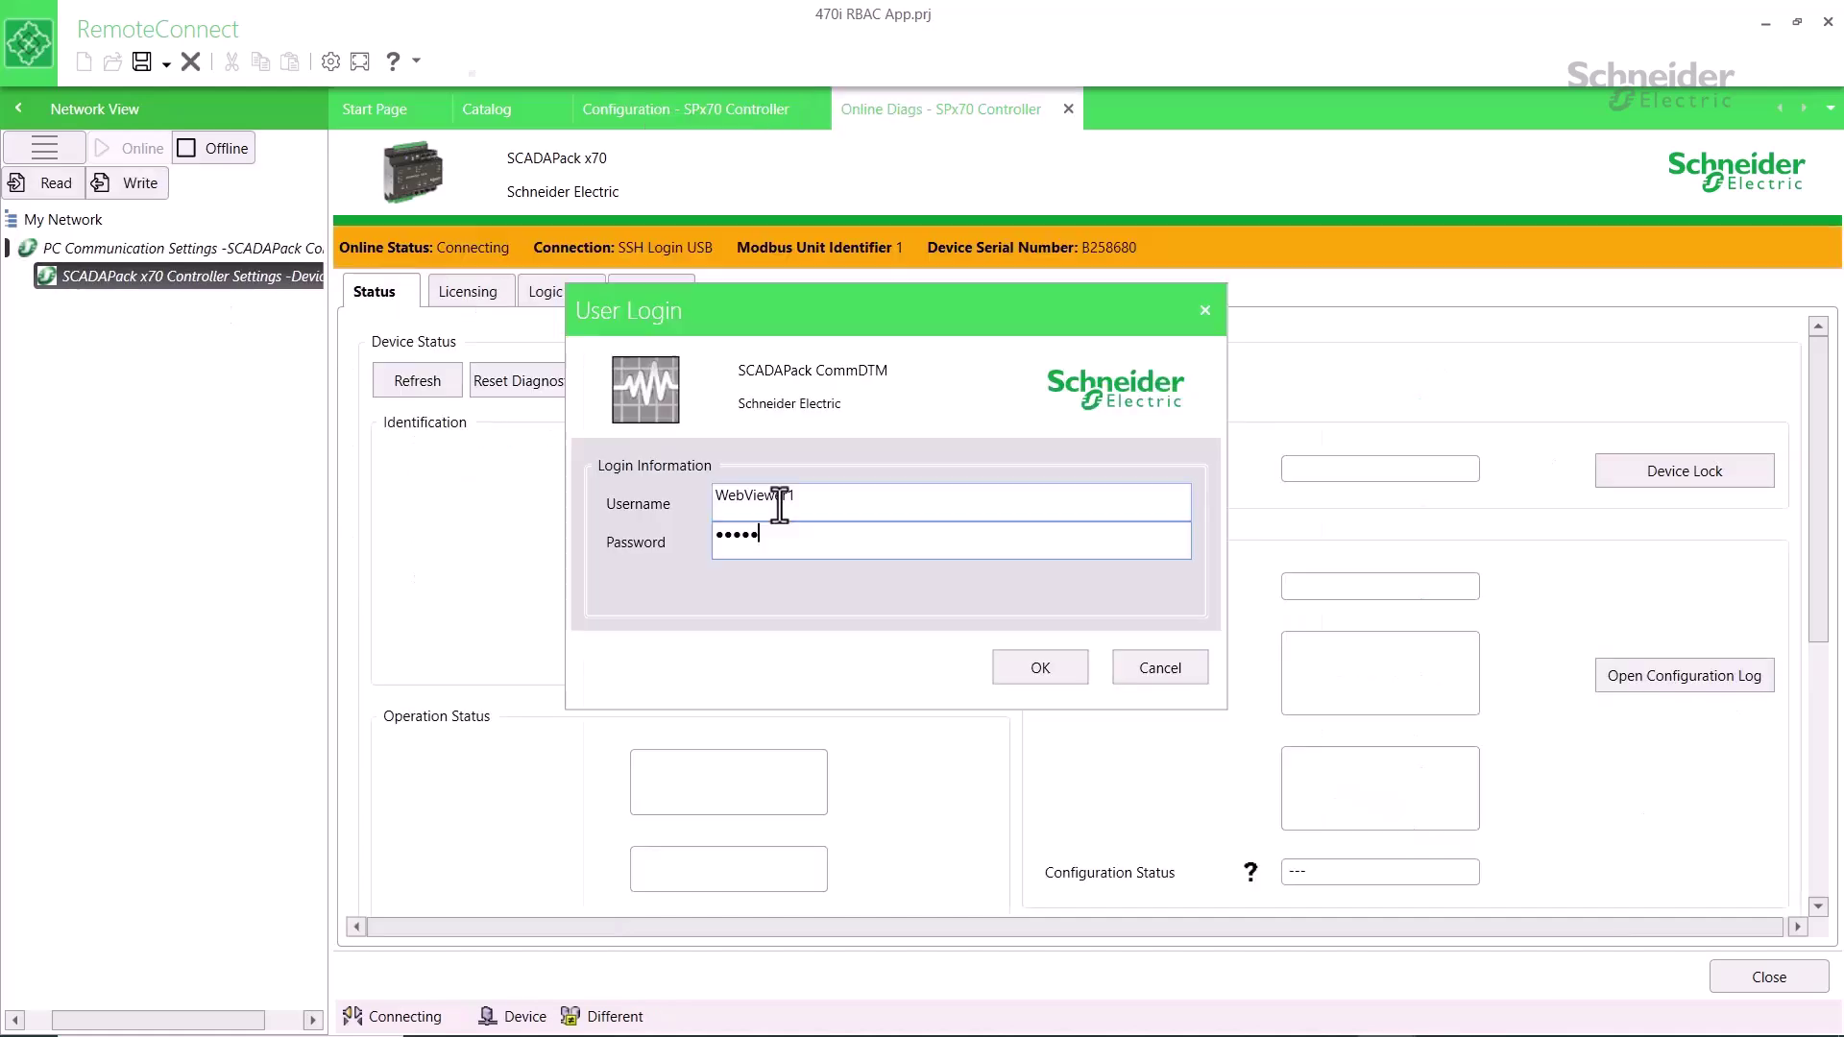
type("**************")
left_click(1054, 668)
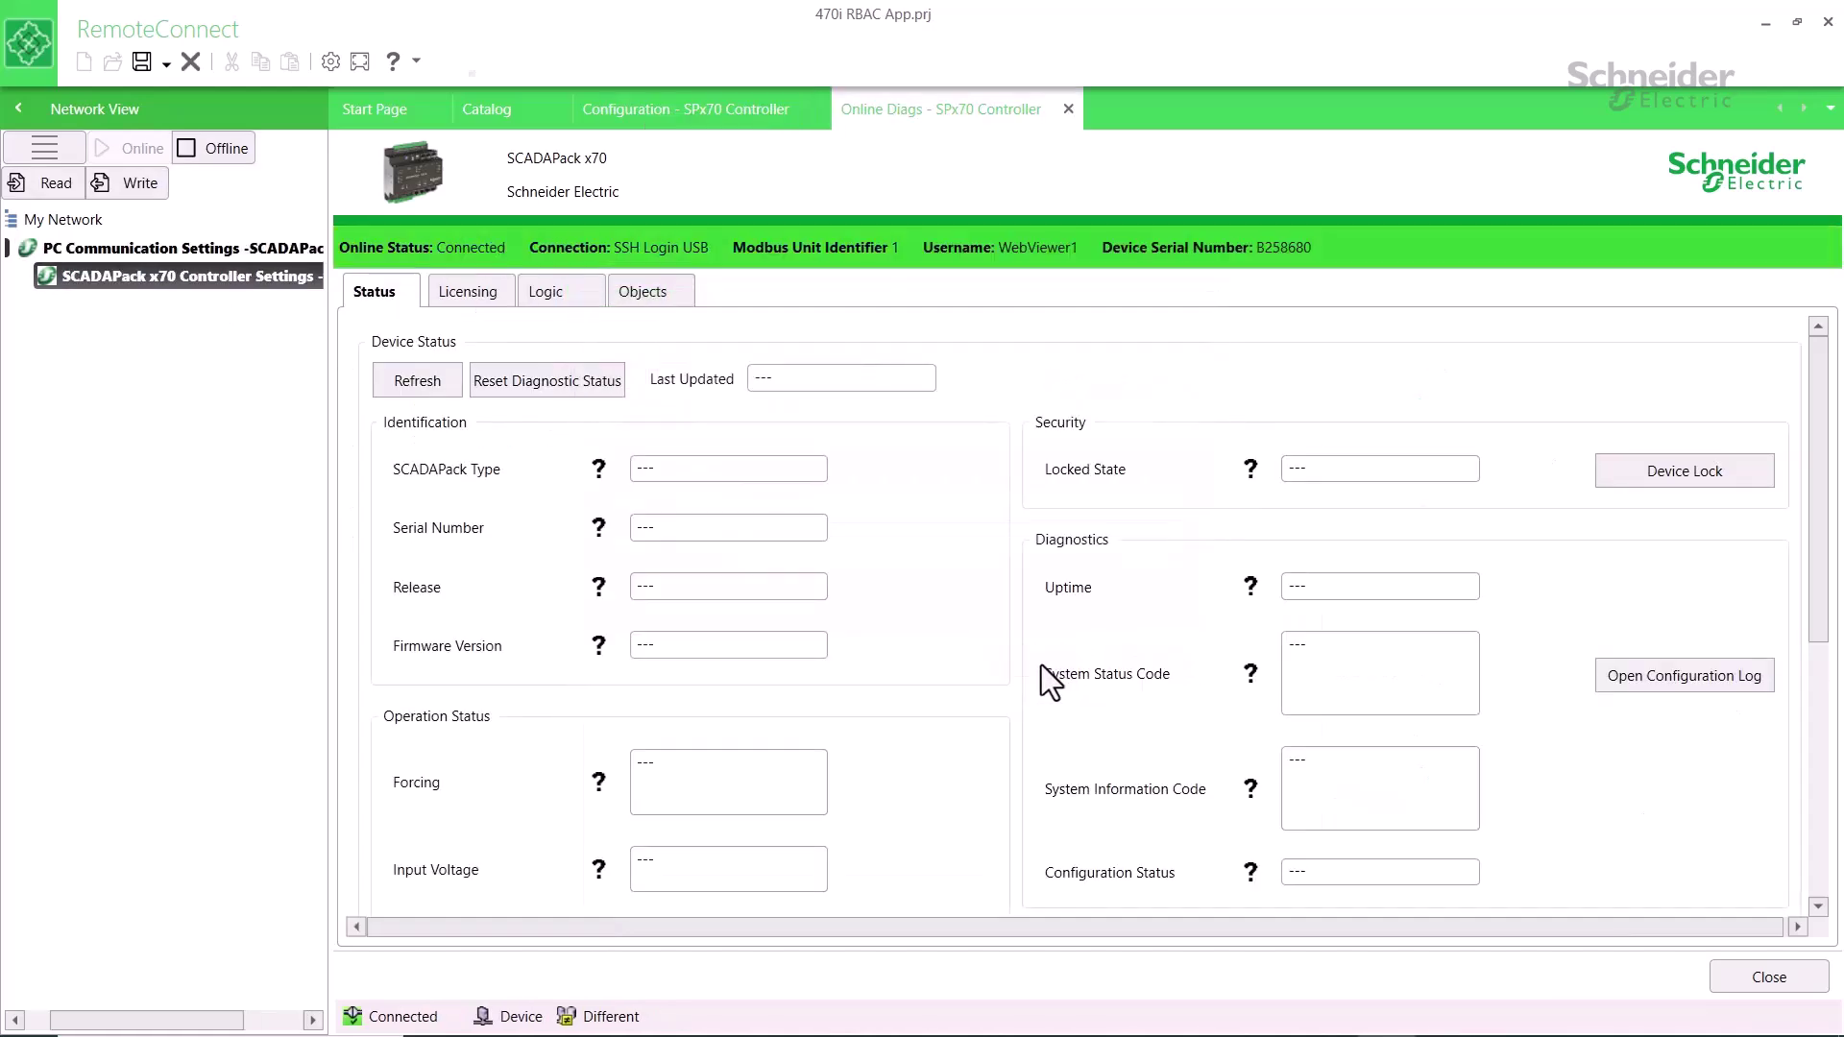
left_click(444, 387)
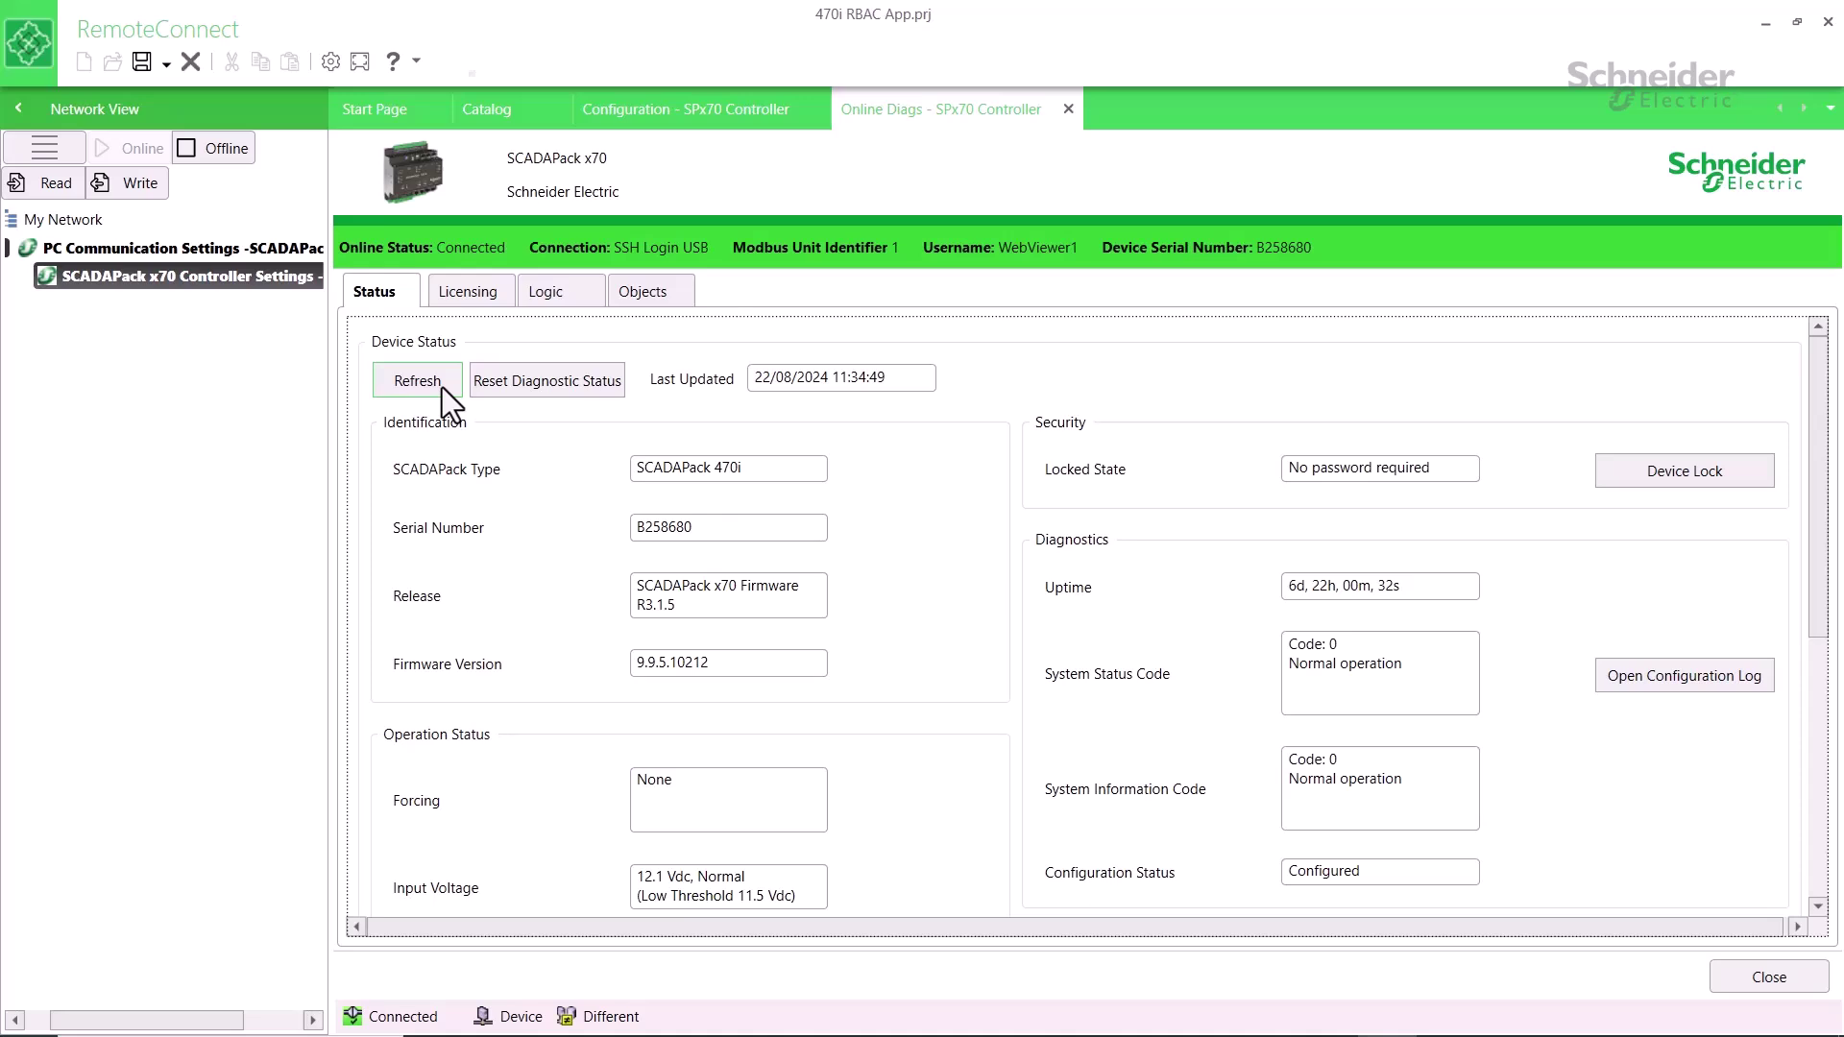
left_click(629, 295)
Attempt writing 1 to PIO_SP470_DO1 as web viewer, dismiss the refusal, and go offline
left_click(491, 383)
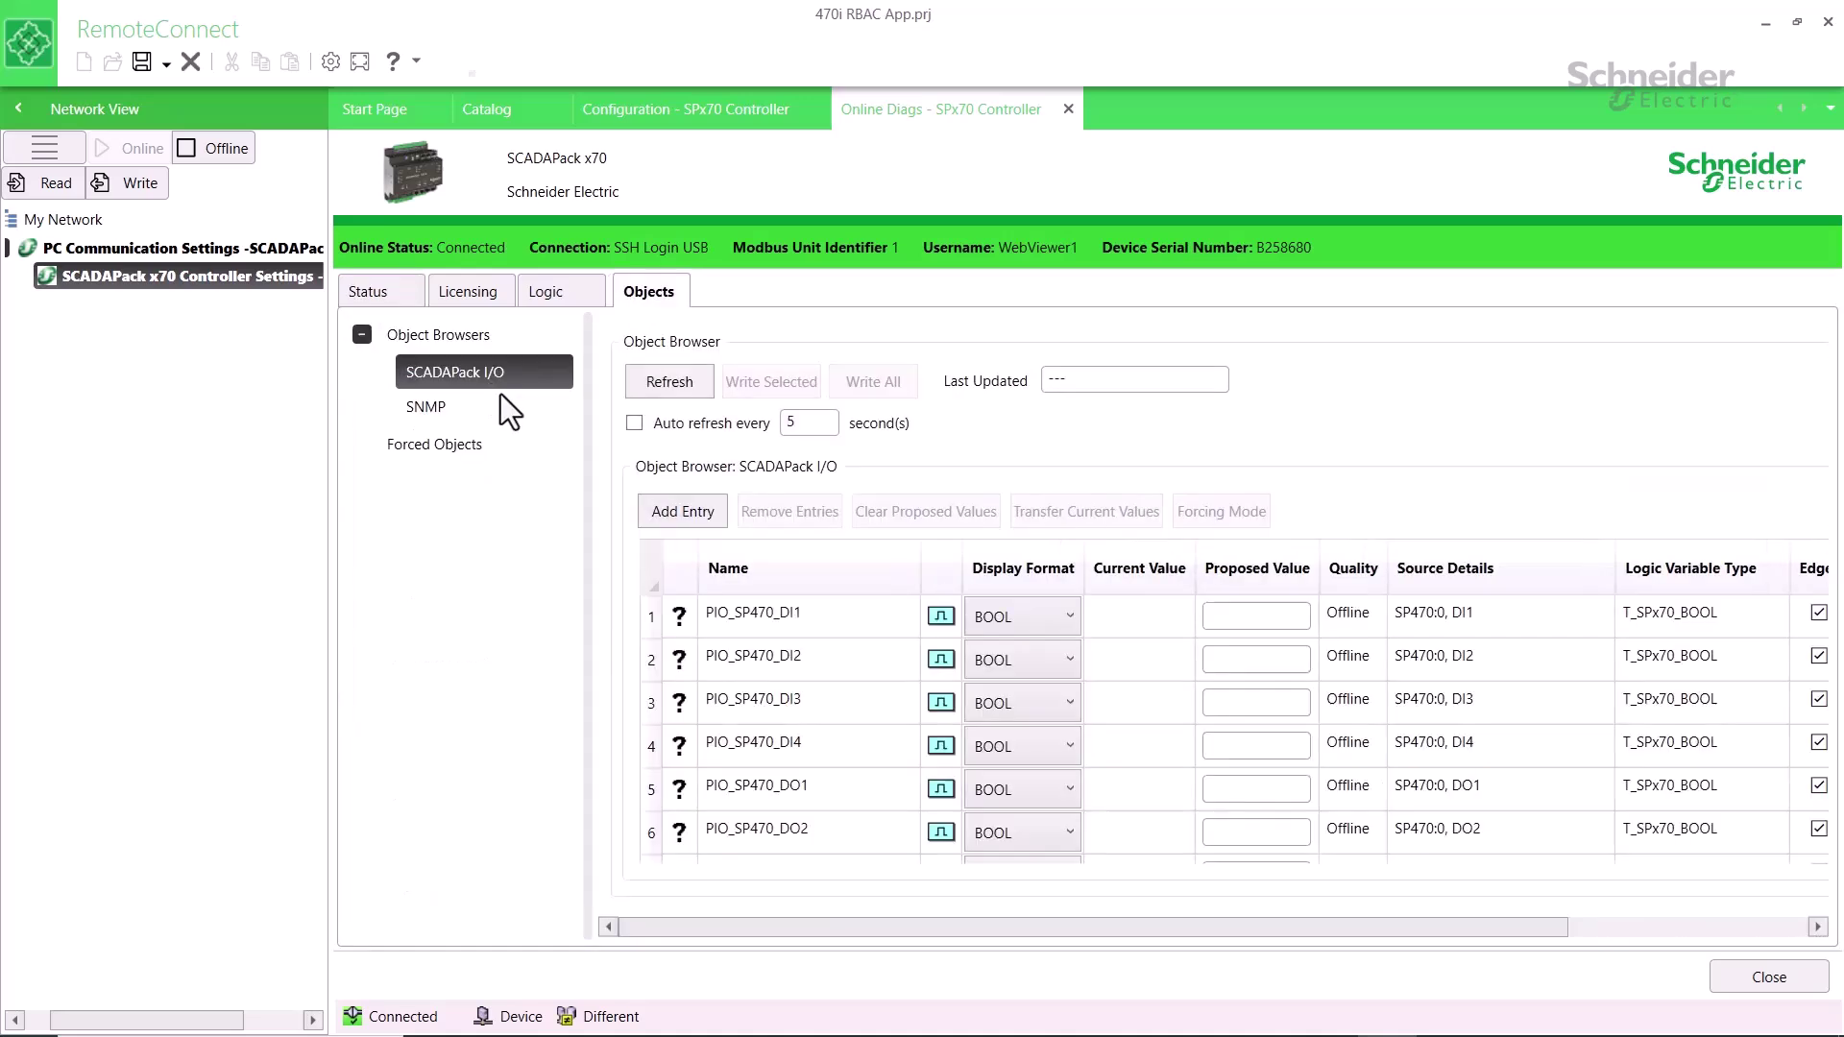
left_click(638, 382)
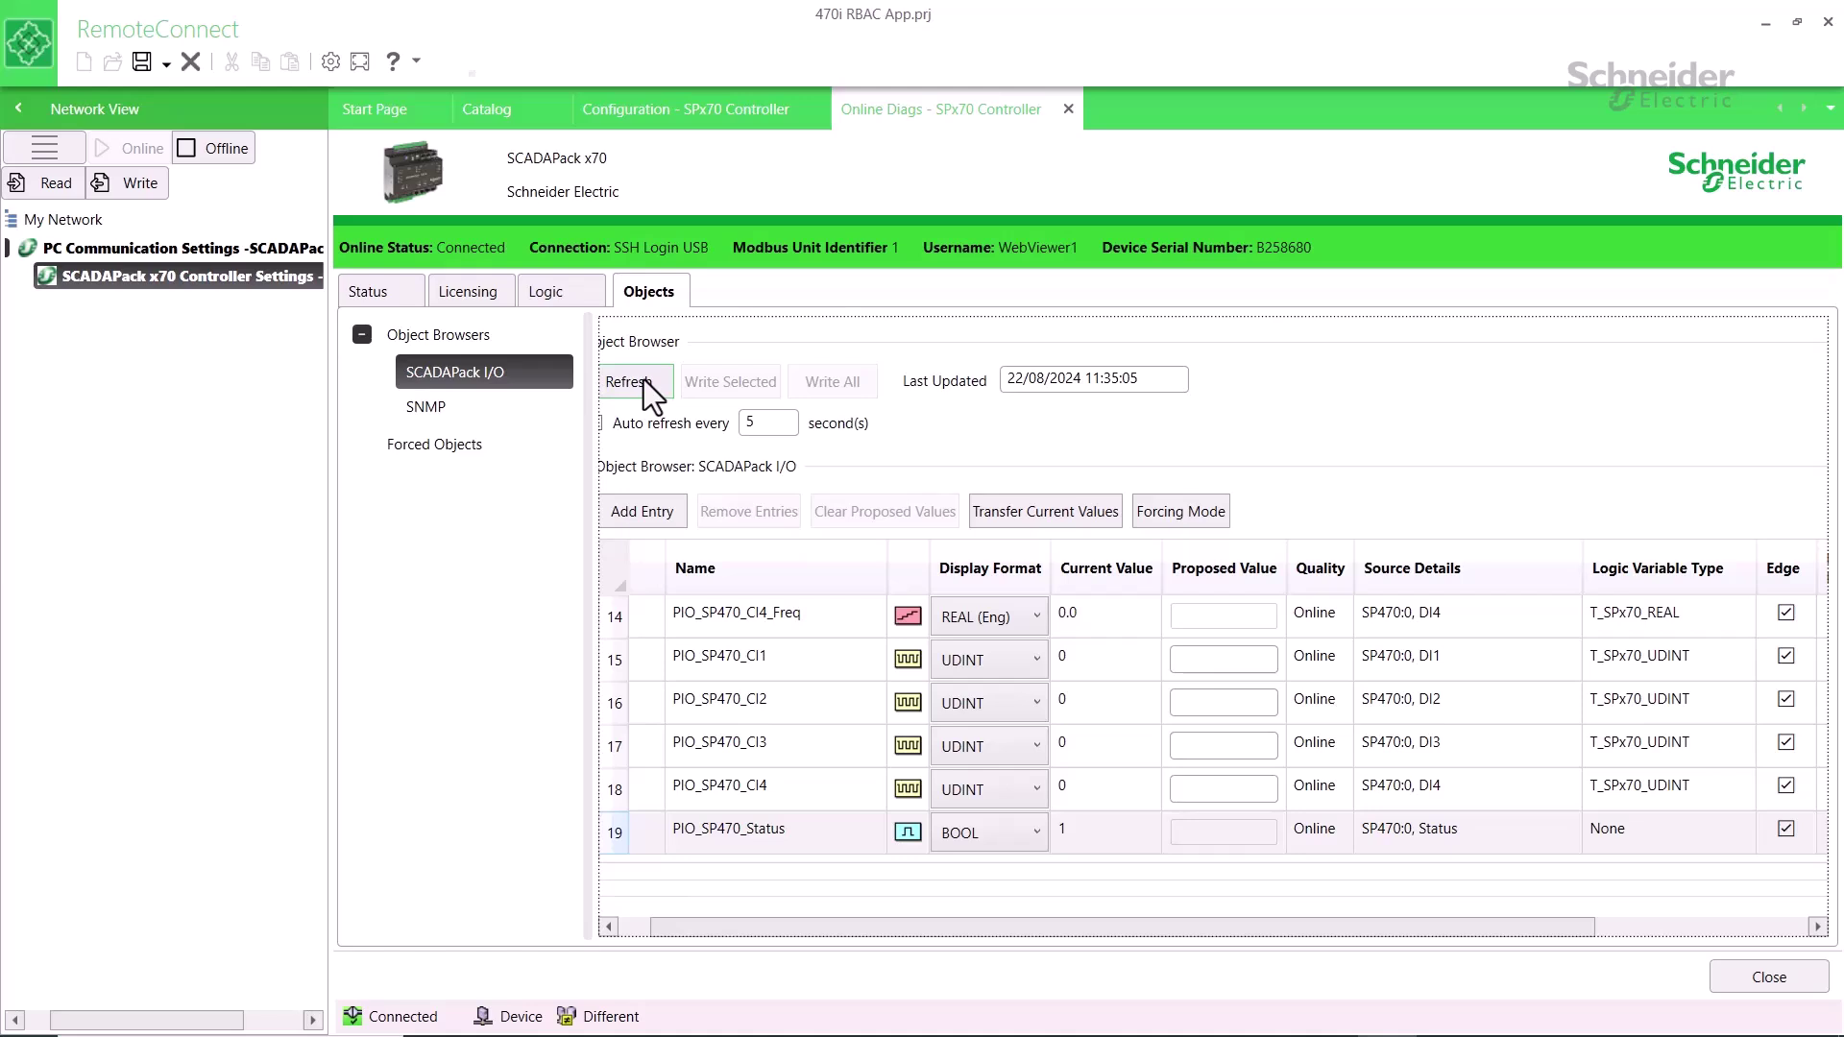
left_click(1215, 658)
type("1")
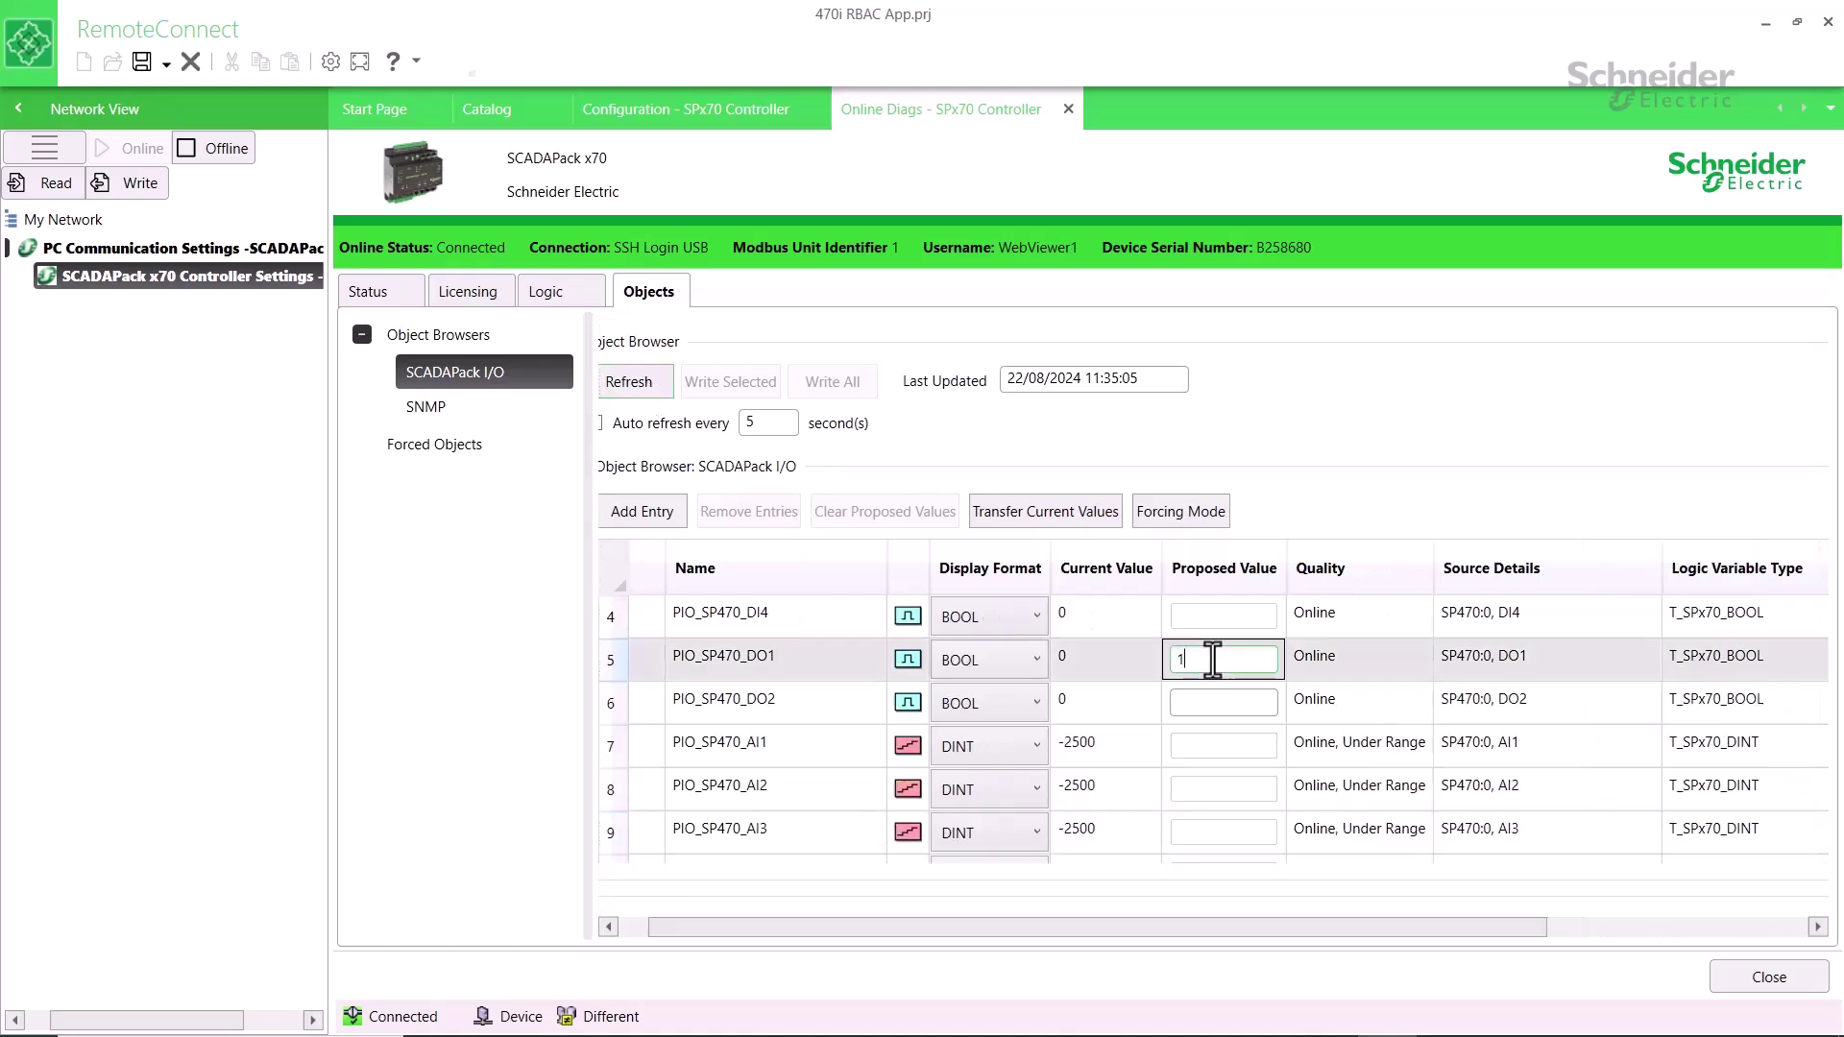
left_click(1125, 656)
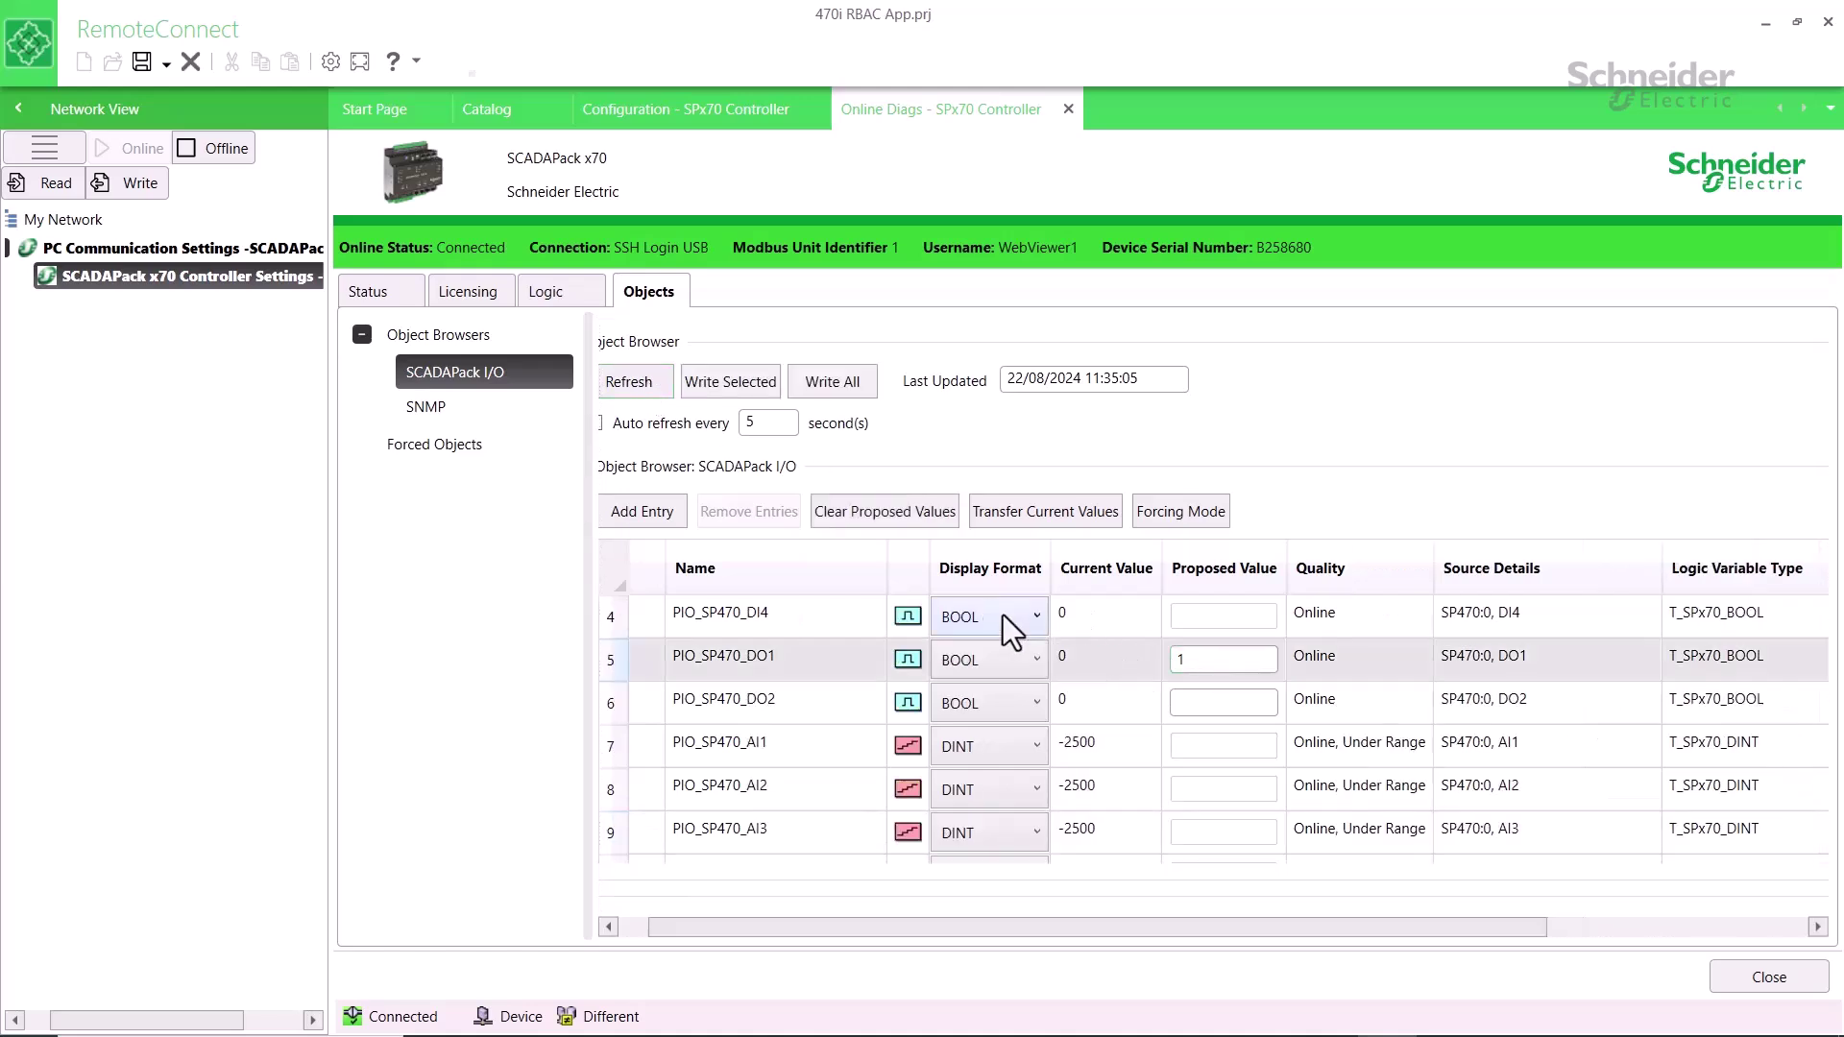
left_click(756, 384)
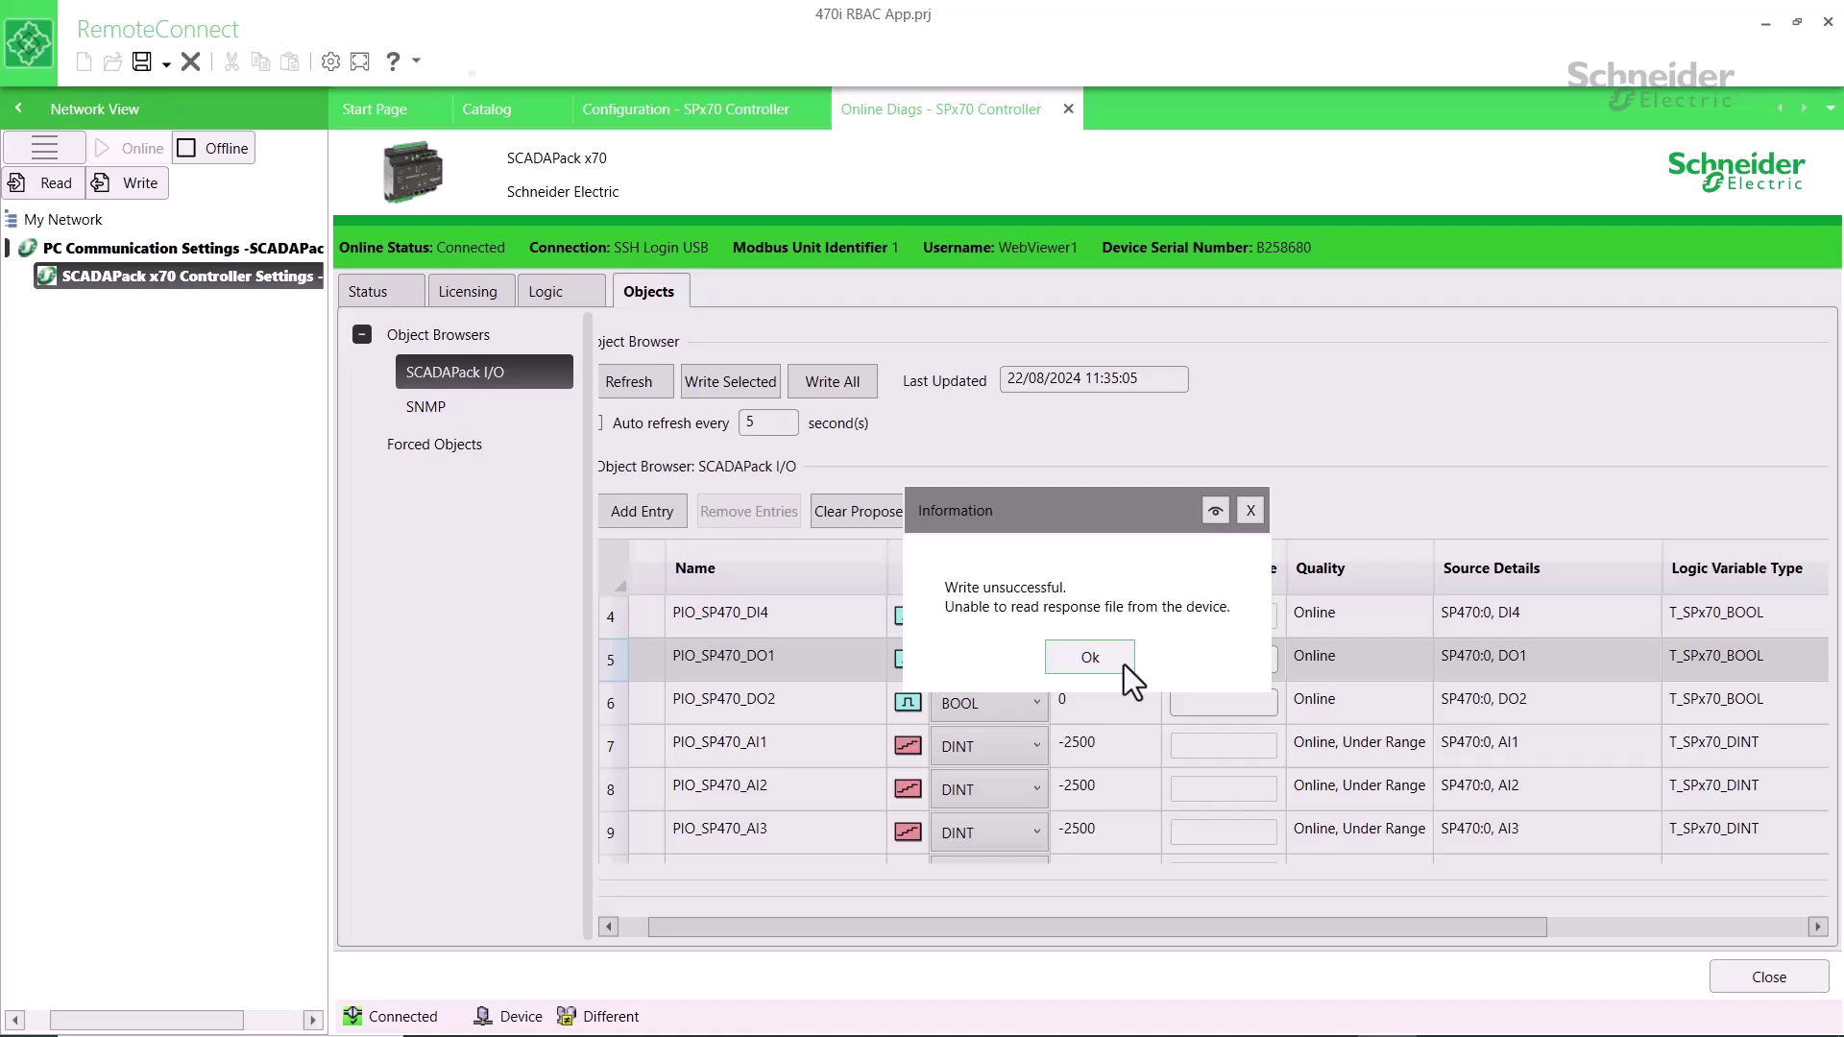
left_click(1091, 659)
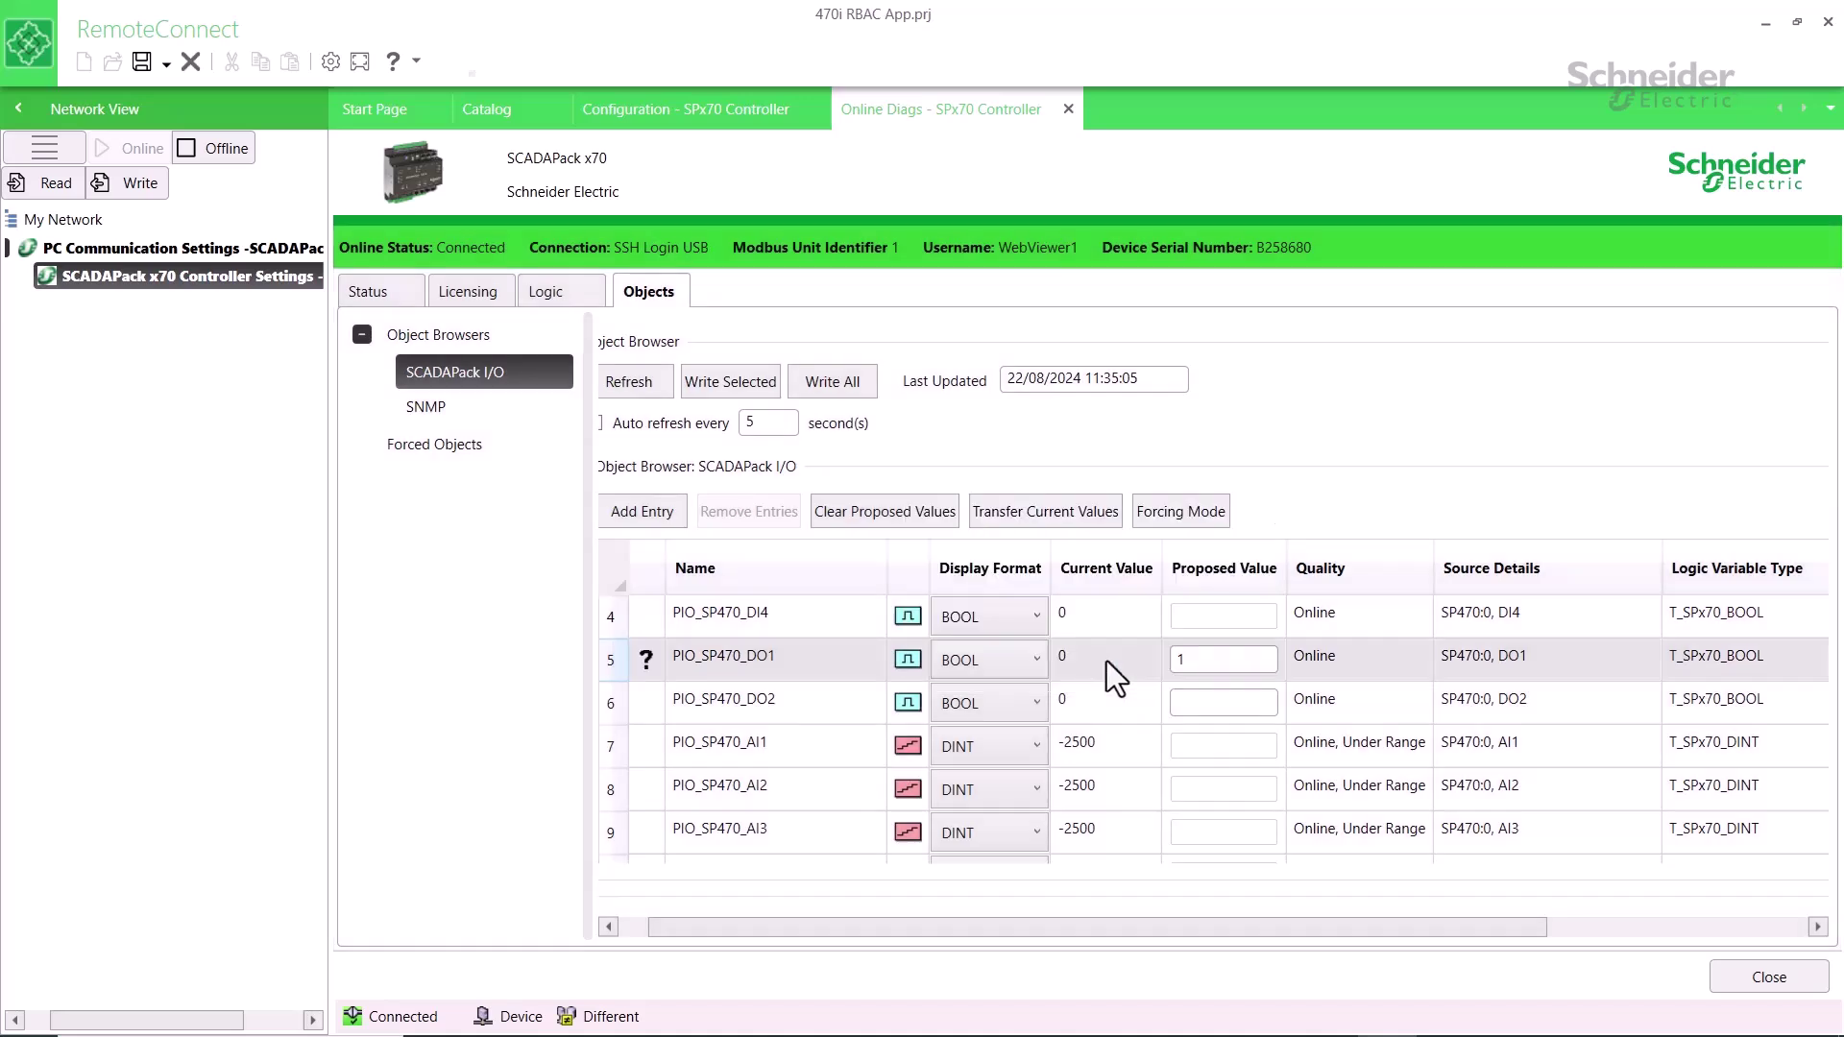
left_click(287, 253)
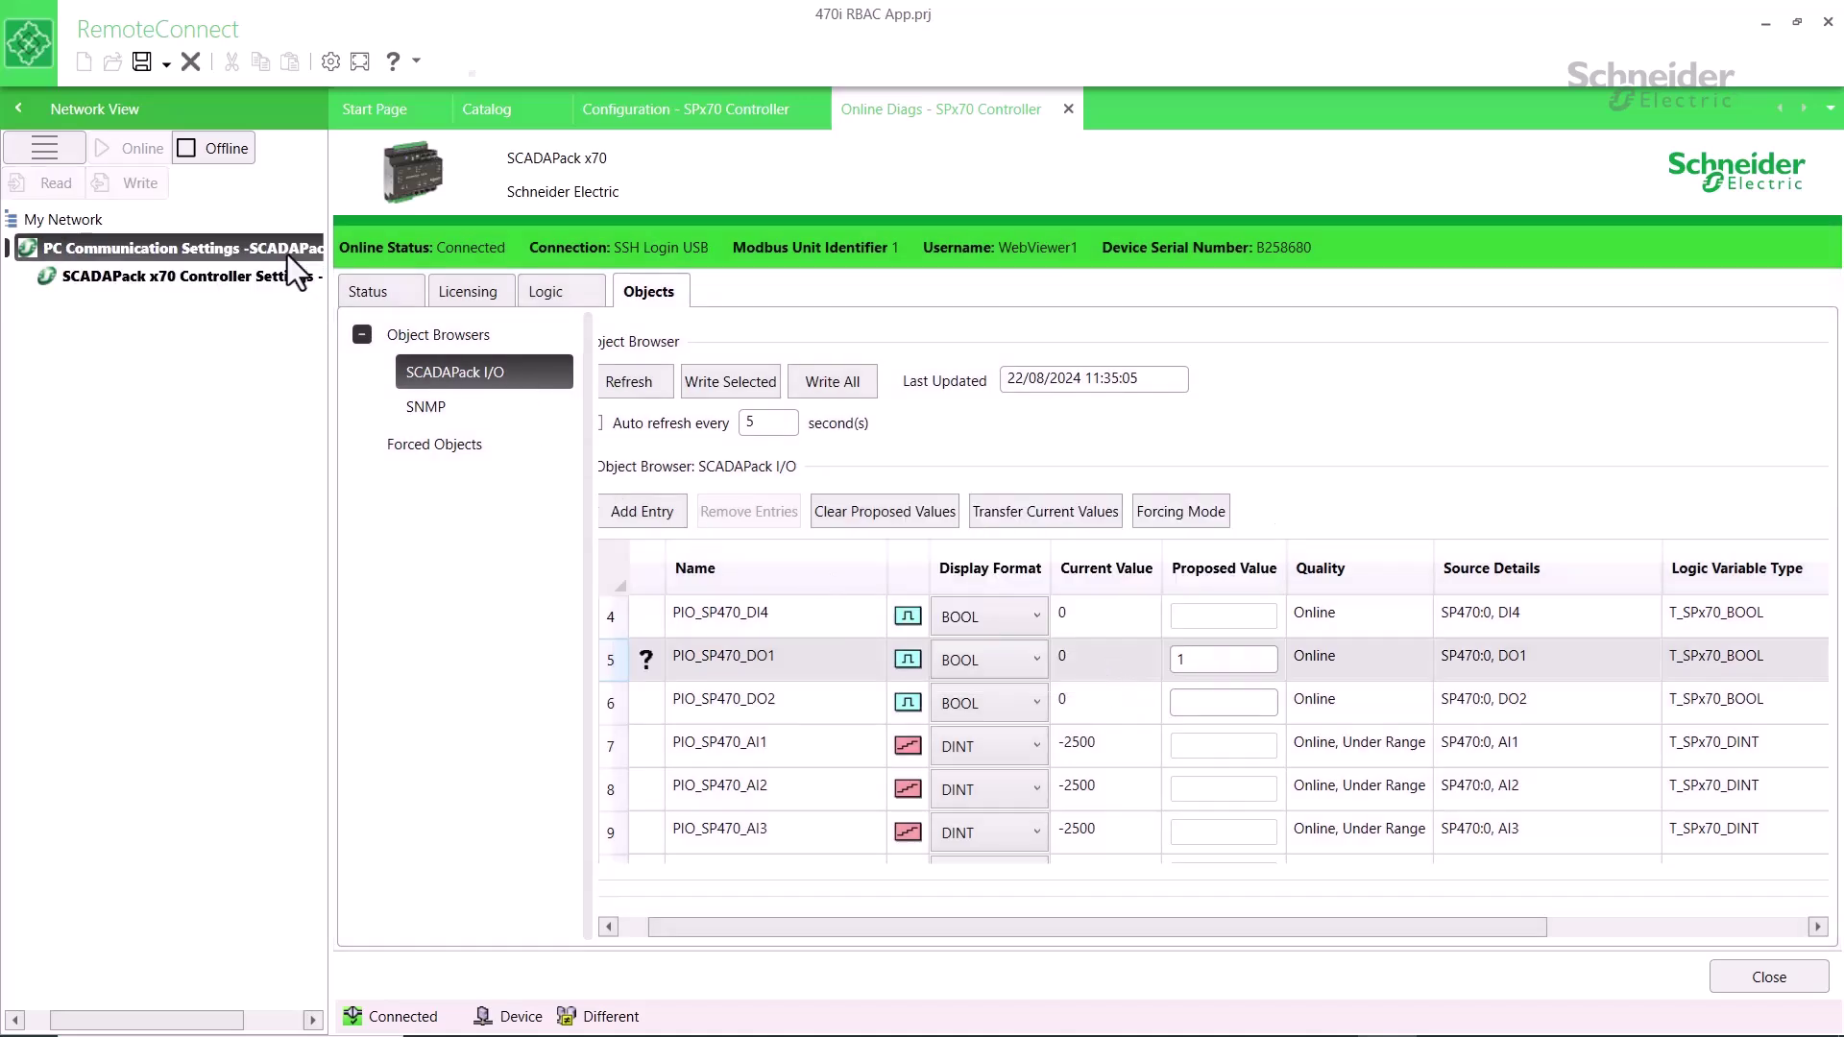
left_click(224, 150)
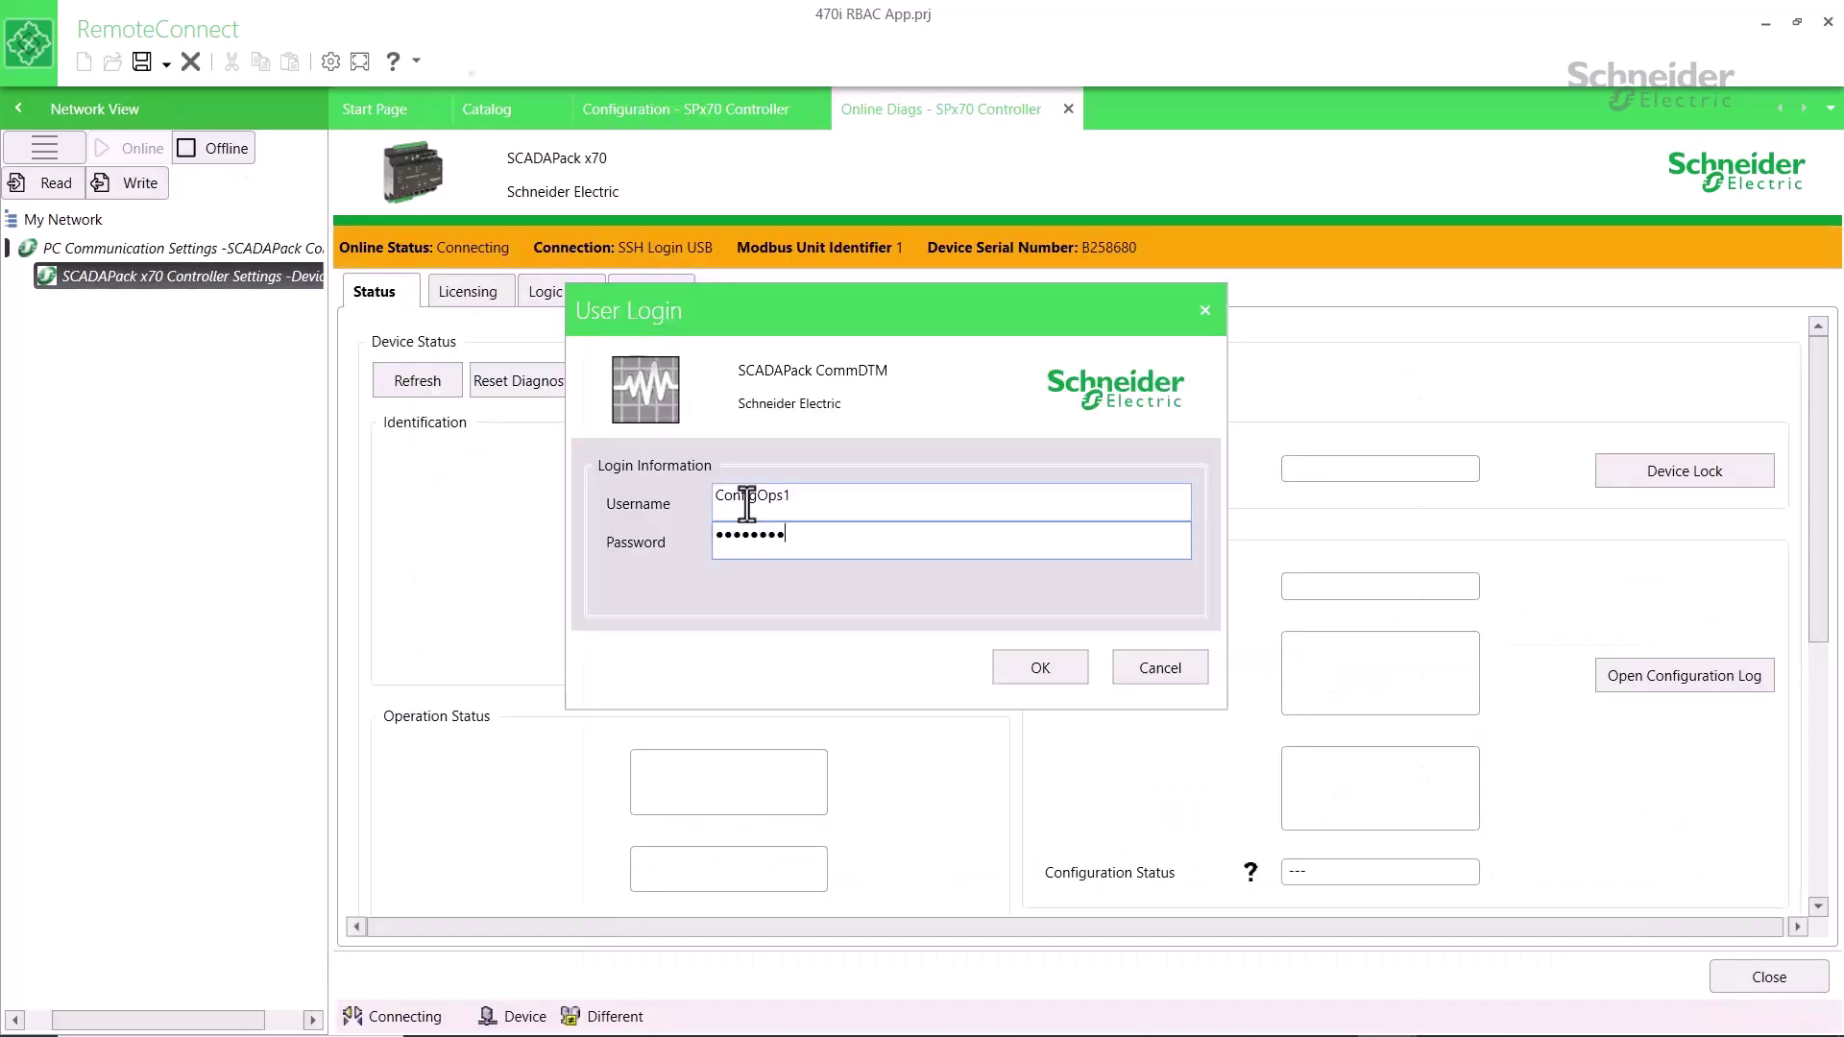
Log in as ConfigOps1, refresh the controller status readings, and view the Objects tab
type("******")
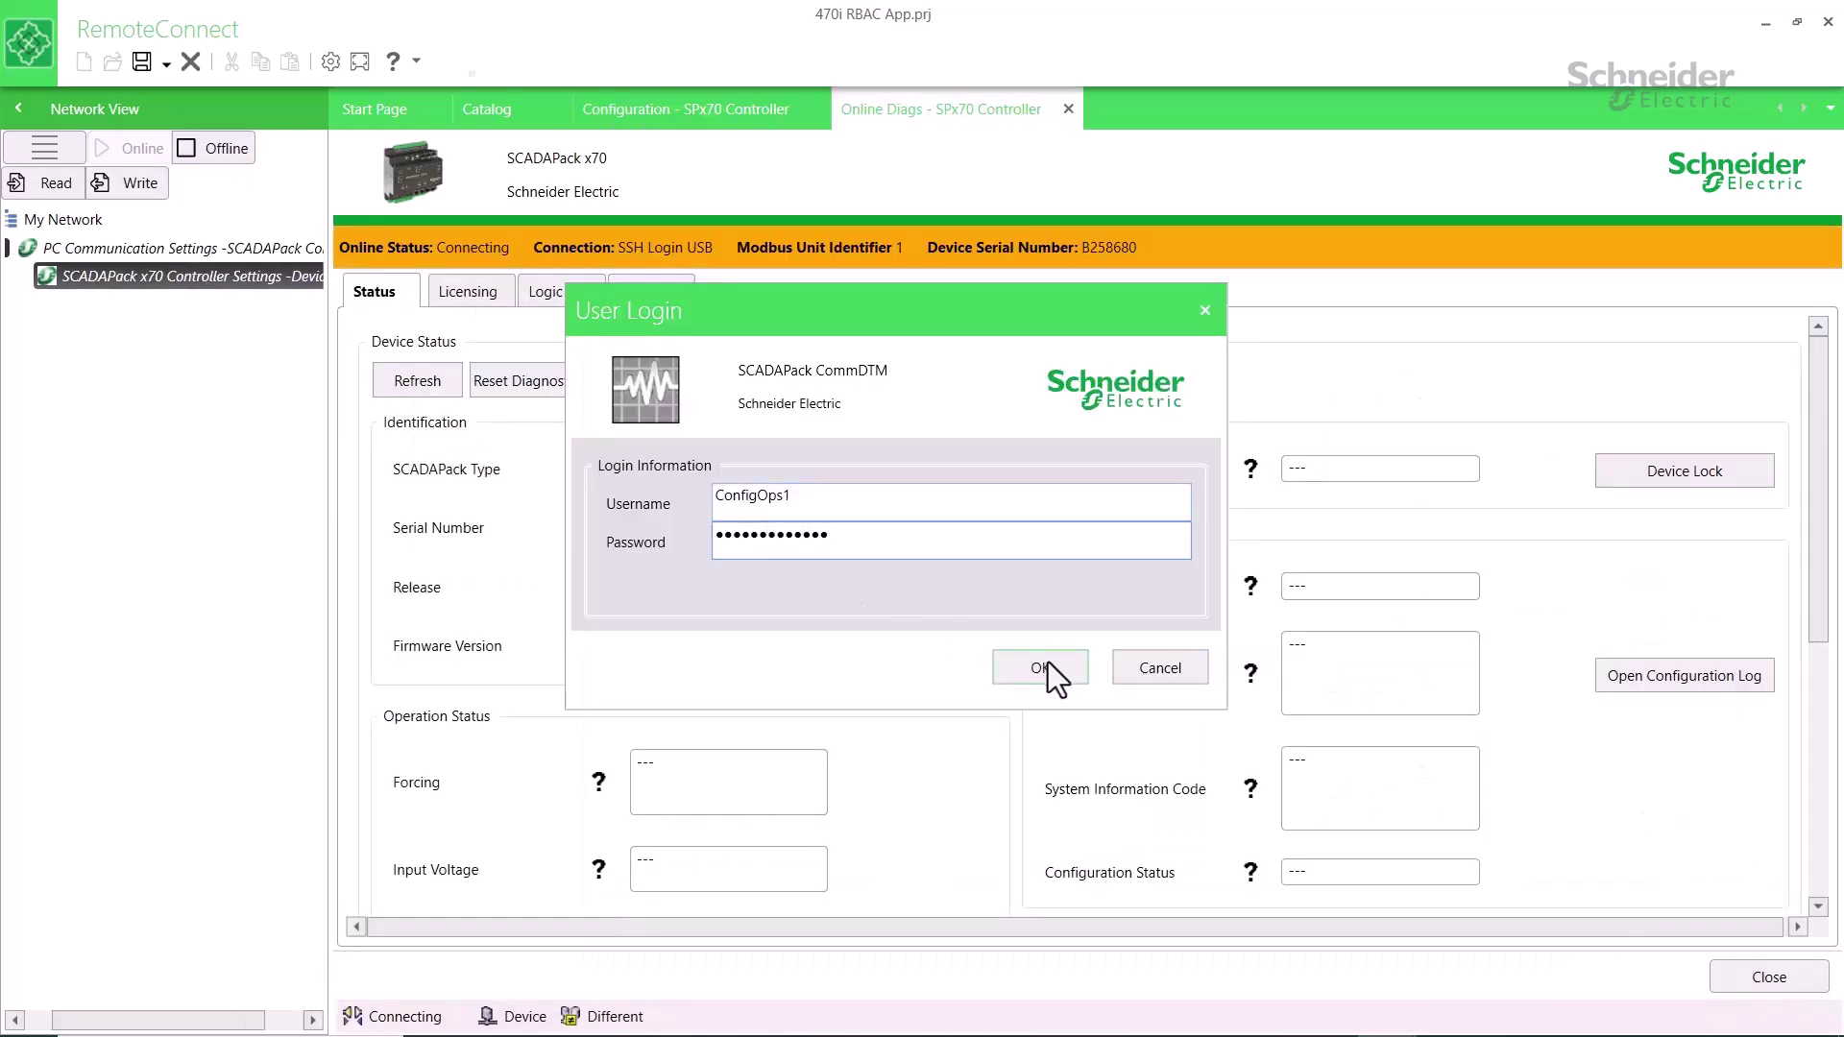
left_click(1047, 661)
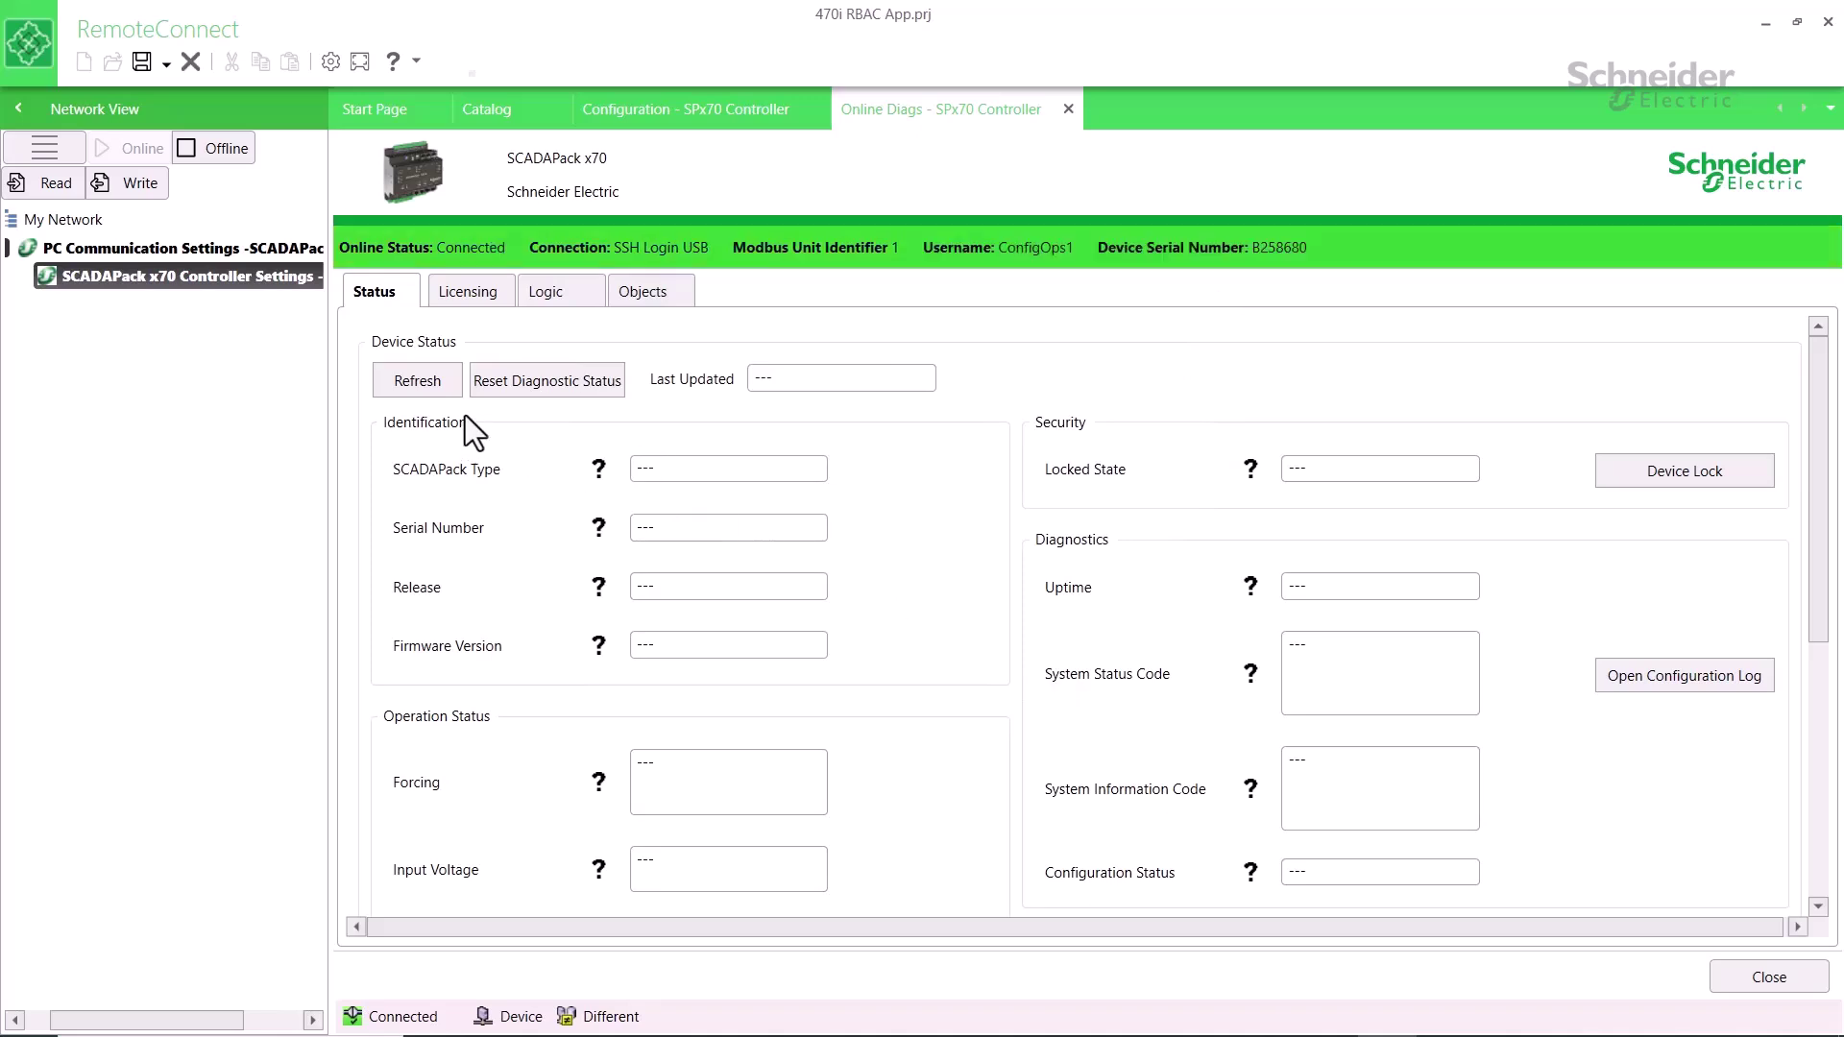
left_click(422, 385)
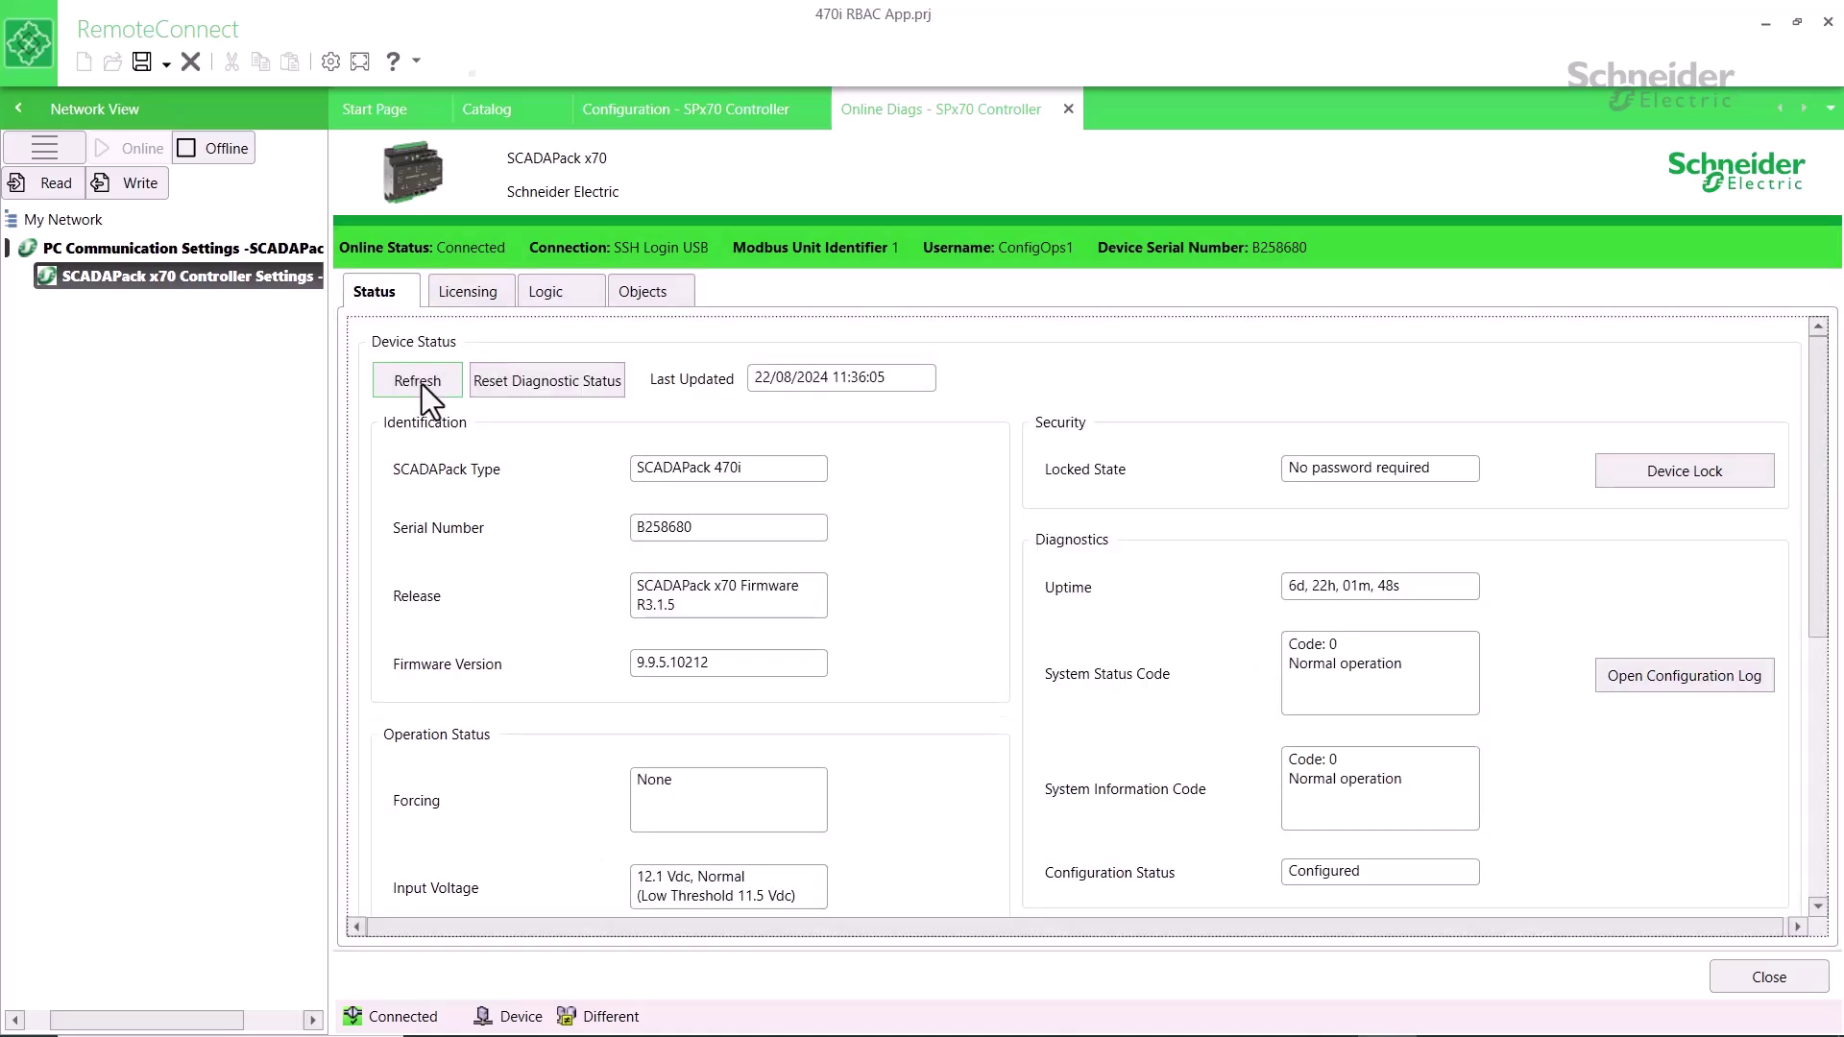
left_click(661, 294)
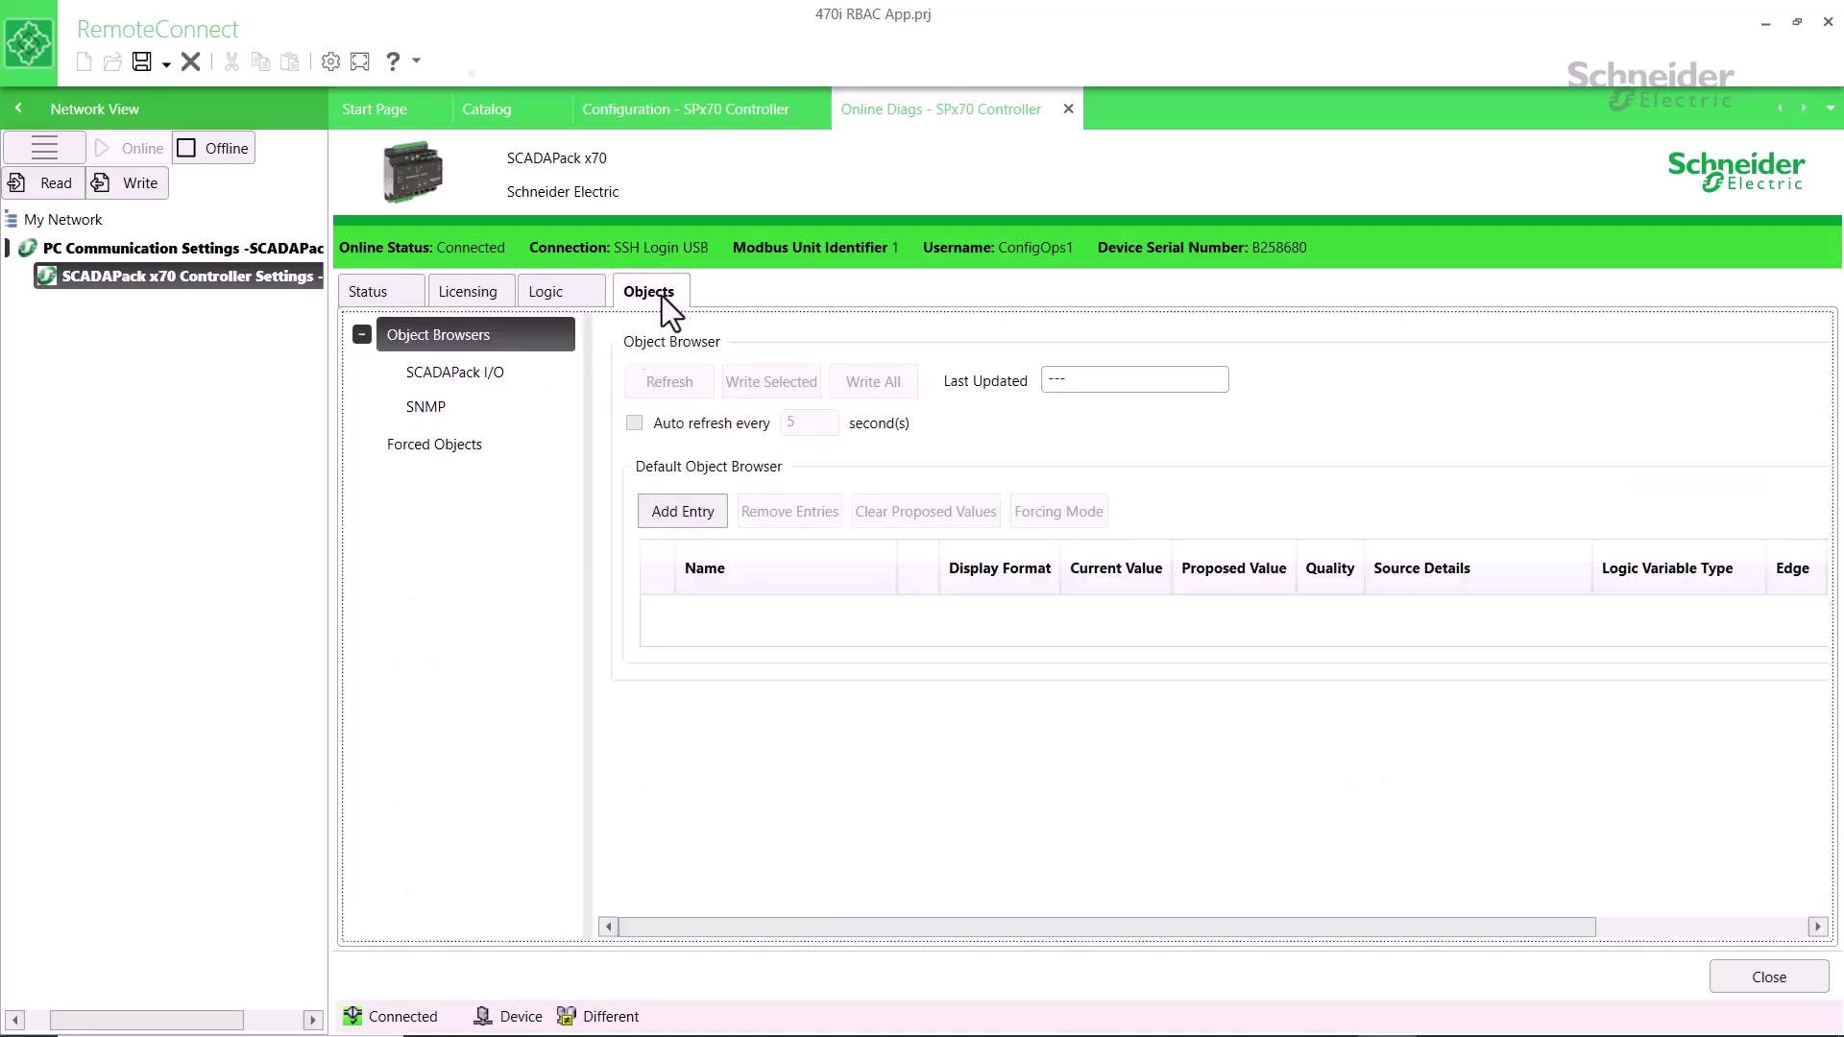
Refresh the SCADAPack I/O list and write proposed value 1 to PIO_SP470_DO1
left_click(448, 381)
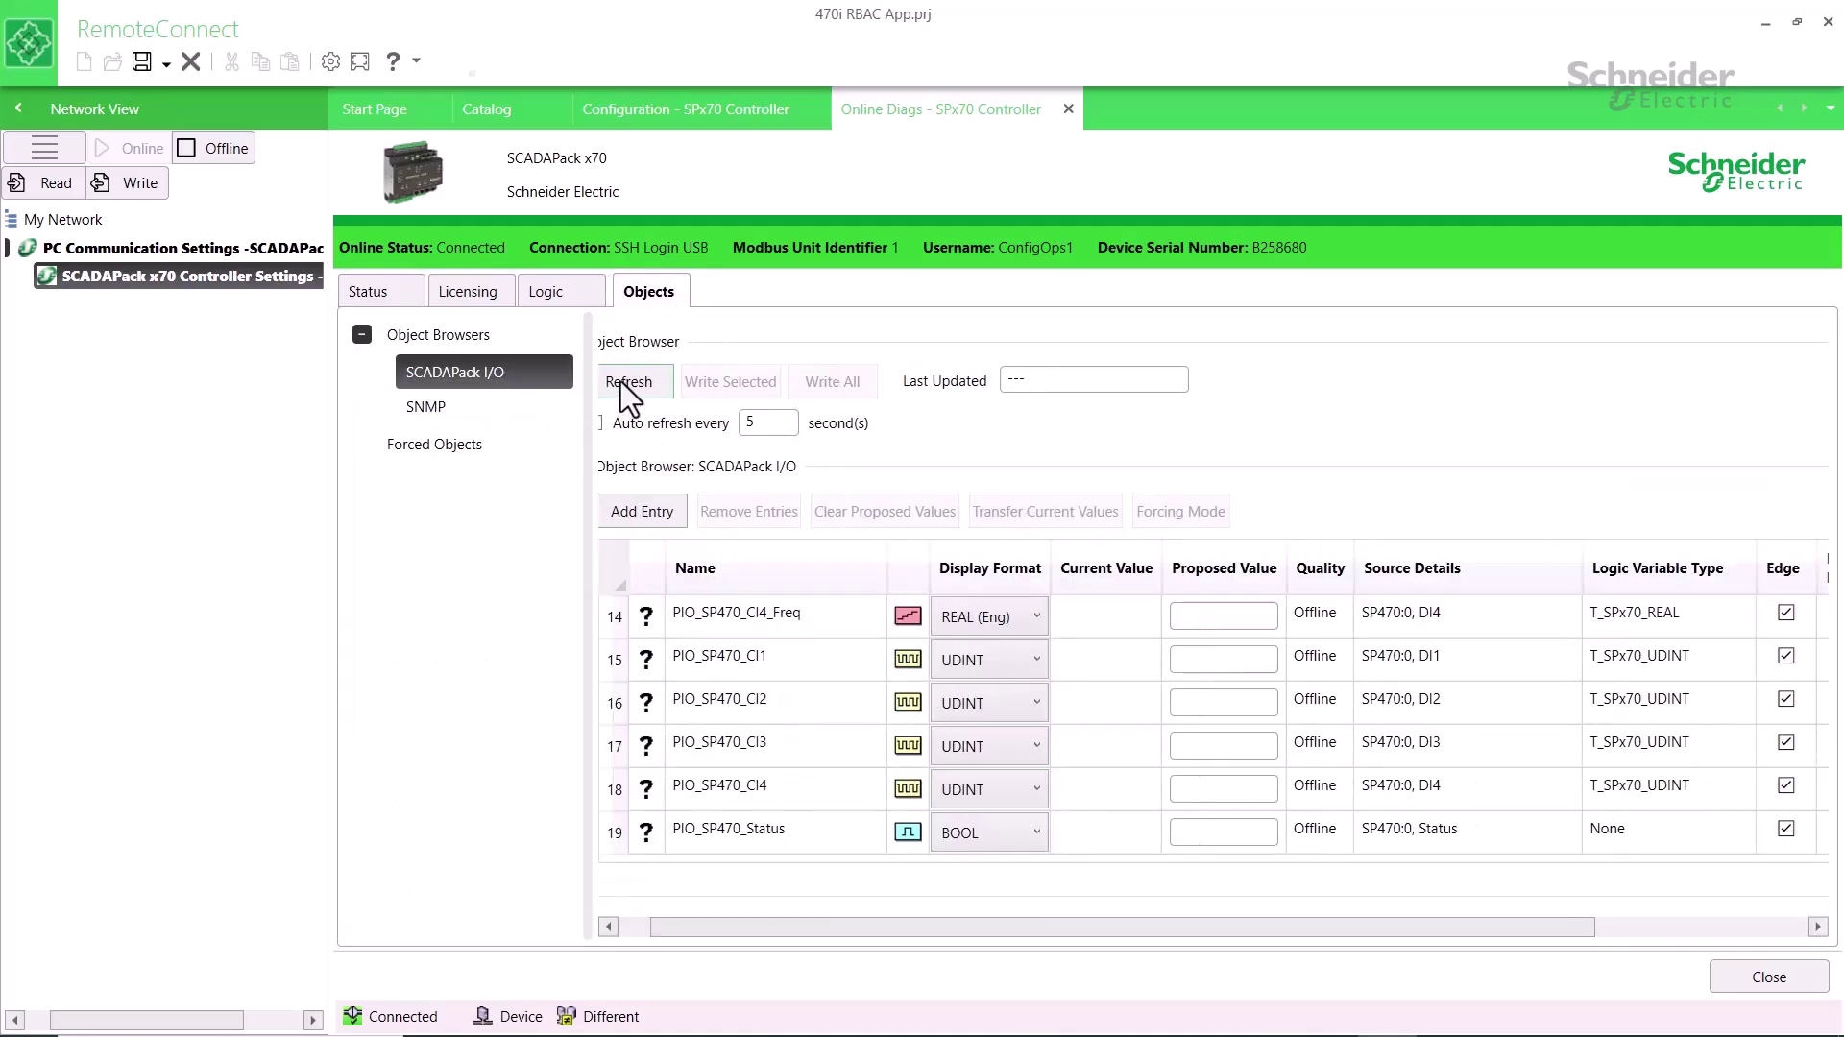
left_click(622, 382)
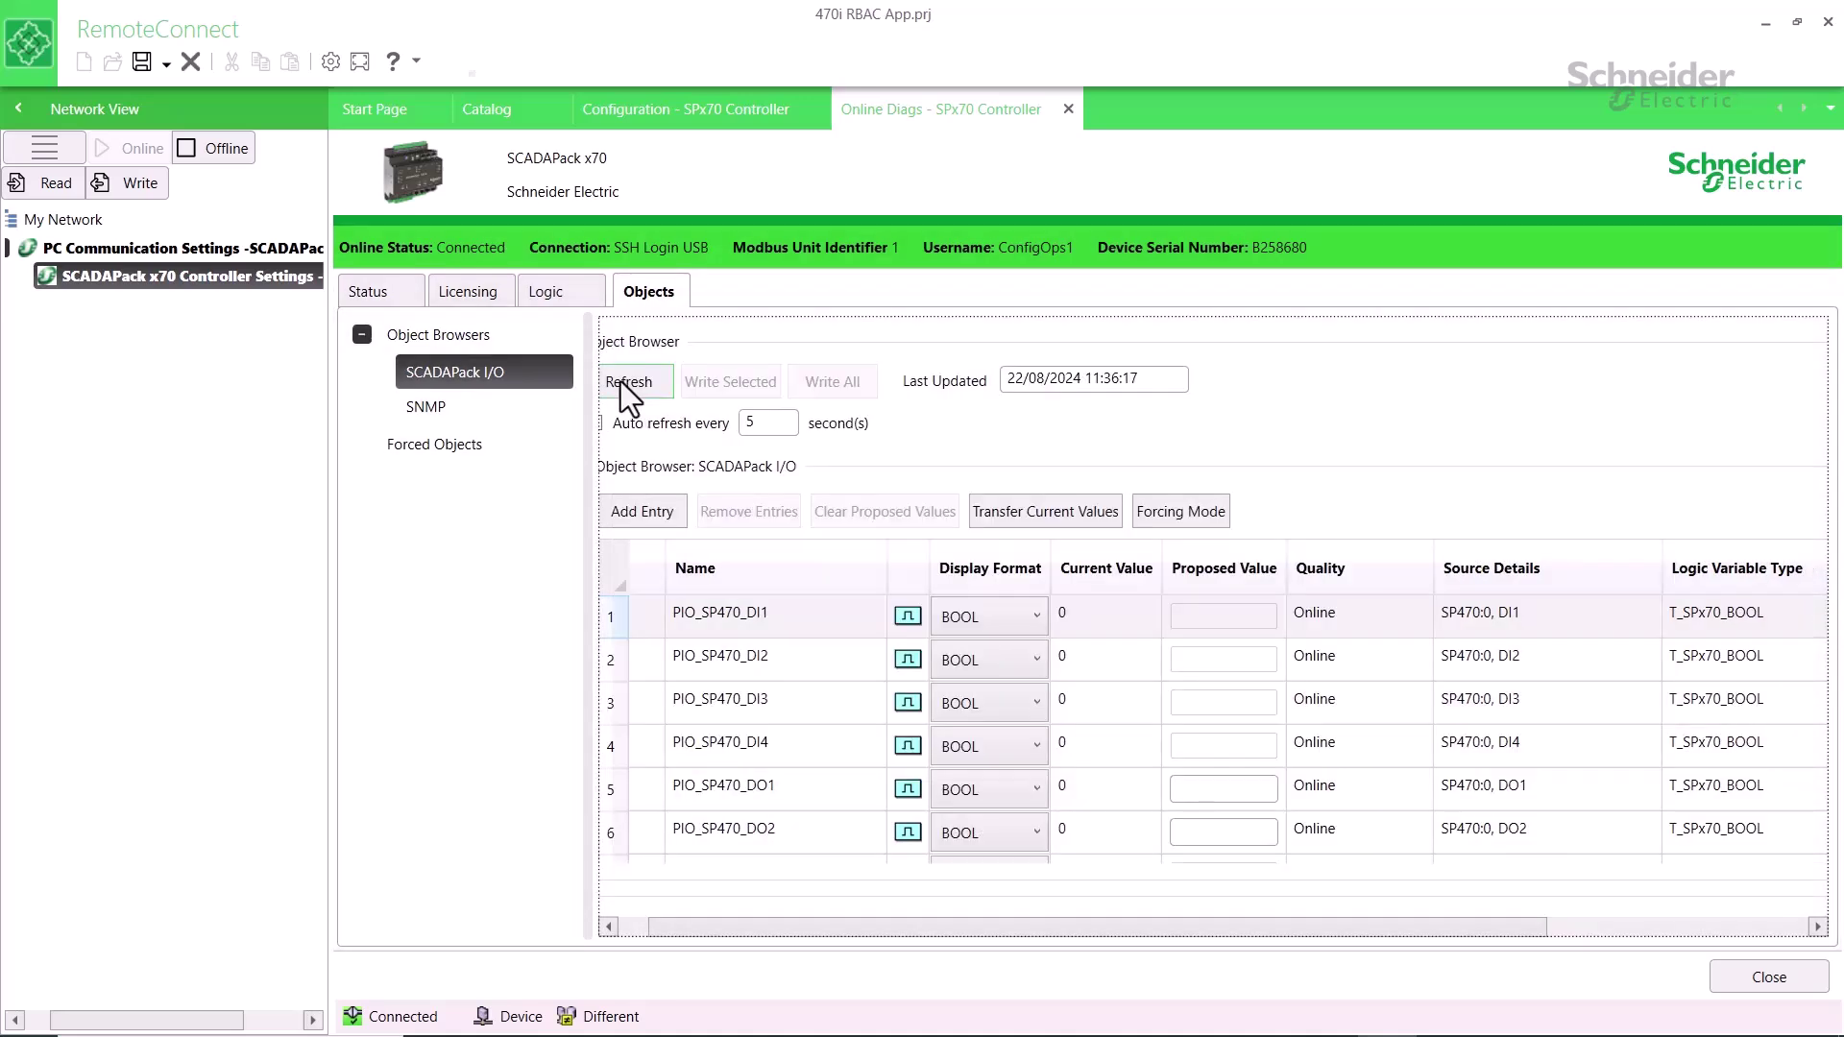
left_click(1215, 661)
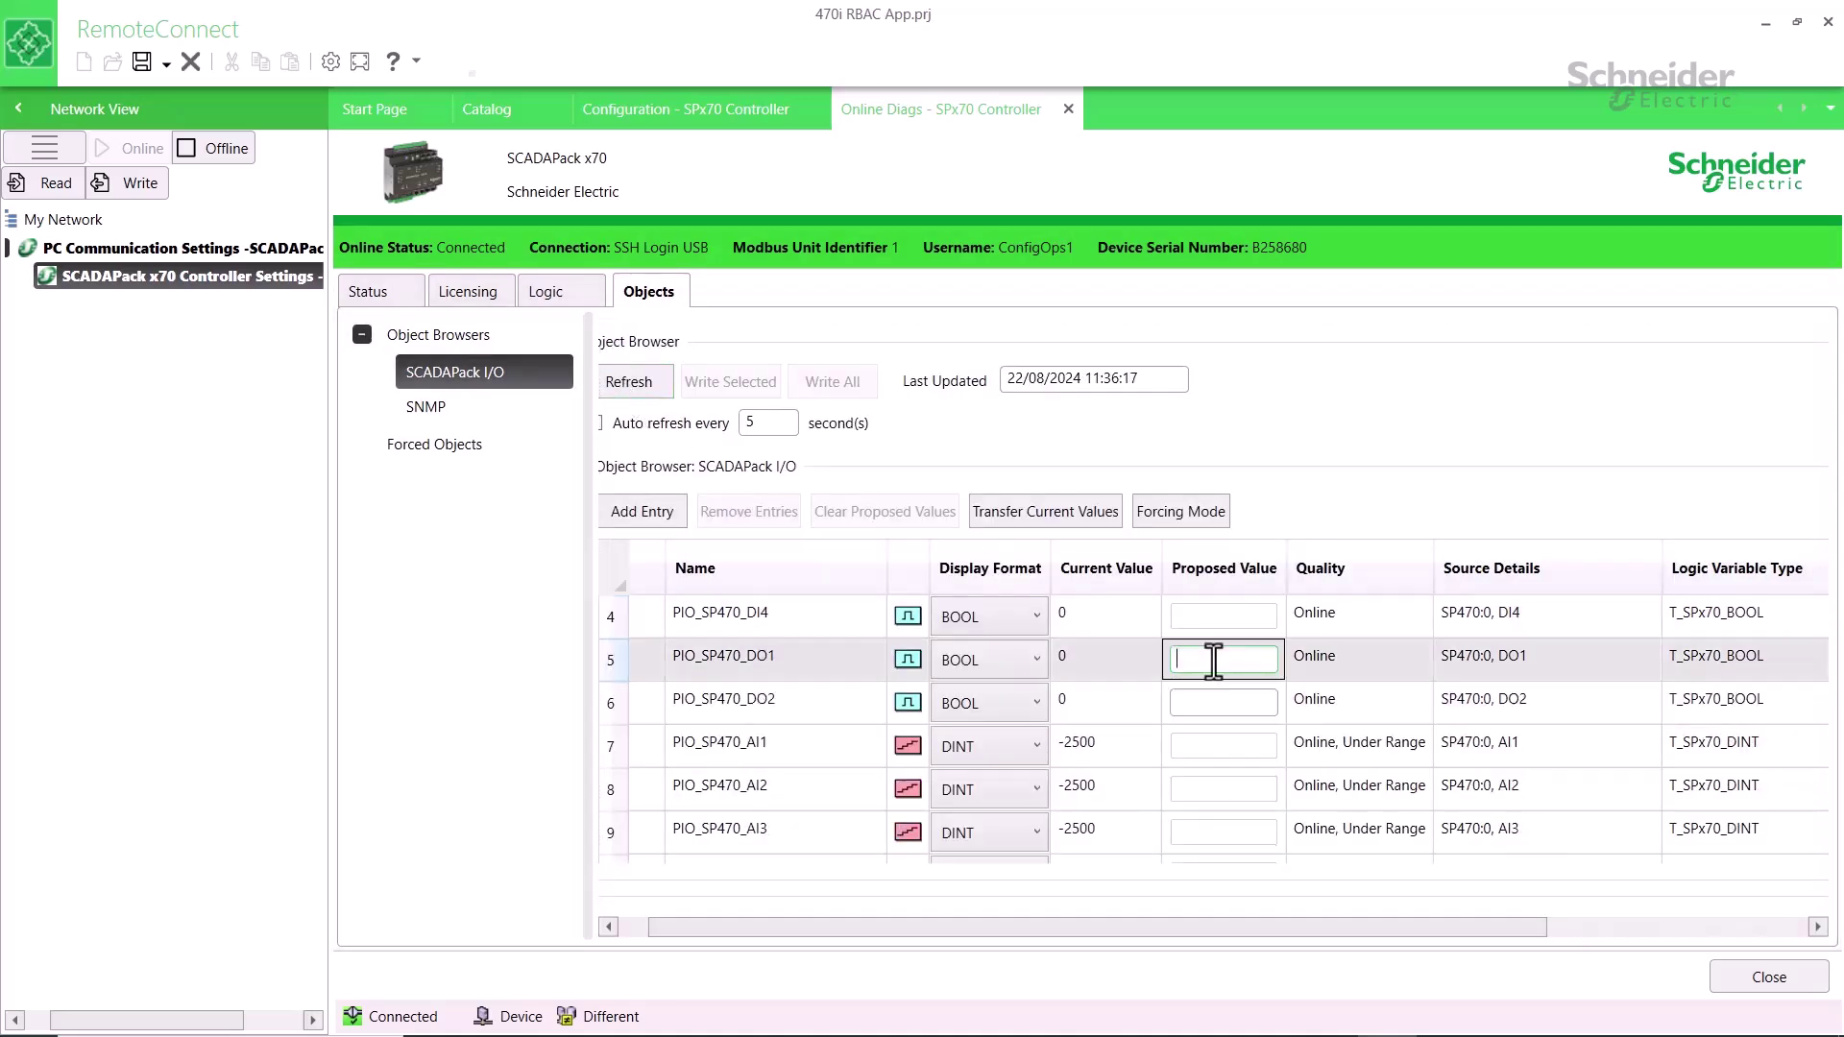
type("1")
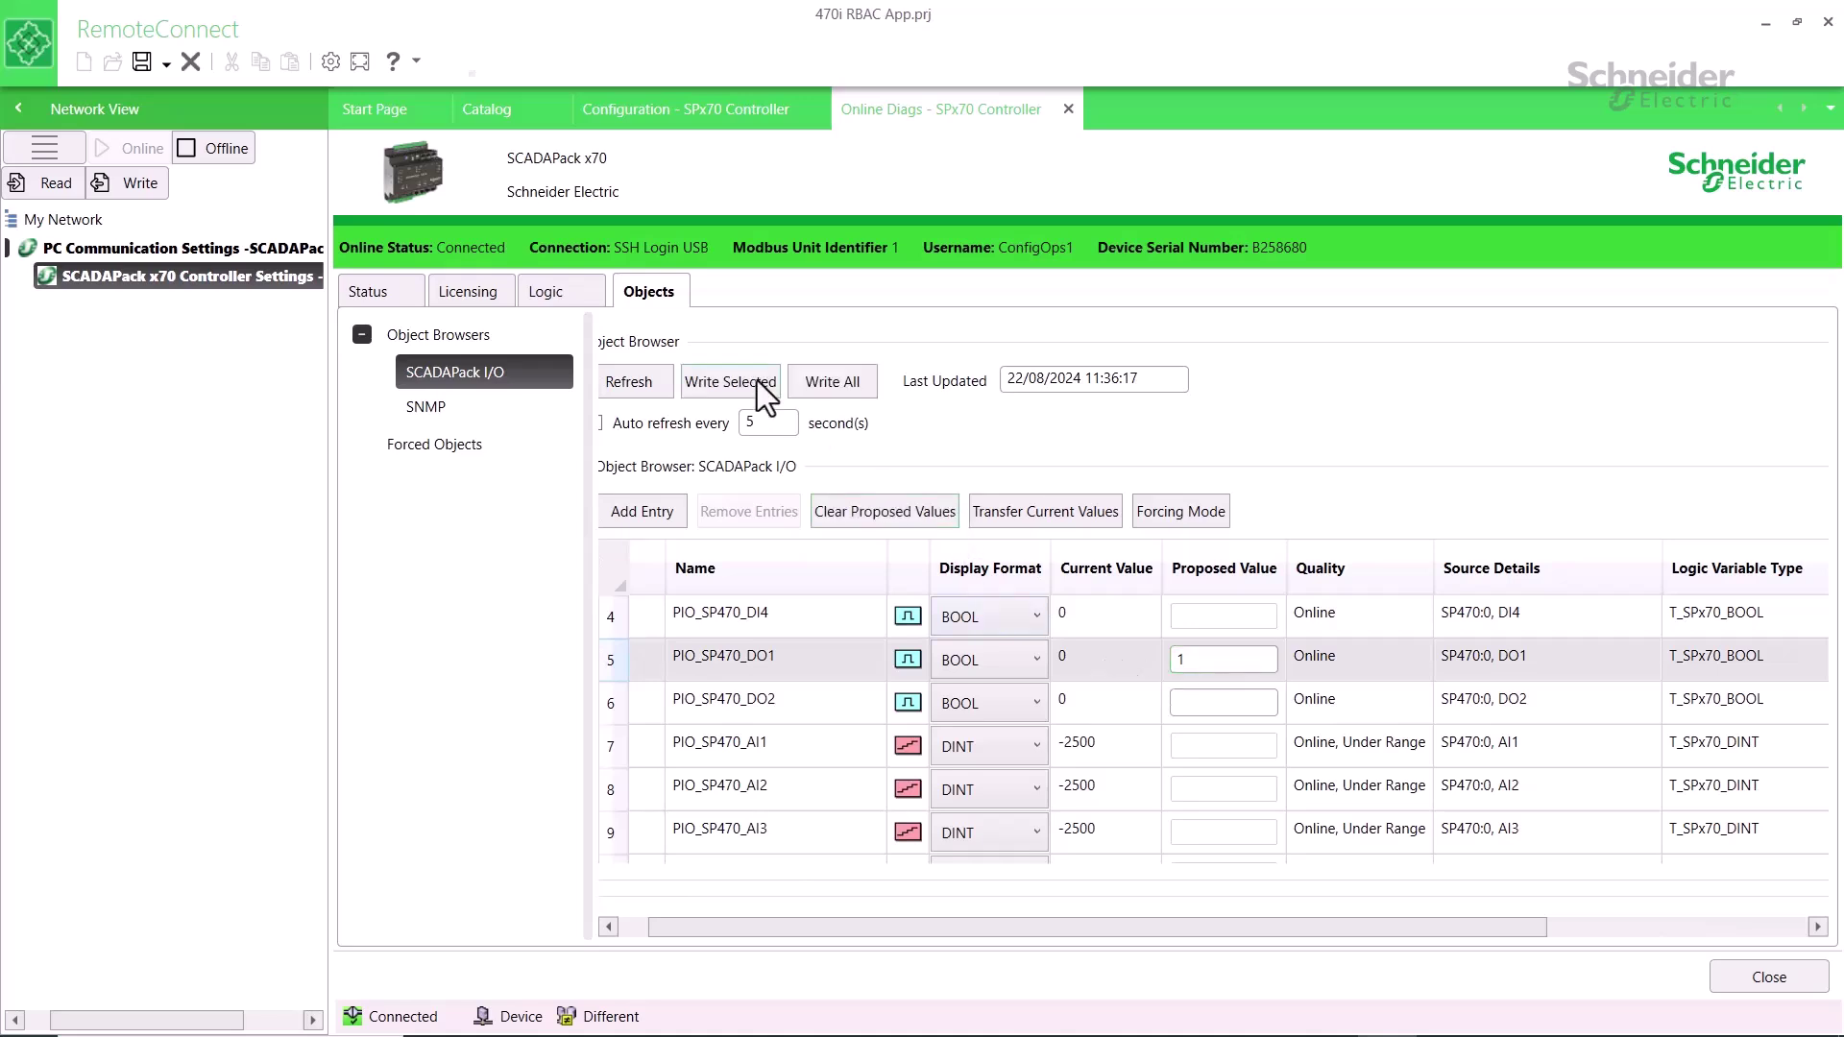
left_click(756, 380)
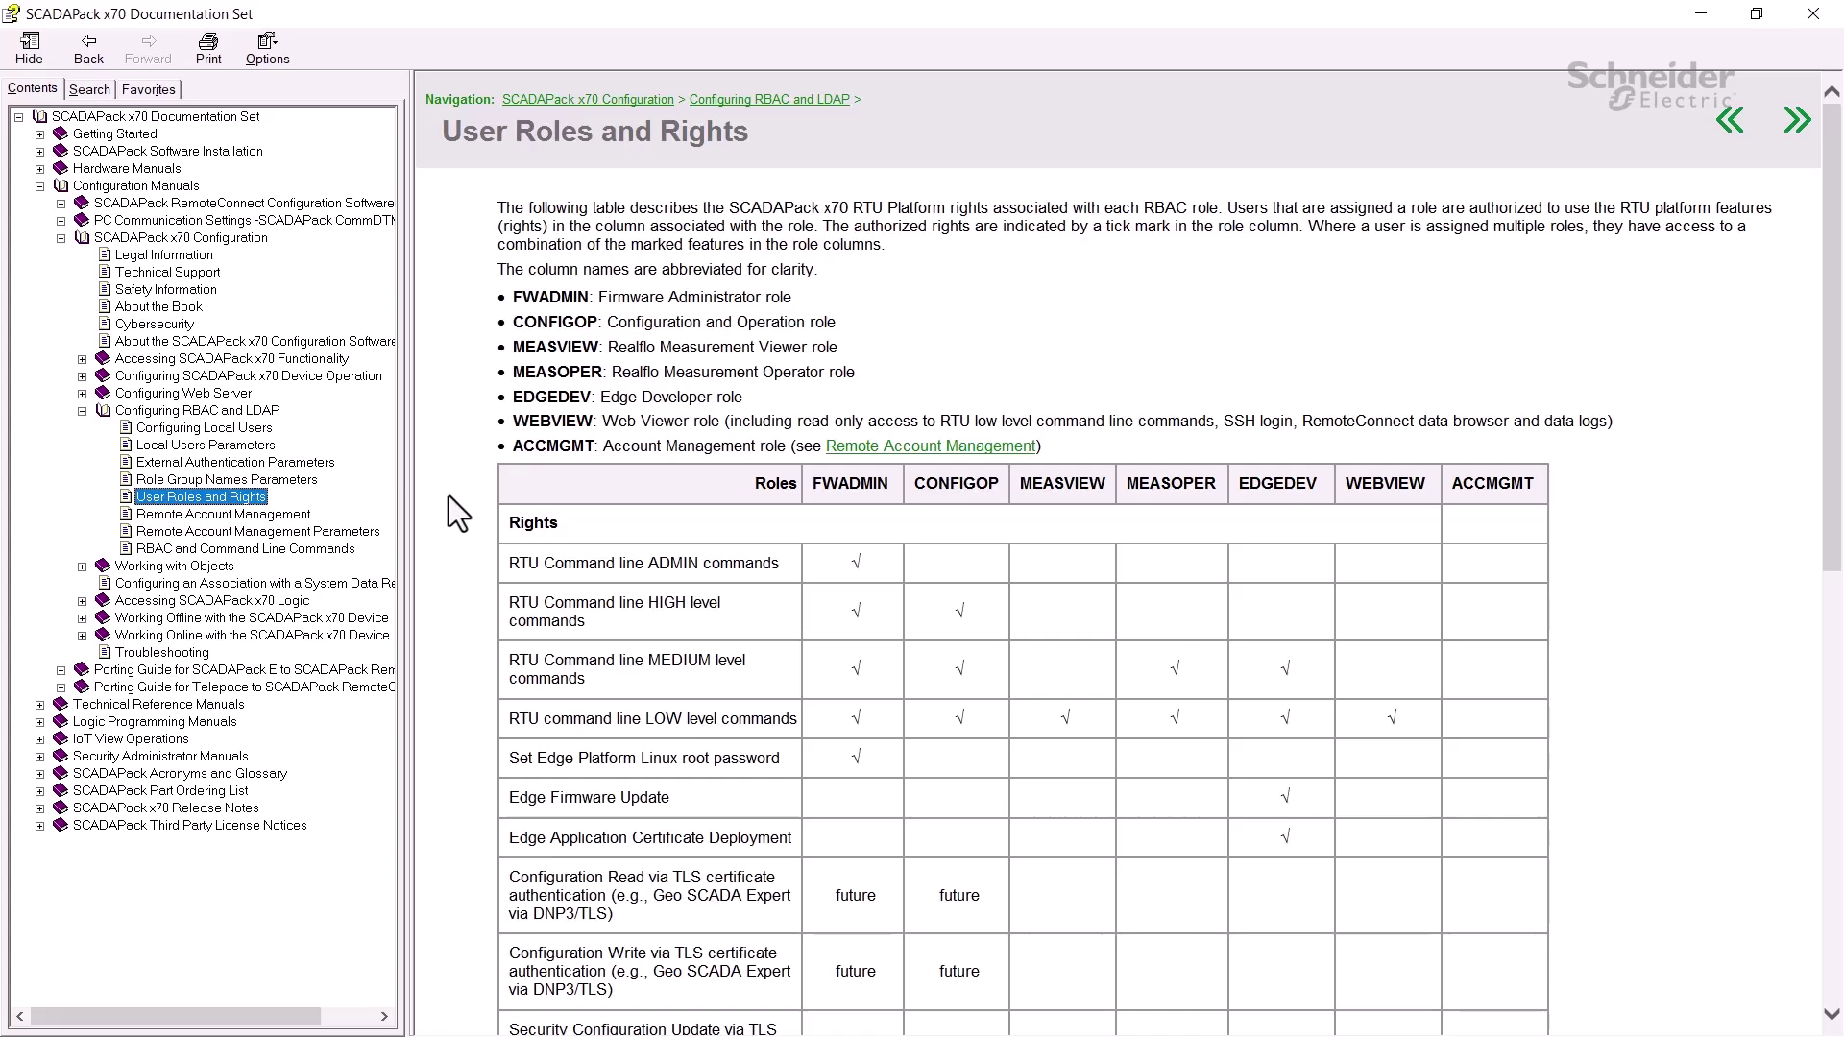
Scroll the User Roles and Rights table to see which roles get Data Browser Write/Forcing
scroll(449, 495, "down", 3)
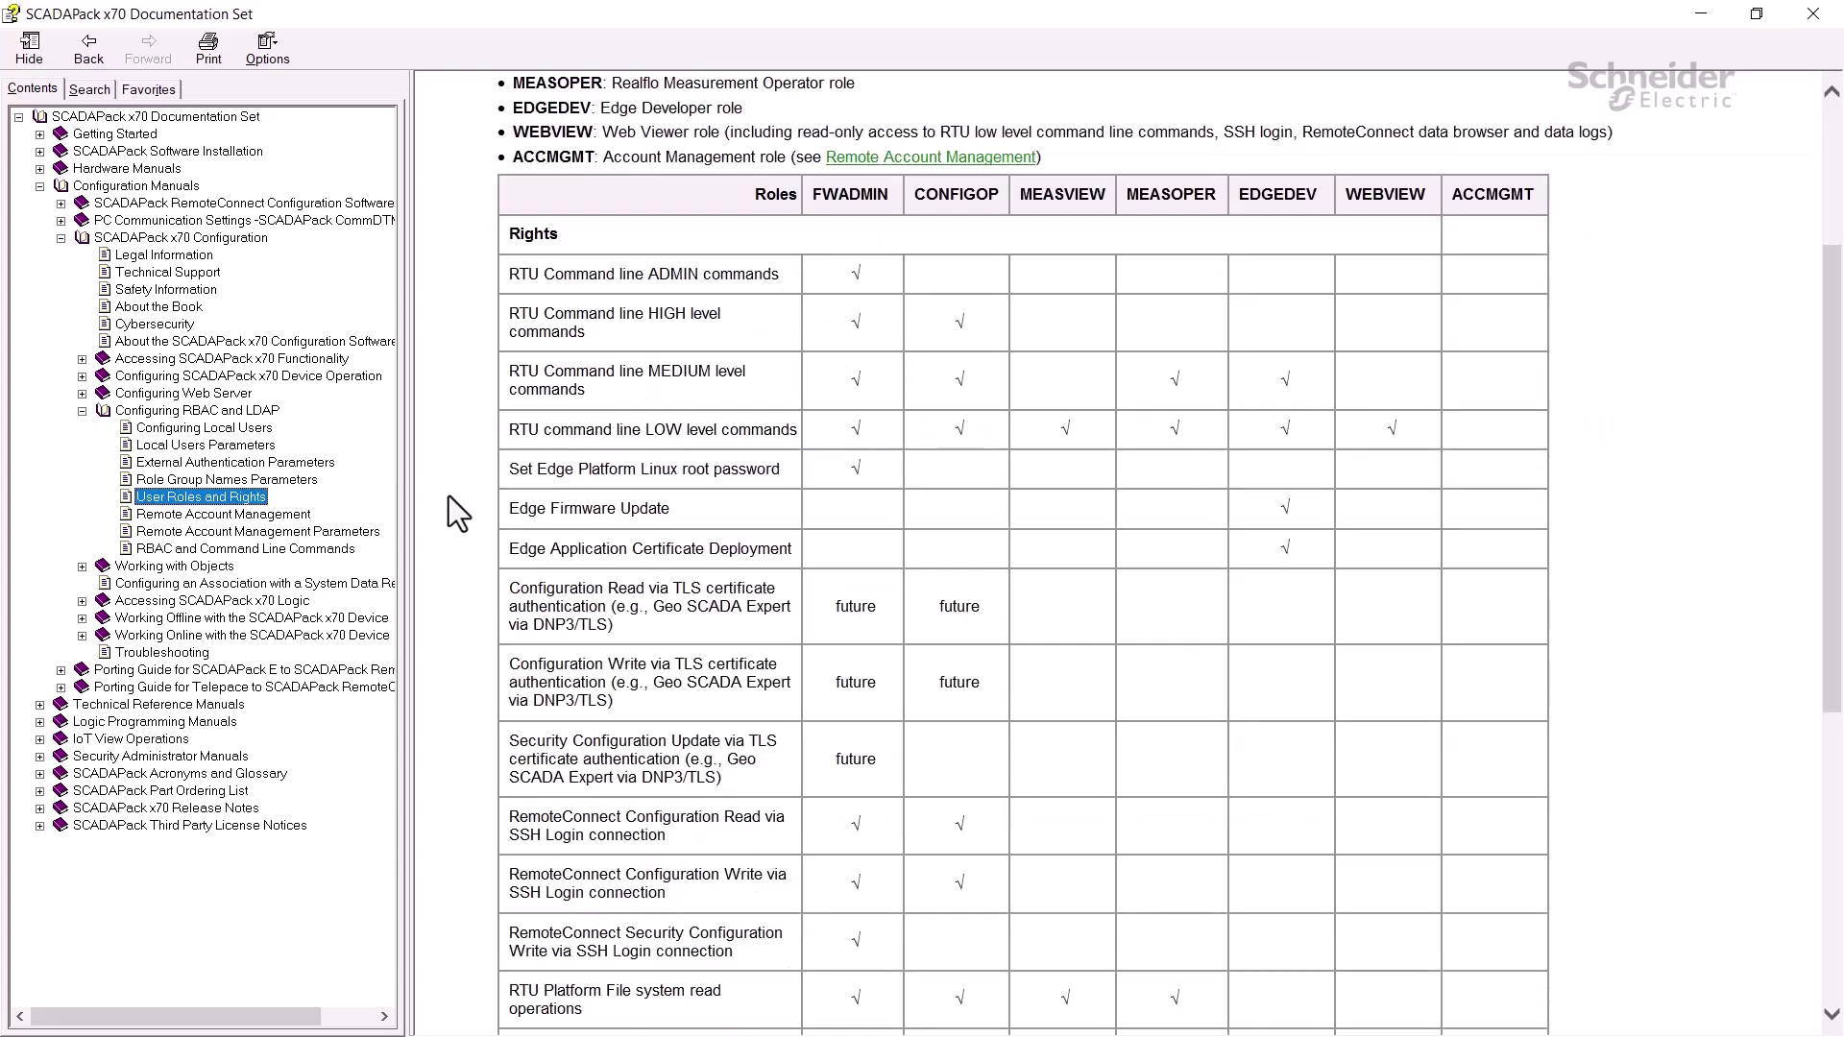
scroll(448, 497, "down", 5)
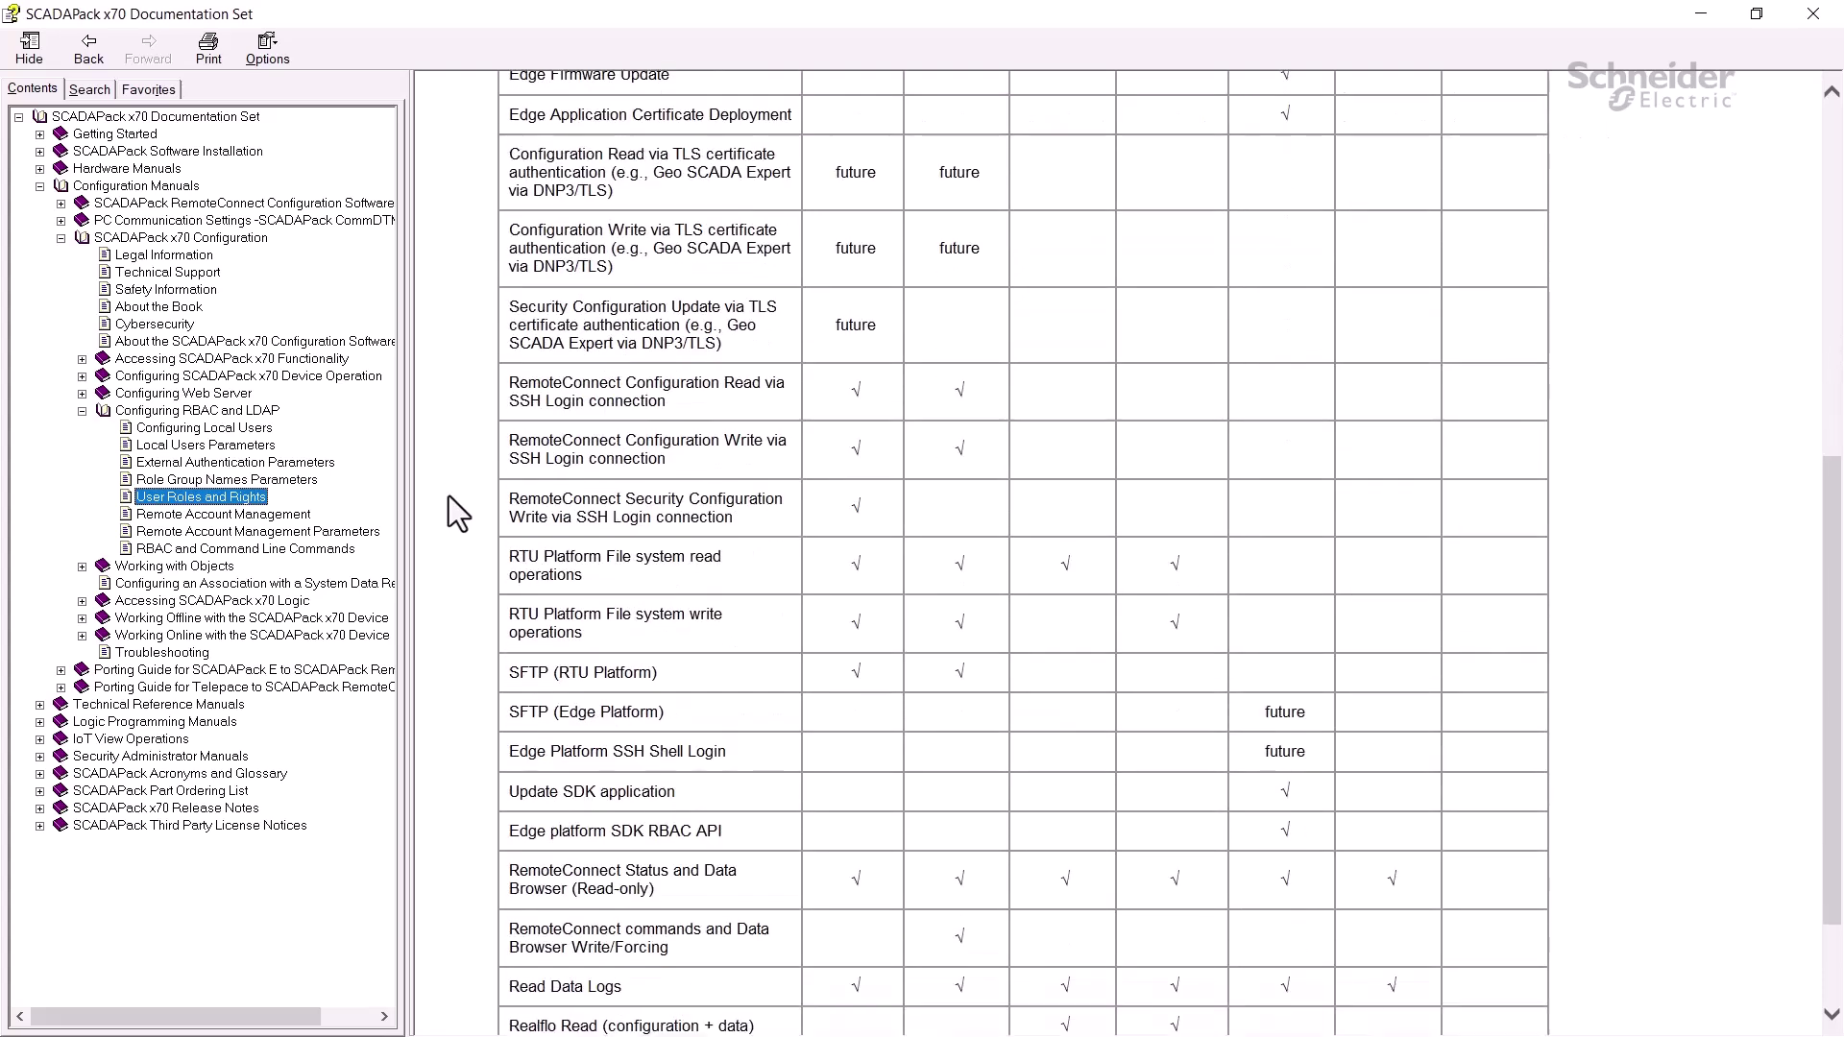